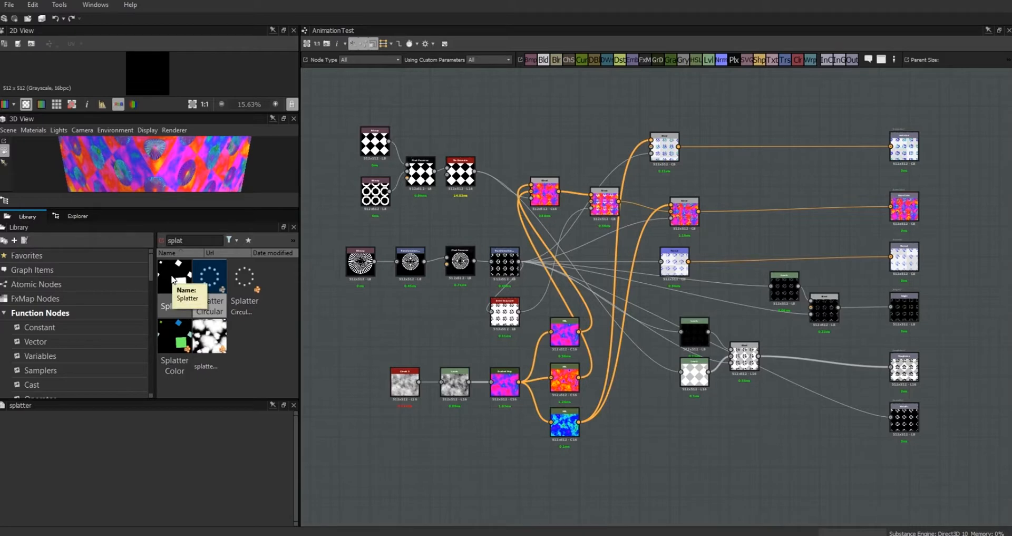
Add a Splatter node to the AnimationTest graph and place it in the empty area below the Clouds 2 node.
left_click_drag(163, 288, 339, 423)
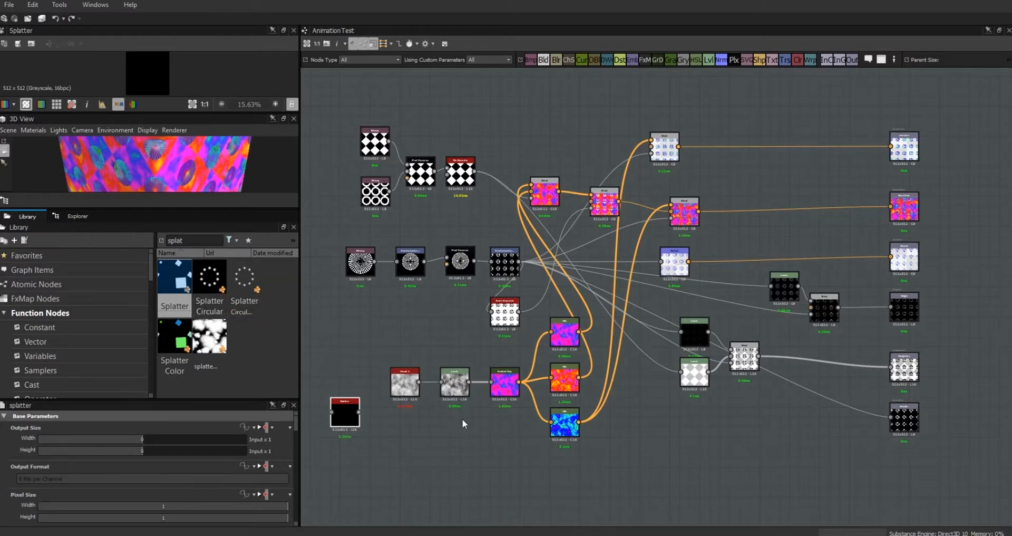
scroll(544, 444, "down", 1)
middle_click_drag(544, 448, 741, 291)
left_click_drag(560, 264, 571, 303)
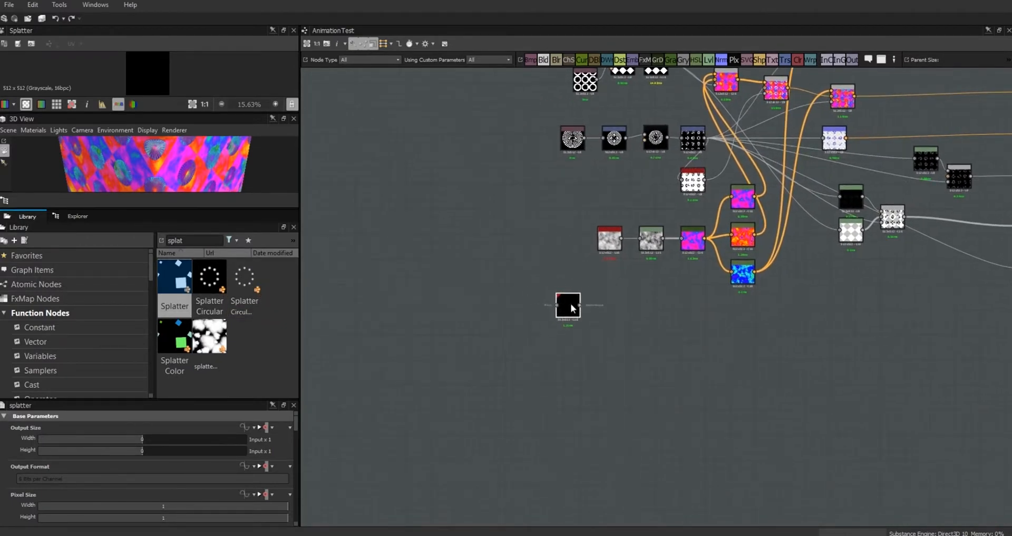
scroll(581, 308, "up", 3)
scroll(580, 308, "up", 2)
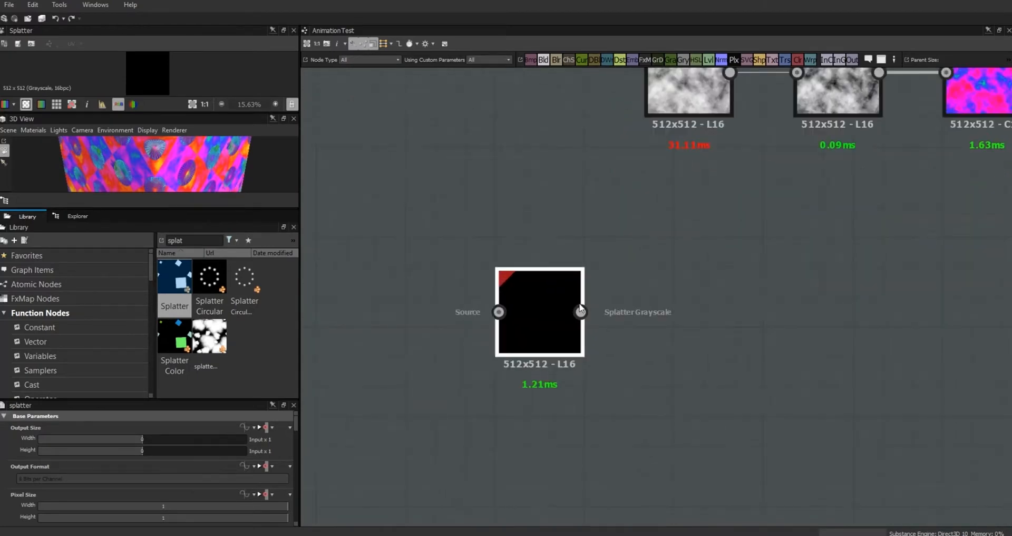
scroll(580, 310, "down", 1)
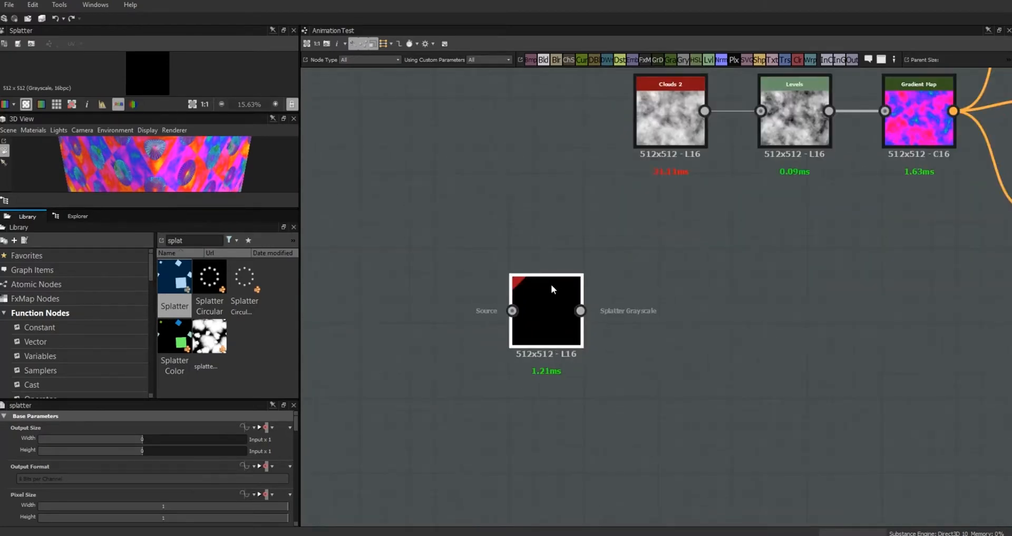
left_click_drag(571, 279, 589, 276)
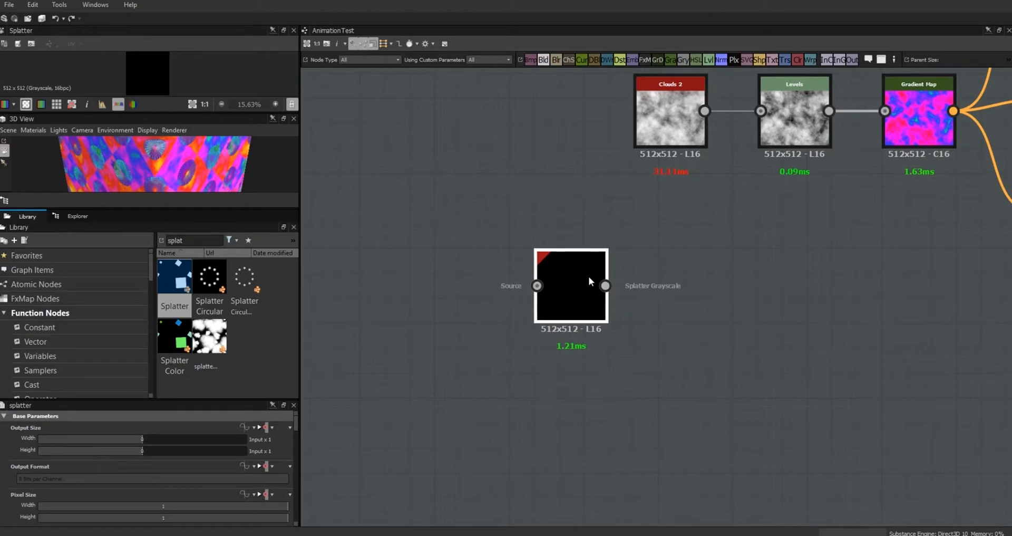
scroll(588, 275, "down", 1)
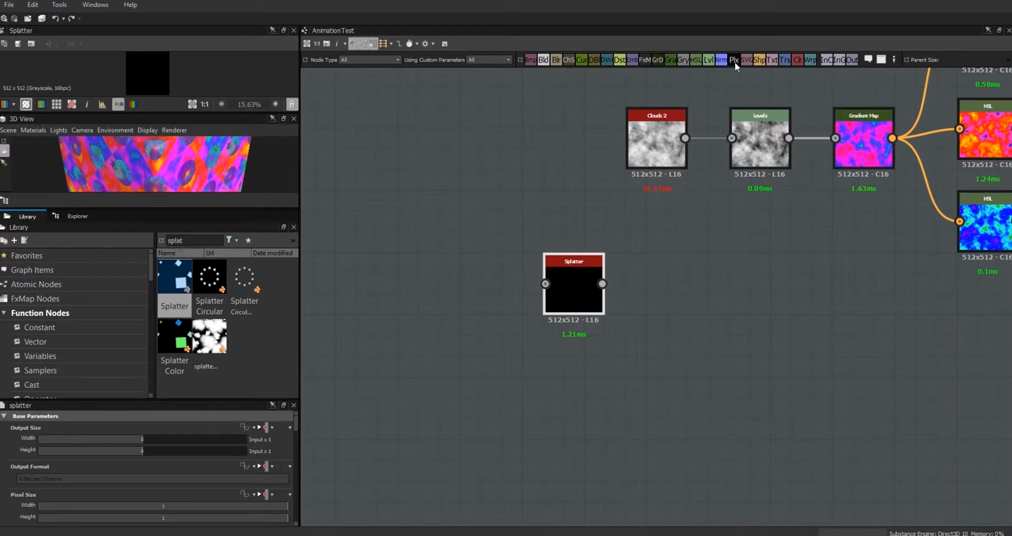
middle_click_drag(684, 365, 743, 388)
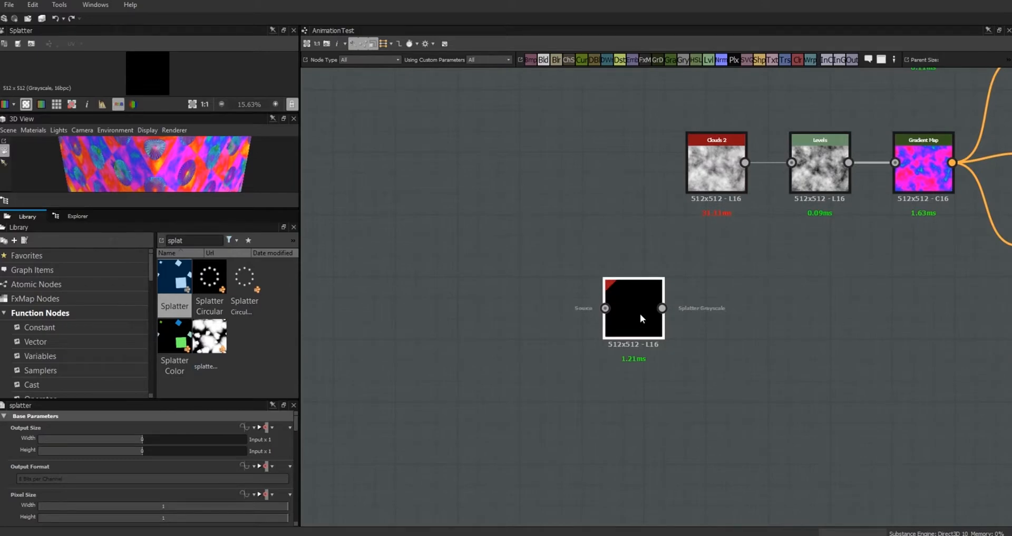
Open the Splatter node's referenced graph by loading its package, and examine the FX-Map node inside it.
right_click(640, 313)
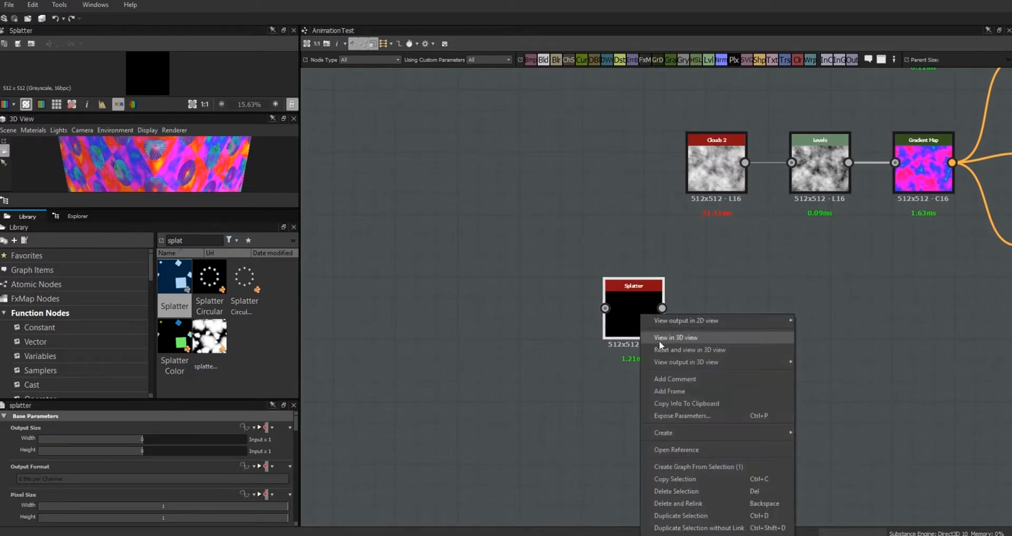
left_click(691, 446)
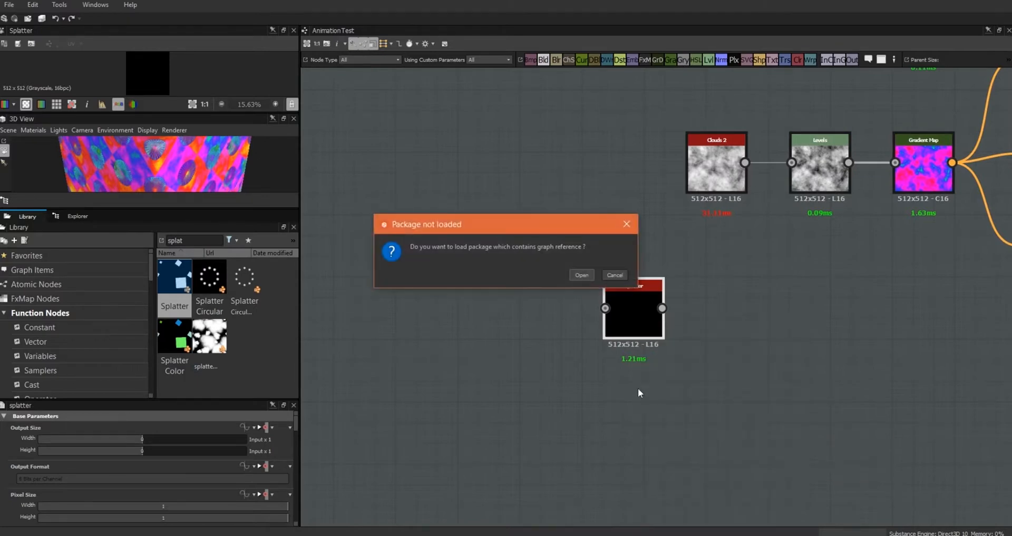
left_click(580, 275)
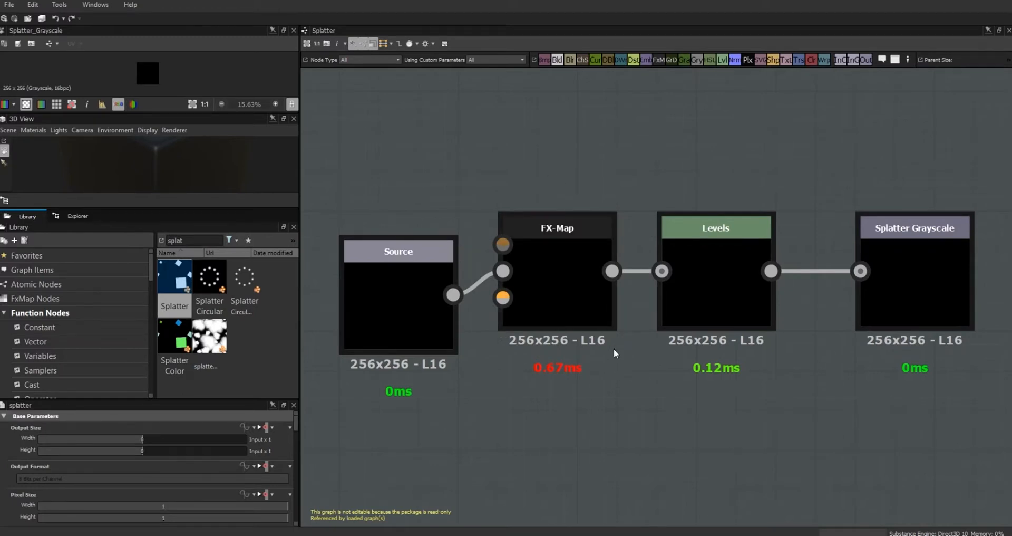
left_click(568, 298)
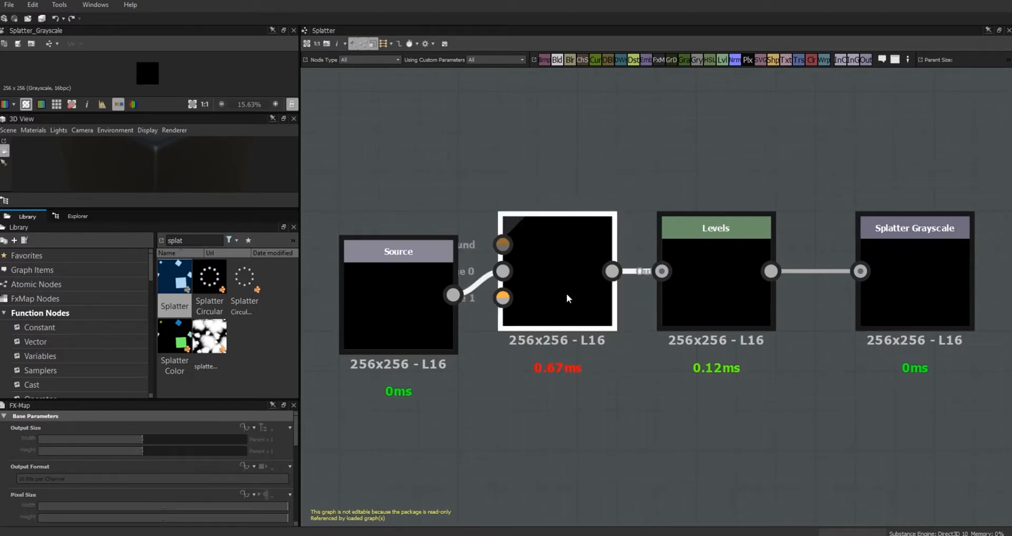
right_click(567, 294)
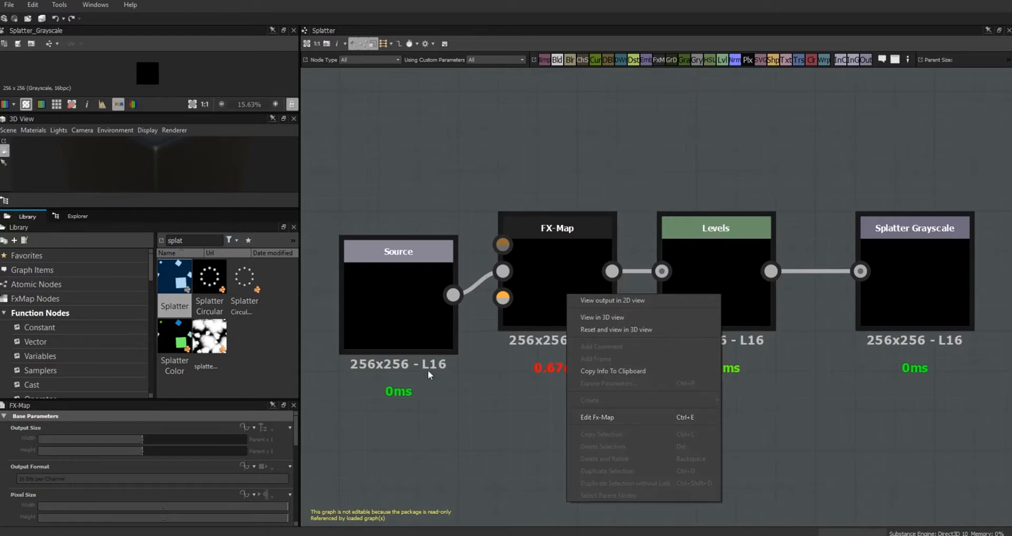
Return to the AnimationTest graph and adjust the Splatter node's position below the Clouds 2 node.
left_click(75, 218)
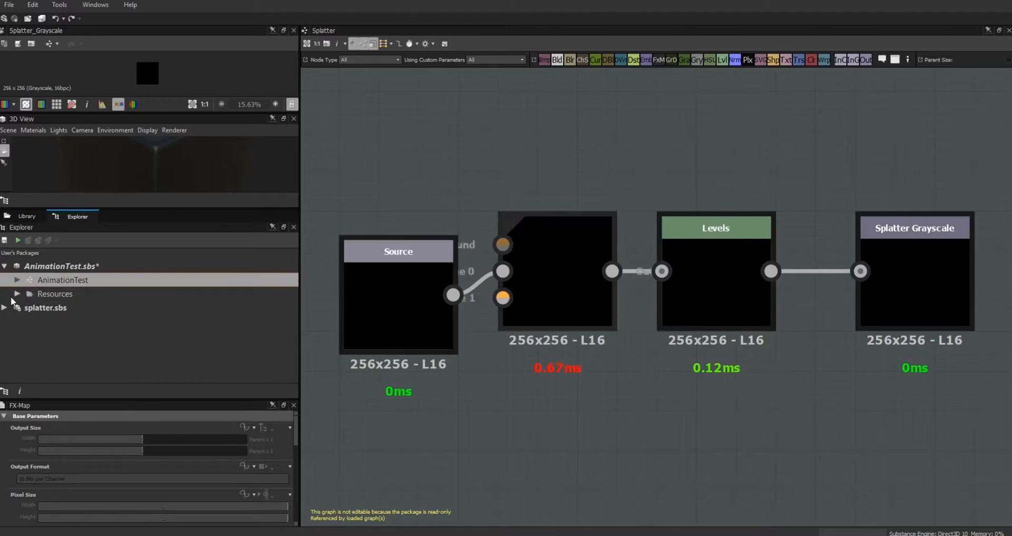
double_click(61, 281)
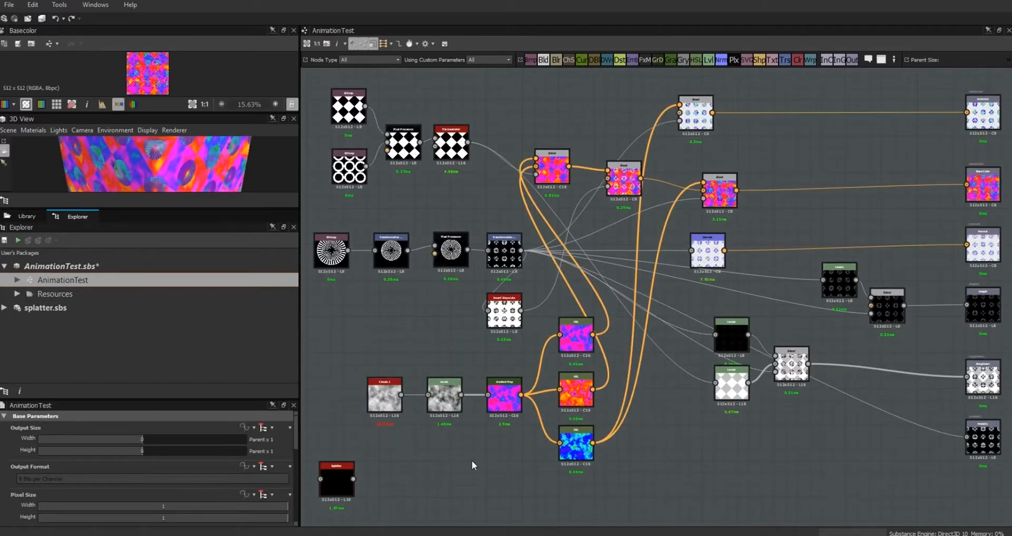
middle_click_drag(470, 460, 635, 280)
left_click_drag(508, 296, 515, 315)
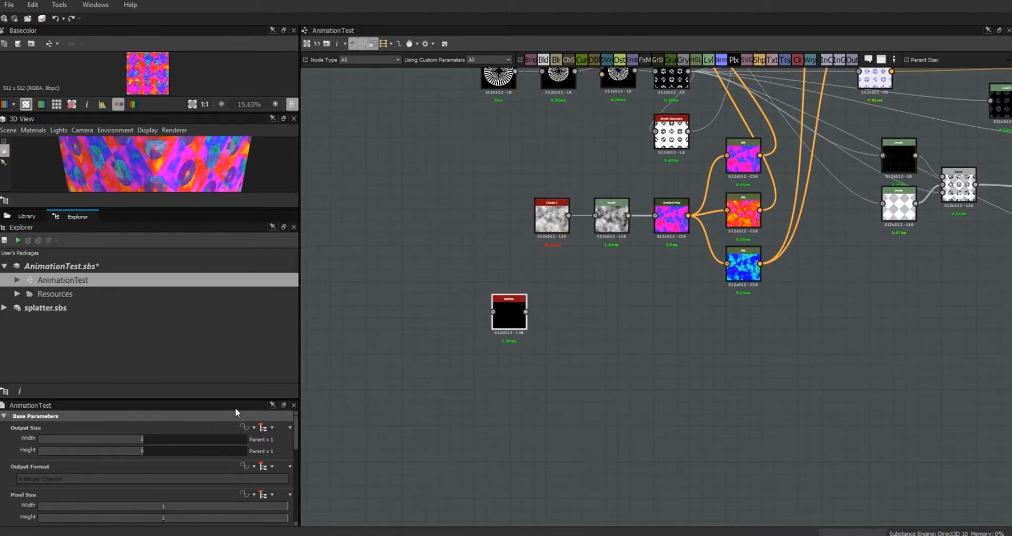
Enlarge the properties area and examine the Splatter node's instance parameters.
left_click_drag(236, 398, 236, 309)
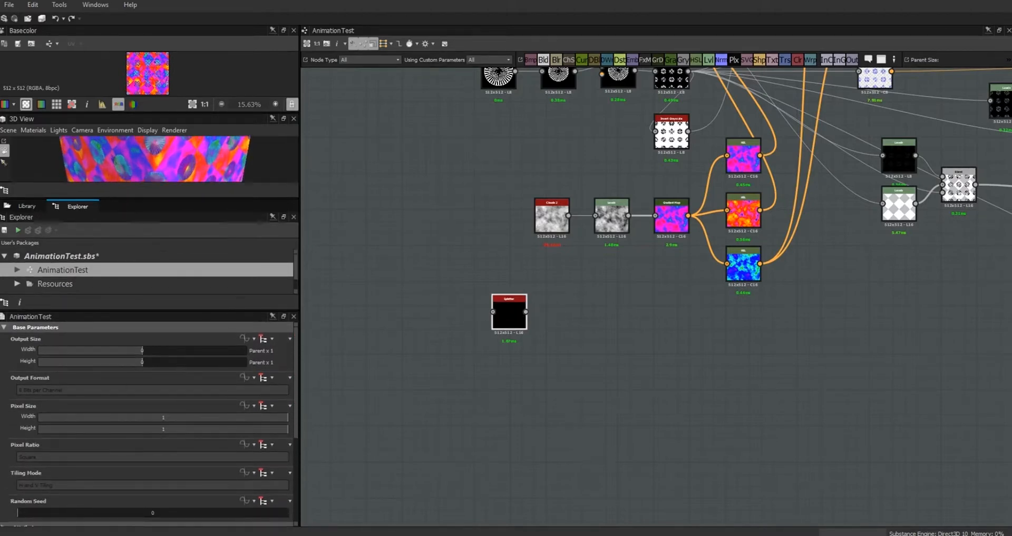
left_click_drag(296, 400, 303, 485)
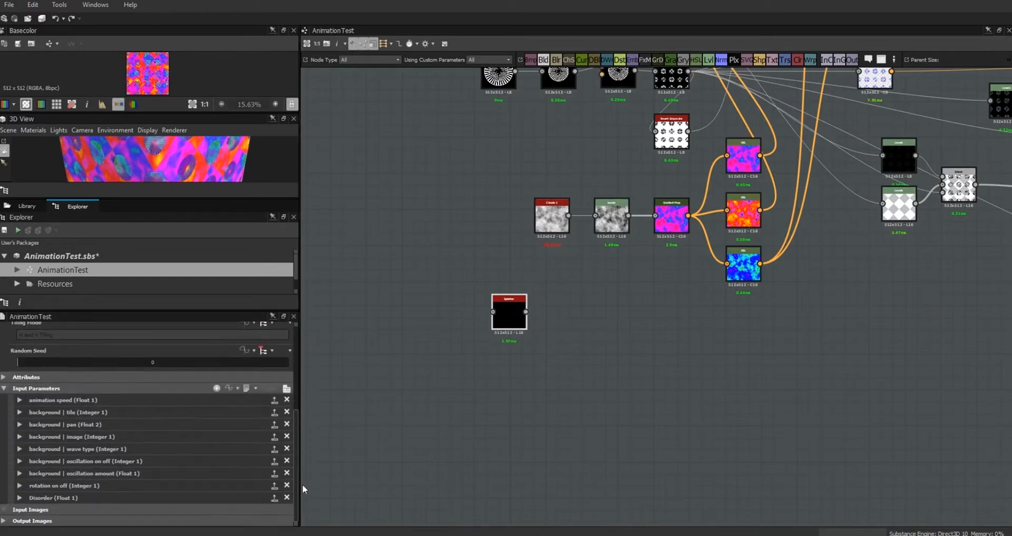
left_click(513, 310)
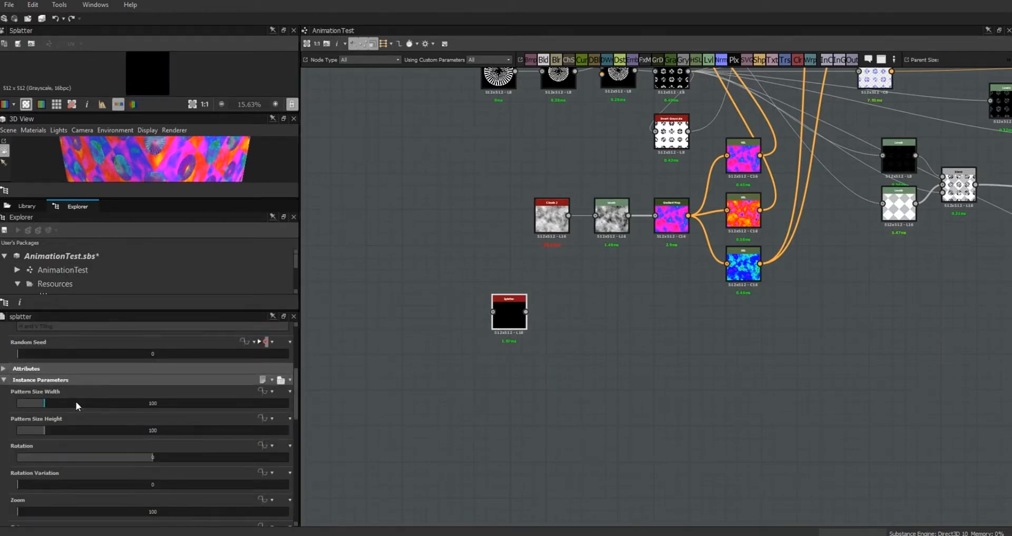
Link the club, diamond, heart and spade bitmaps from the Resources folder into the AnimationTest.sbs package.
left_click(52, 256)
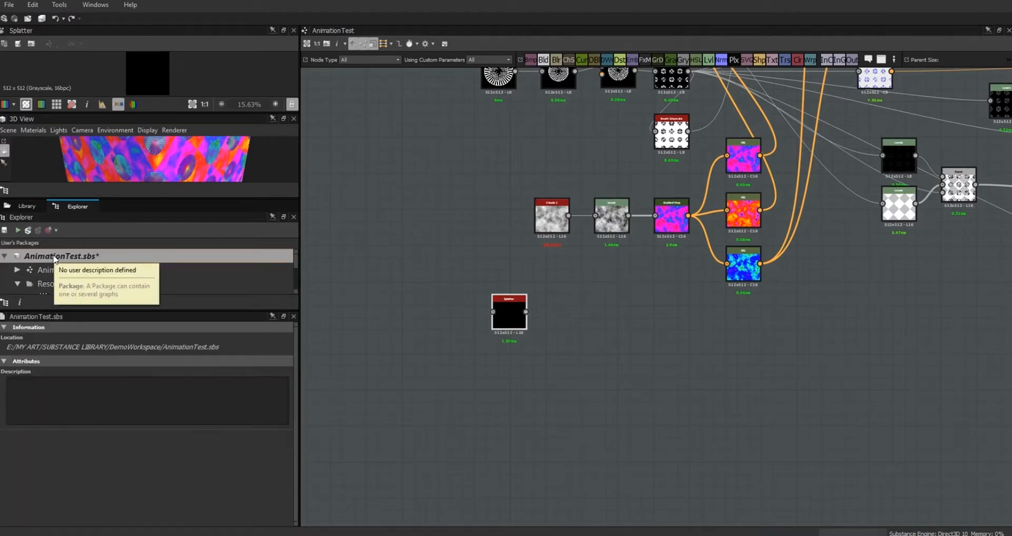
right_click(53, 255)
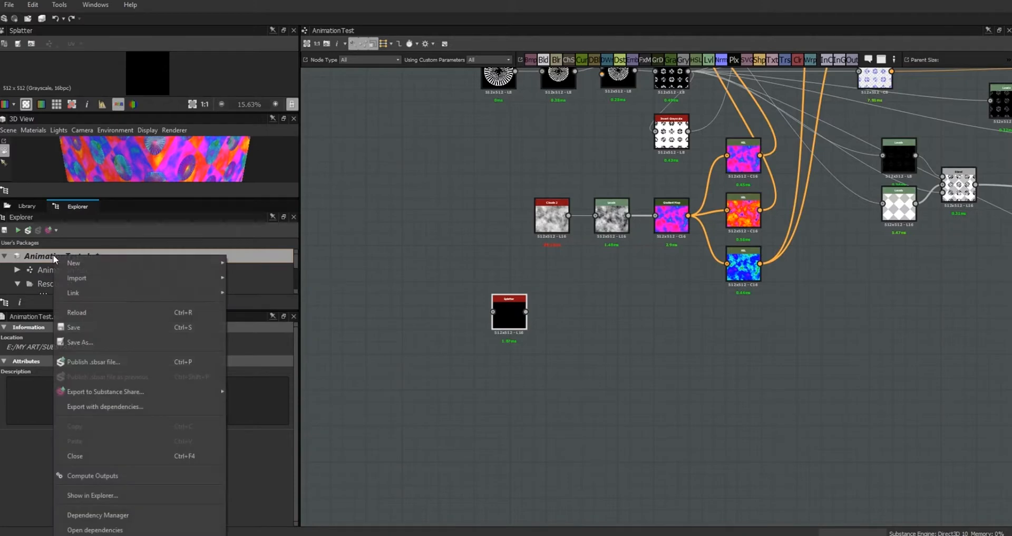
mouse_move(103, 293)
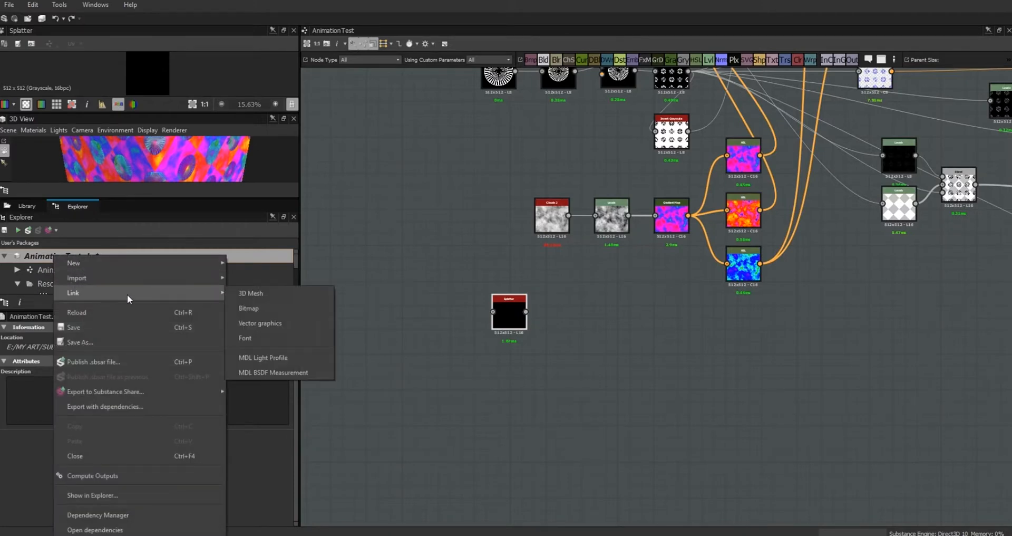
left_click(266, 310)
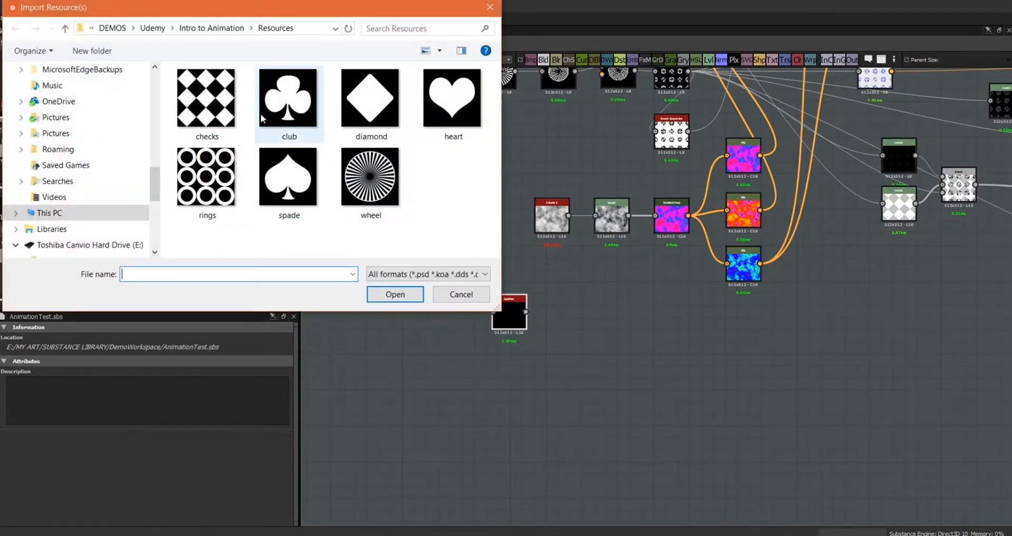
left_click(305, 108)
left_click(364, 106, "ctrl")
left_click(463, 103, "ctrl")
left_click(295, 182, "ctrl")
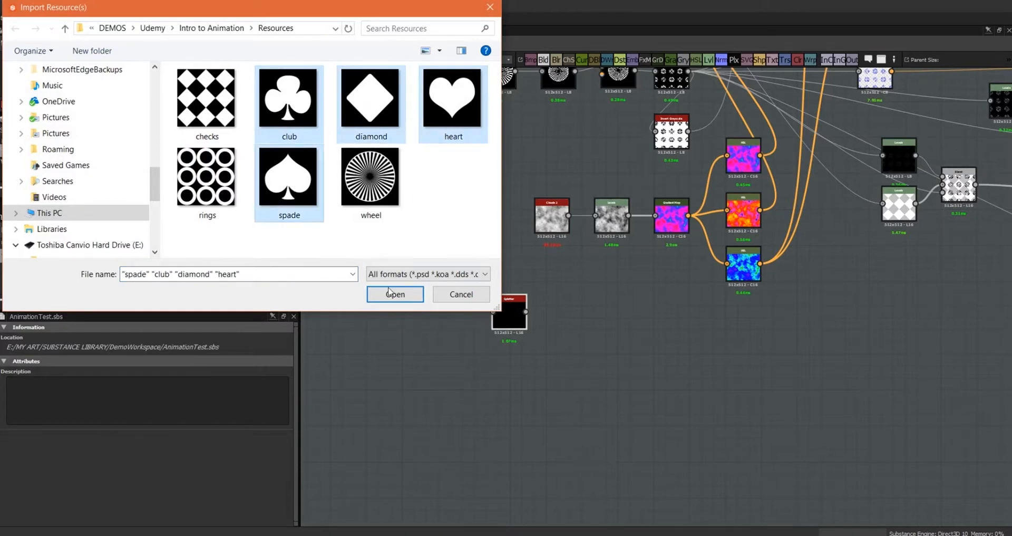
left_click(395, 294)
Place the linked club, diamond, heart and spade resources in the graph as bitmap nodes beside the Splatter node.
left_click(52, 284)
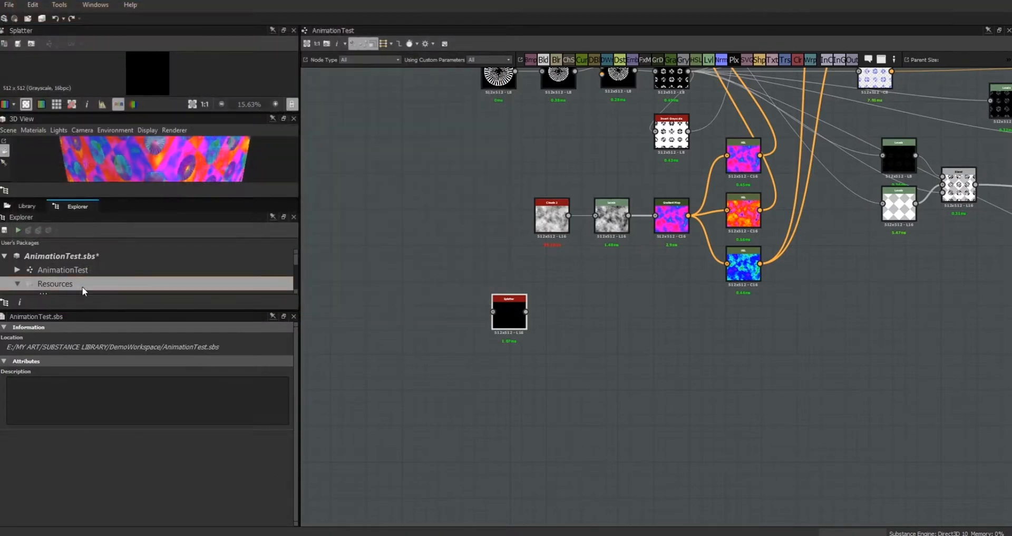
left_click_drag(111, 311, 111, 393)
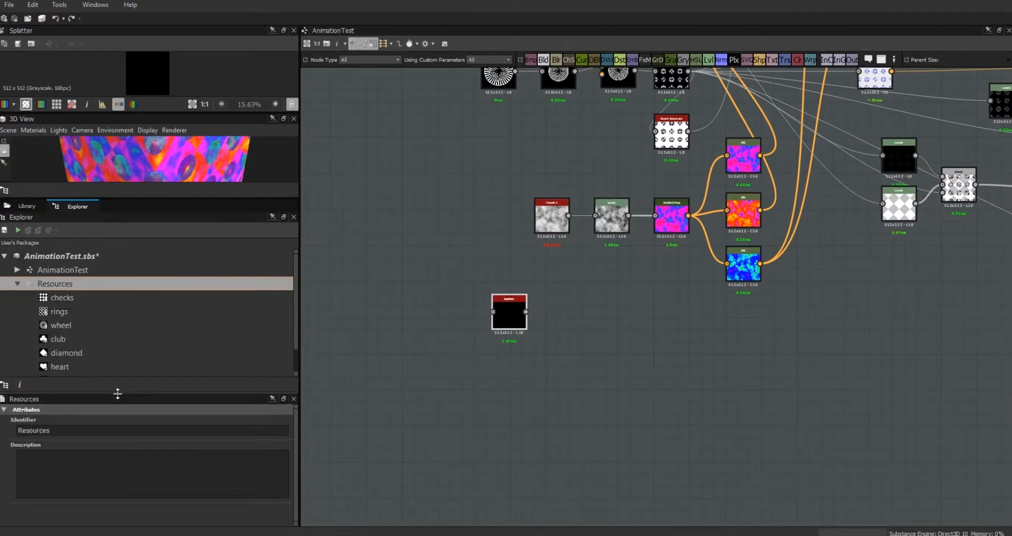
left_click(64, 337)
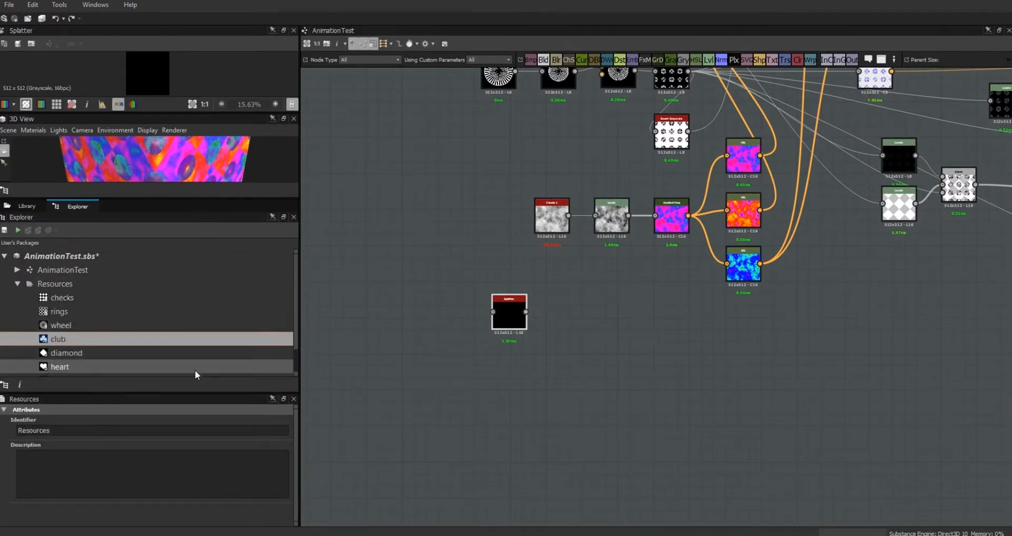
scroll(296, 347, "down", 1)
left_click(64, 371, "shift")
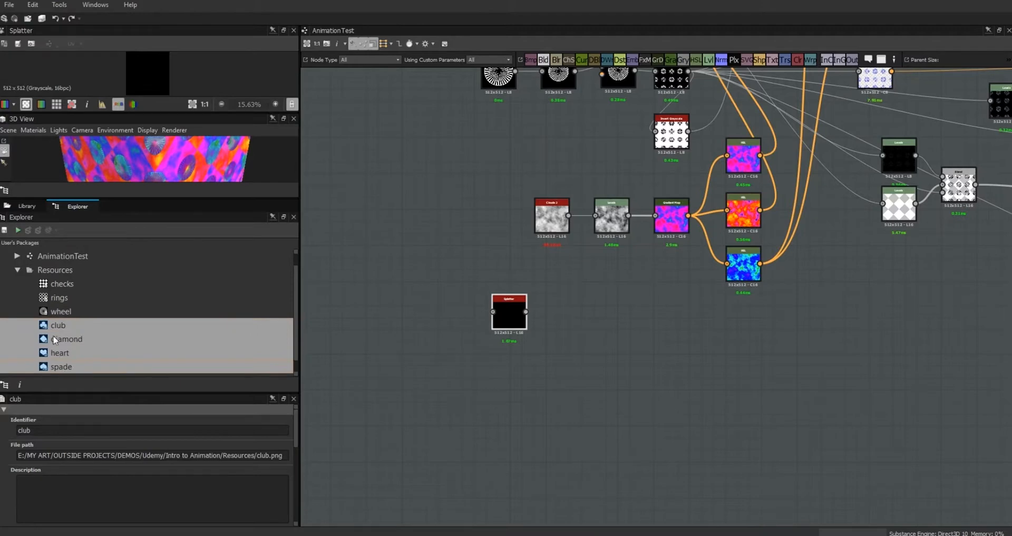
left_click_drag(52, 328, 363, 285)
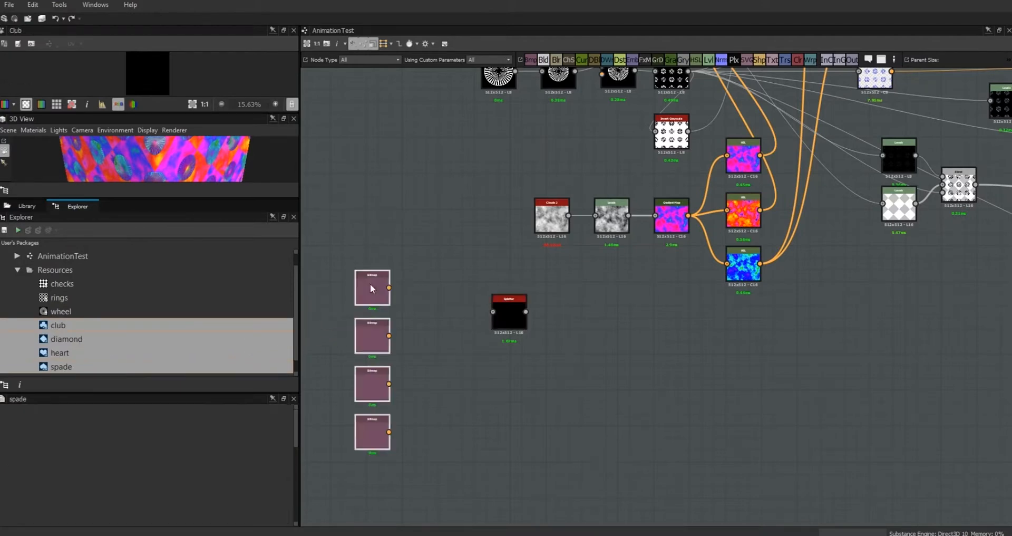
Set the color mode of the club, diamond, heart and spade bitmap nodes to Grayscale.
left_click(371, 288)
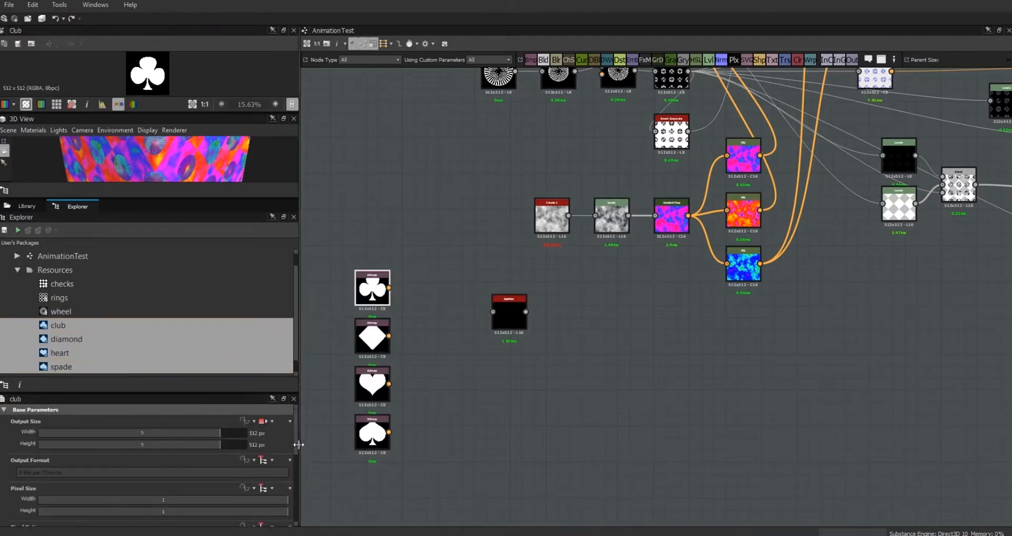
scroll(298, 454, "down", 1)
left_click_drag(297, 451, 300, 505)
left_click(228, 477)
left_click(372, 340)
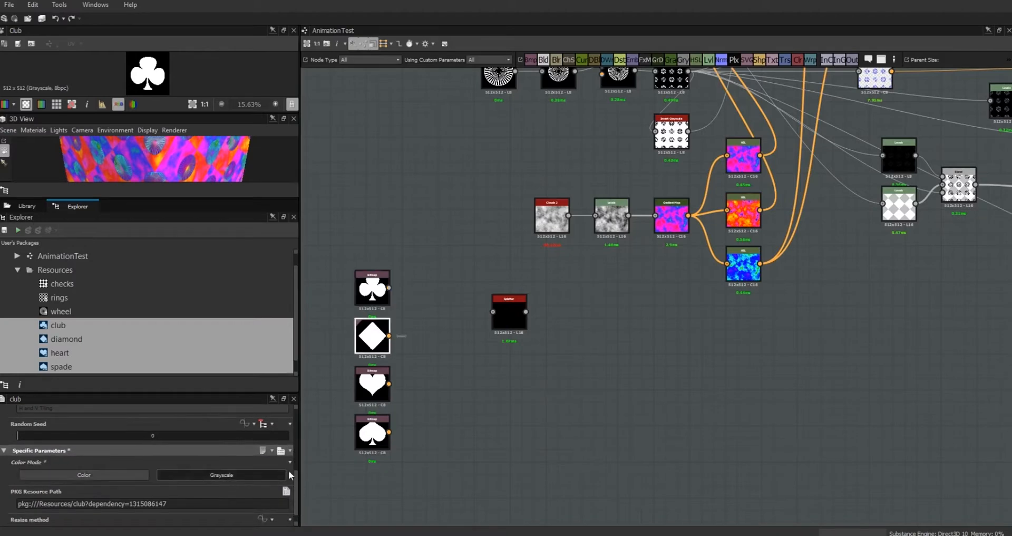
left_click(229, 476)
left_click(372, 386)
left_click(372, 433)
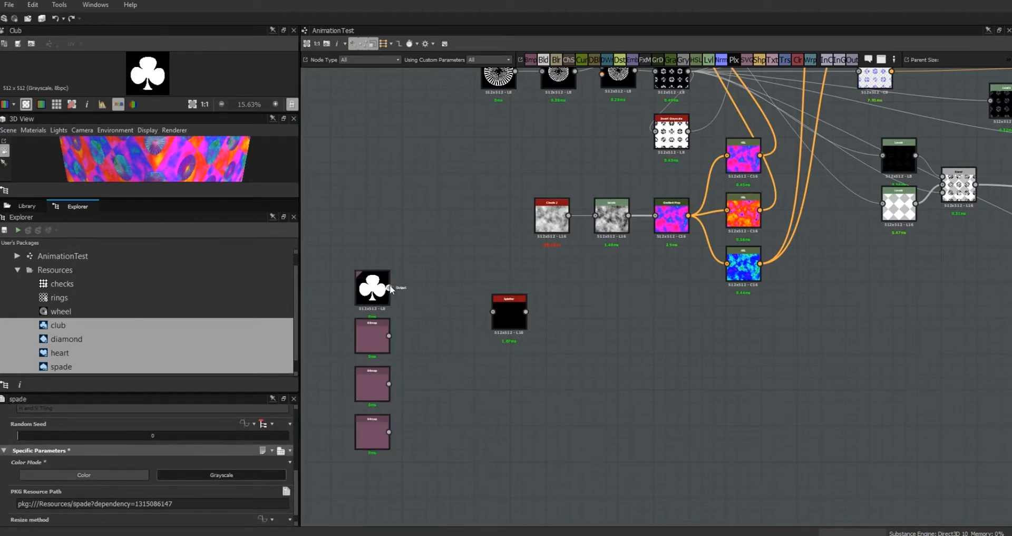
Try connecting the club bitmap to the Splatter node's Source input and delete that link.
left_click_drag(390, 287, 493, 312)
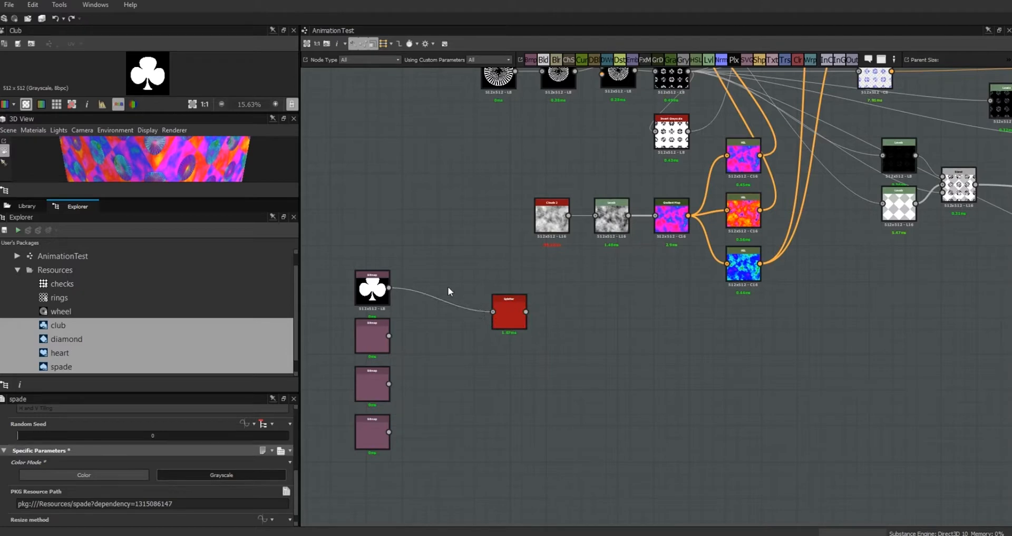
left_click_drag(439, 280, 447, 305)
key("Delete")
Make room in the graph by moving the Splatter node farther from the bitmaps and the club bitmap slightly up.
left_click_drag(508, 314, 515, 334)
left_click_drag(361, 301, 372, 290)
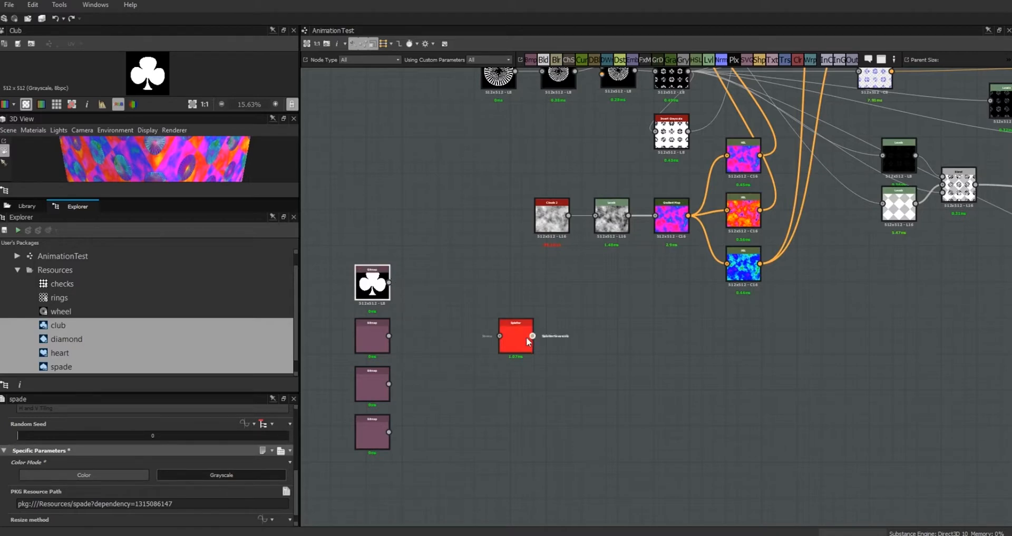
left_click_drag(517, 348, 587, 365)
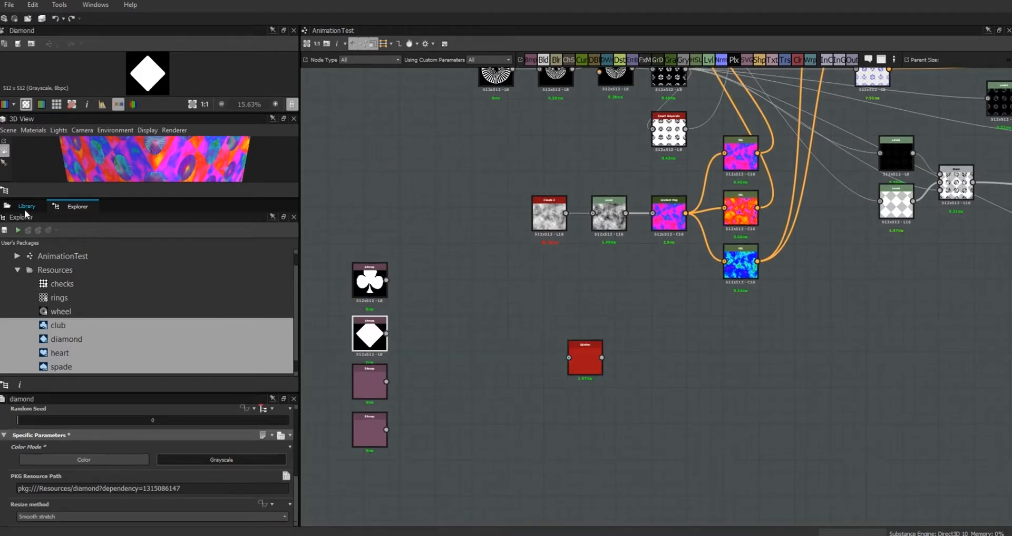
Add a Multi Switch Grayscale node between the bitmaps and the Splatter, and connect the club and diamond bitmaps to its first two inputs.
left_click(27, 206)
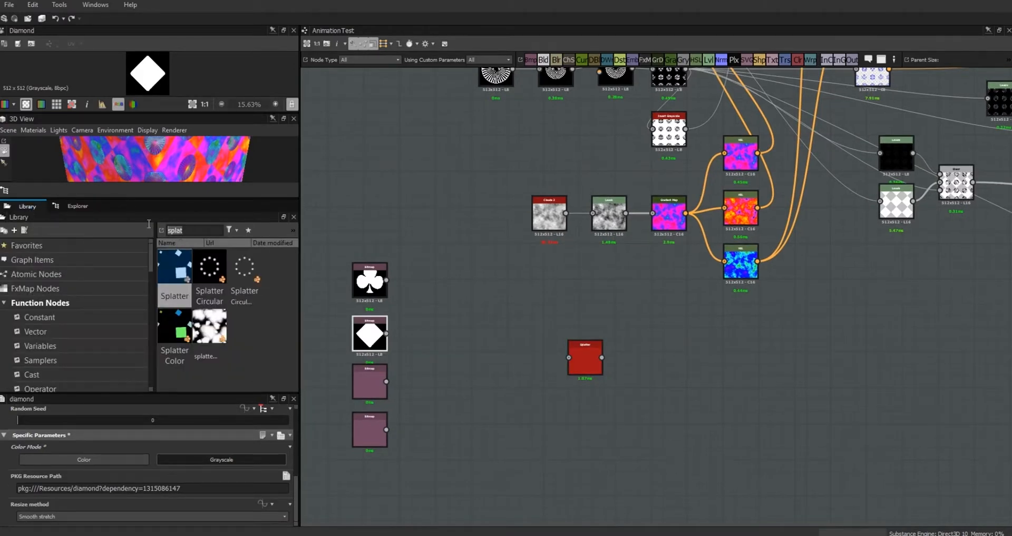
type("mu")
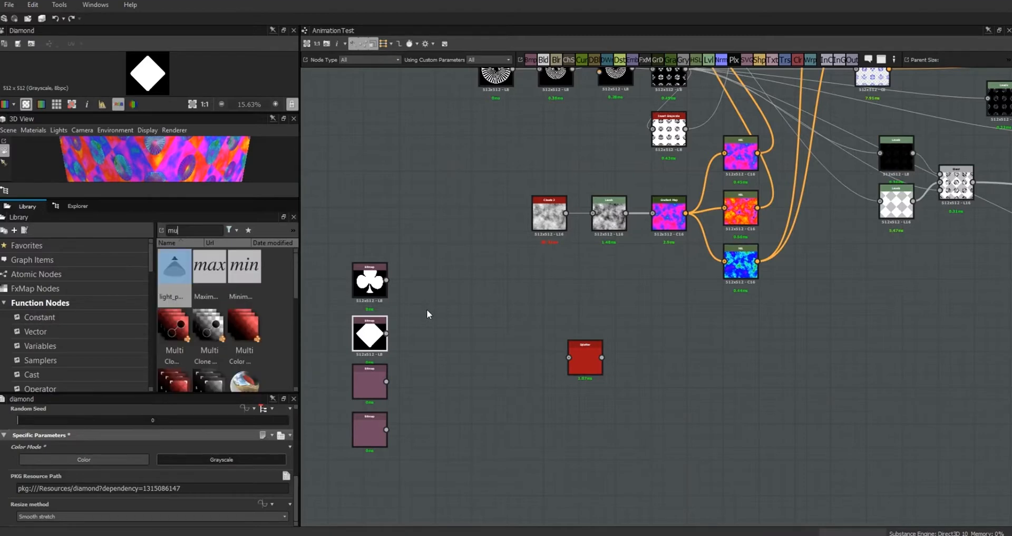
type("lti s")
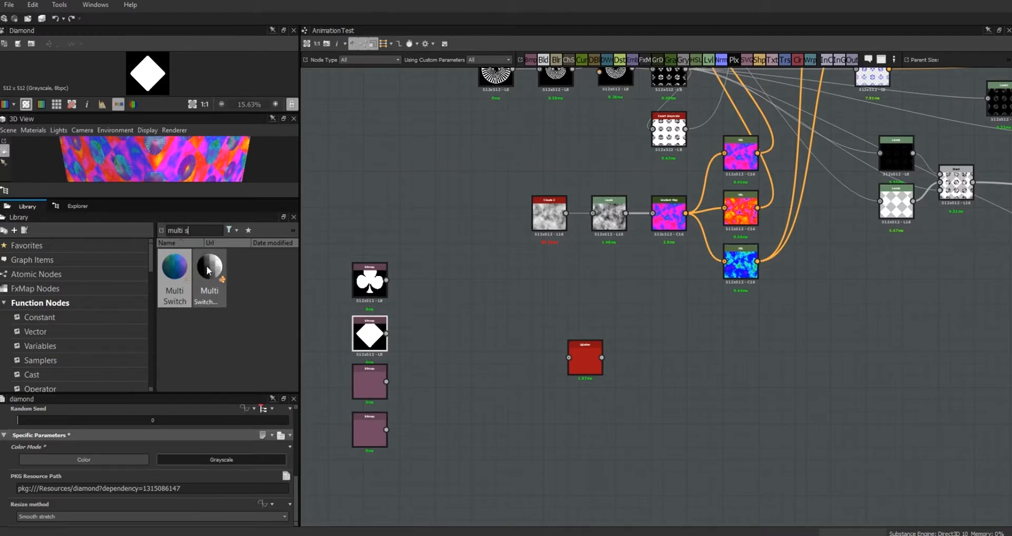
left_click_drag(207, 270, 480, 332)
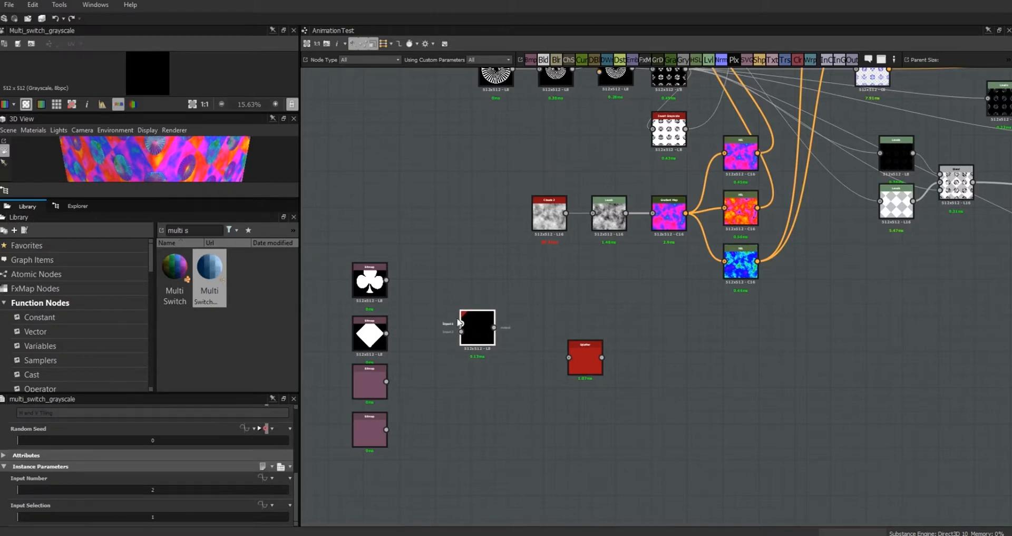
left_click_drag(387, 280, 461, 323)
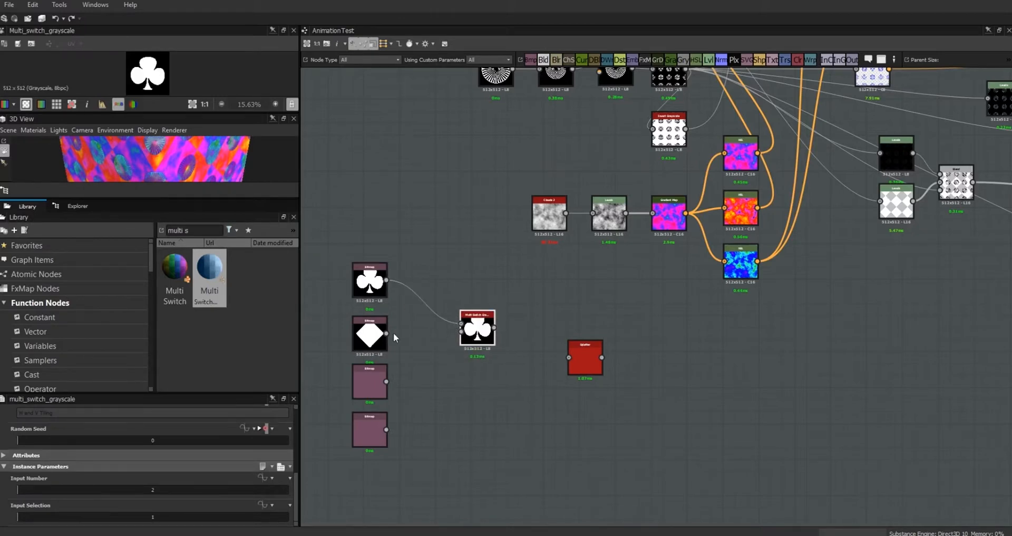
left_click_drag(388, 333, 462, 333)
Set the Multi Switch Grayscale node's Input Number to 4.
left_click_drag(208, 368, 209, 308)
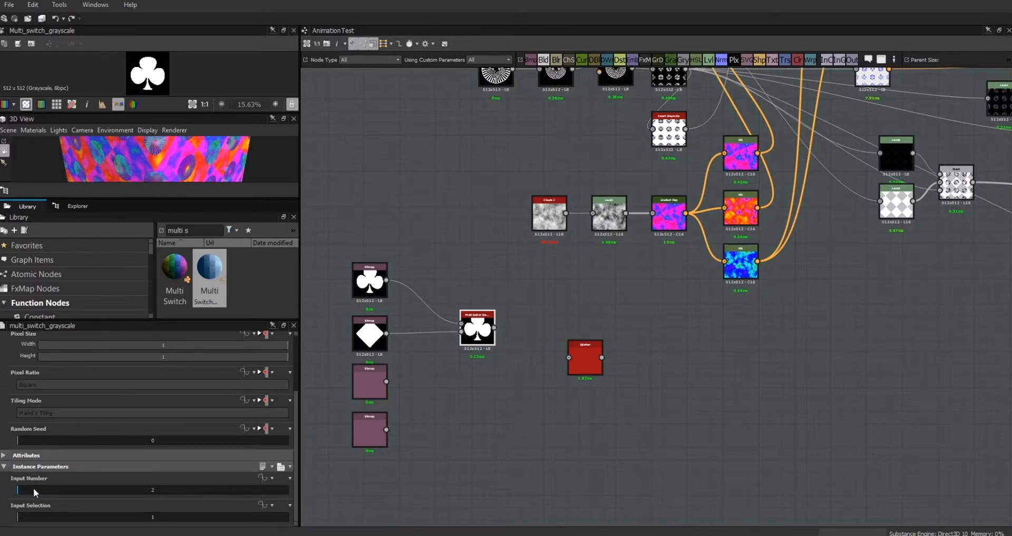
left_click(154, 490)
type("4")
left_click(437, 506)
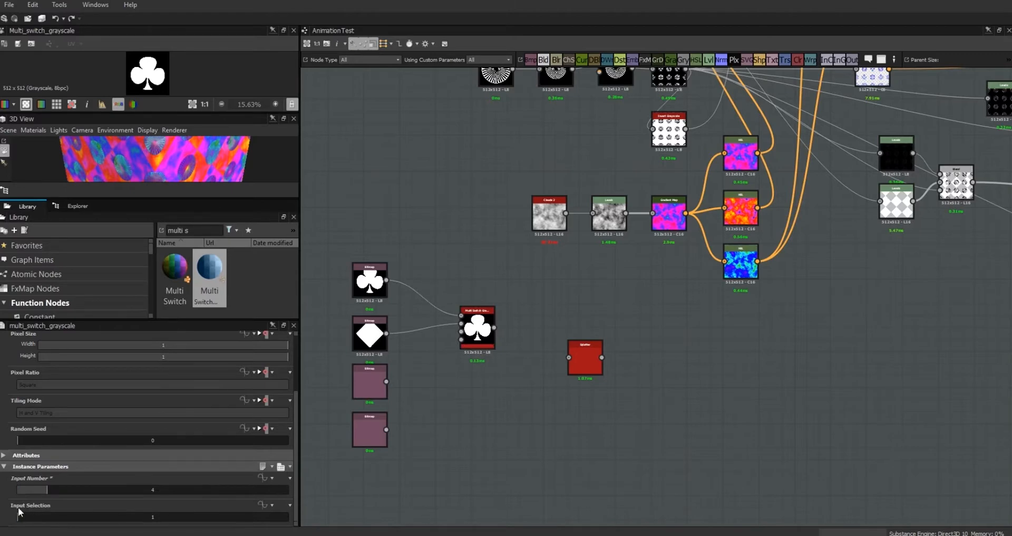
Connect the heart and spade bitmaps to the Multi Switch's third and fourth inputs and set its Input Selection to 4.
left_click_drag(386, 381, 462, 331)
left_click_drag(386, 430, 461, 339)
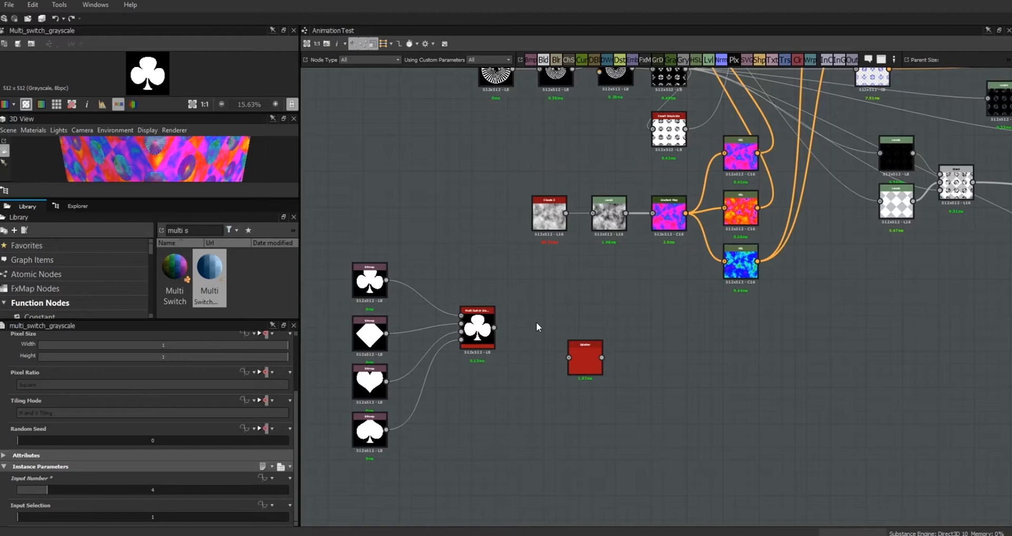
mouse_move(34, 516)
left_mouse_down()
mouse_move(119, 513)
mouse_move(63, 522)
left_mouse_up()
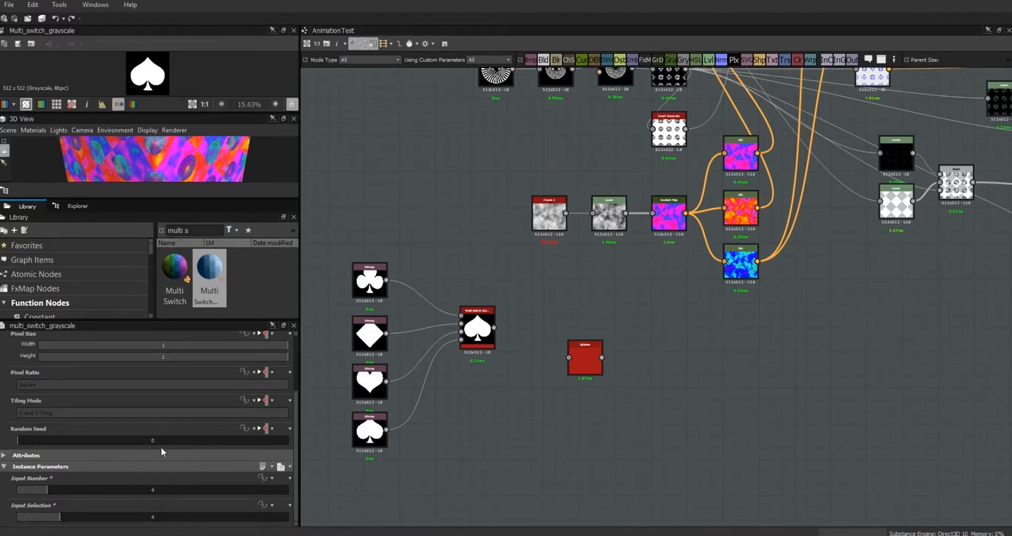
Add a new input parameter to the AnimationTest graph with the identifier cardSuit and the label "card suit".
left_click(312, 434)
left_click_drag(295, 444, 295, 472)
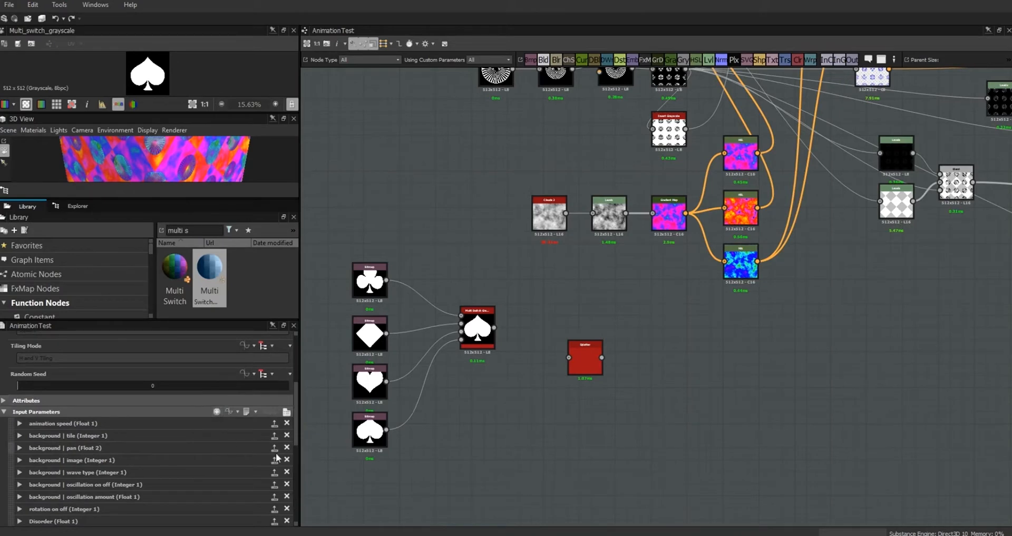
left_click_drag(297, 437, 296, 485)
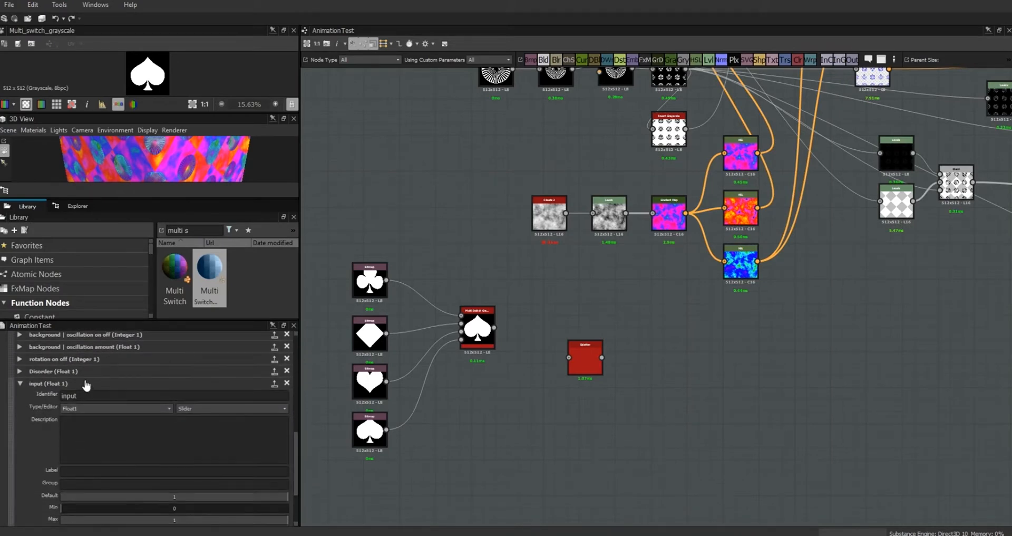
left_click_drag(91, 395, 35, 390)
type("carSuit")
left_click(111, 471)
type("card suit")
key("Tab")
Set the card suit parameter's type to Integer1 and its editor to Drop Down List.
left_click_drag(296, 450, 293, 482)
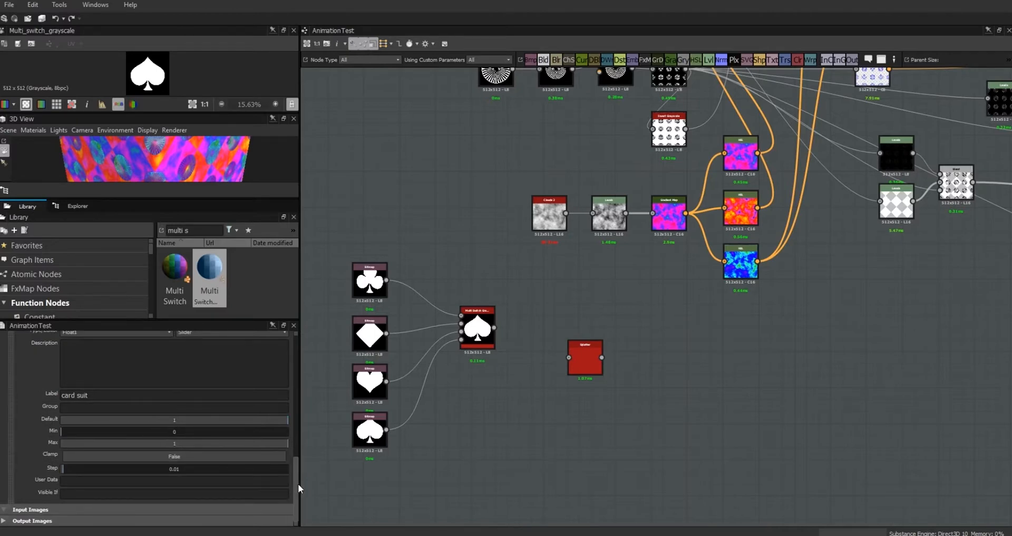
left_click_drag(297, 483, 297, 456)
left_click(162, 407)
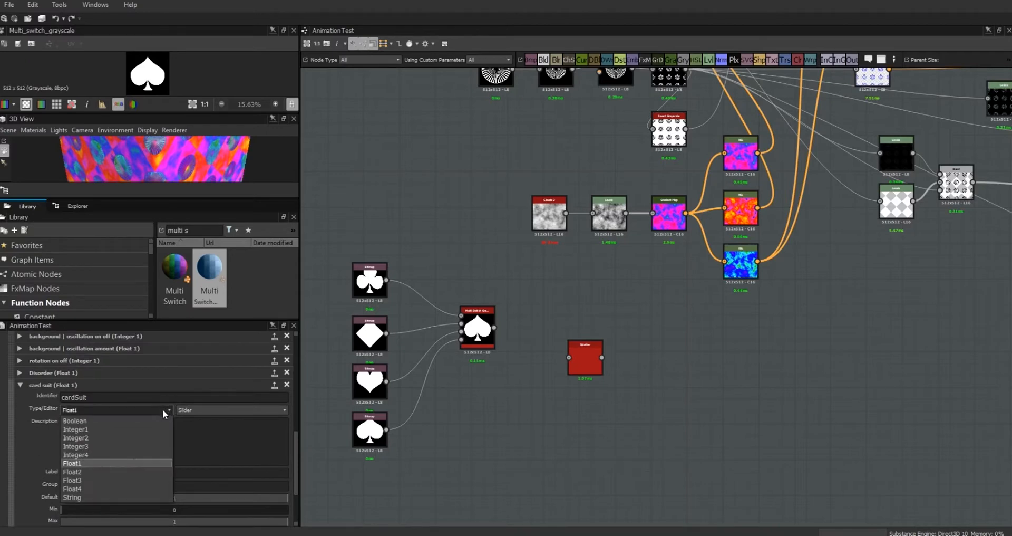
left_click(128, 426)
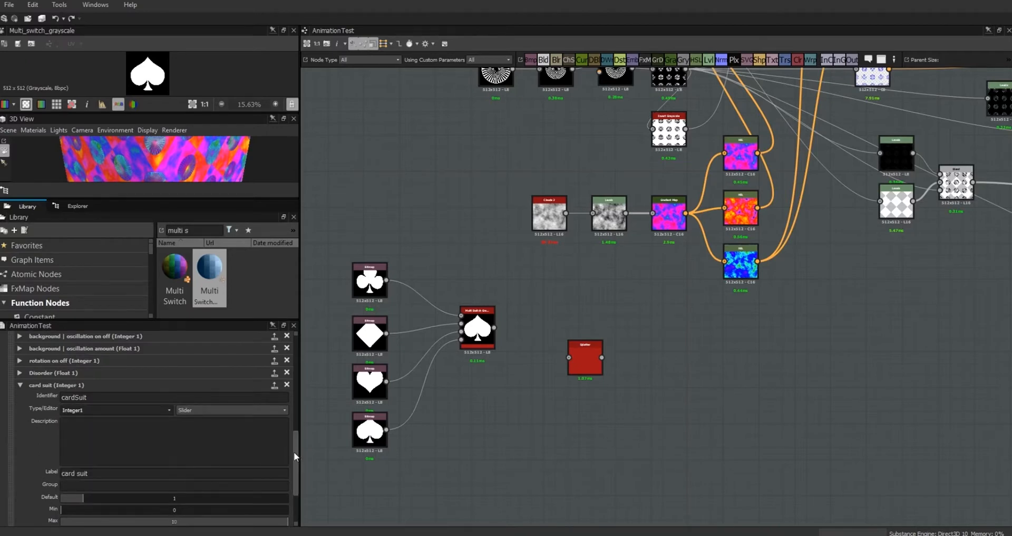
left_click(284, 410)
left_click(274, 429)
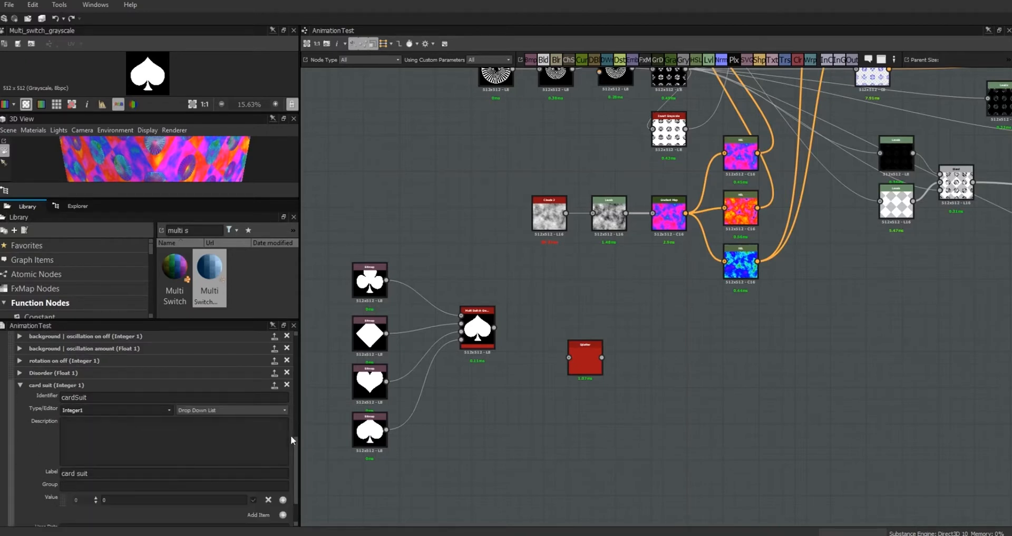
Fill the card suit drop-down list with four items named club, diamond, heart and spade, numbered 0 to 3.
left_click_drag(296, 447, 295, 459)
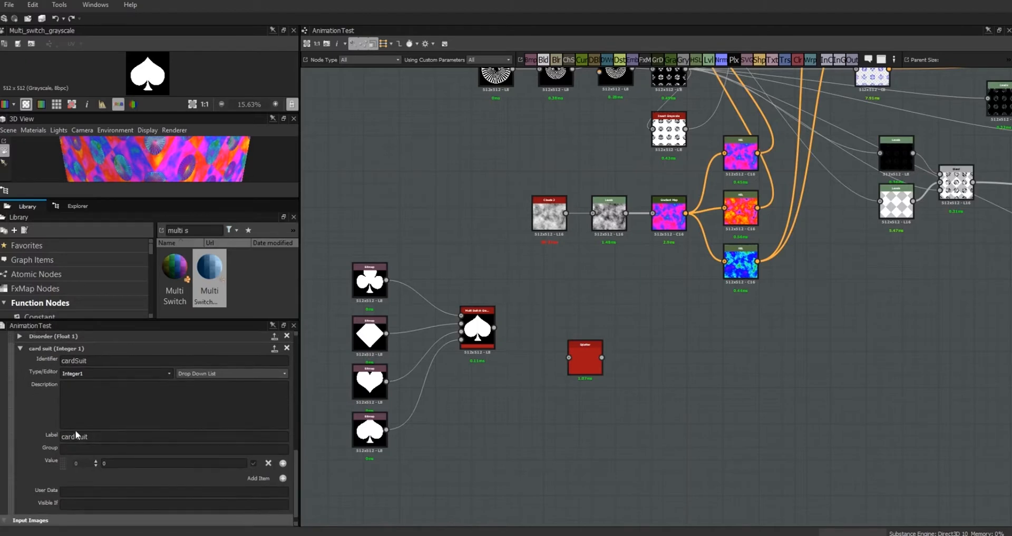
left_click_drag(296, 473, 297, 477)
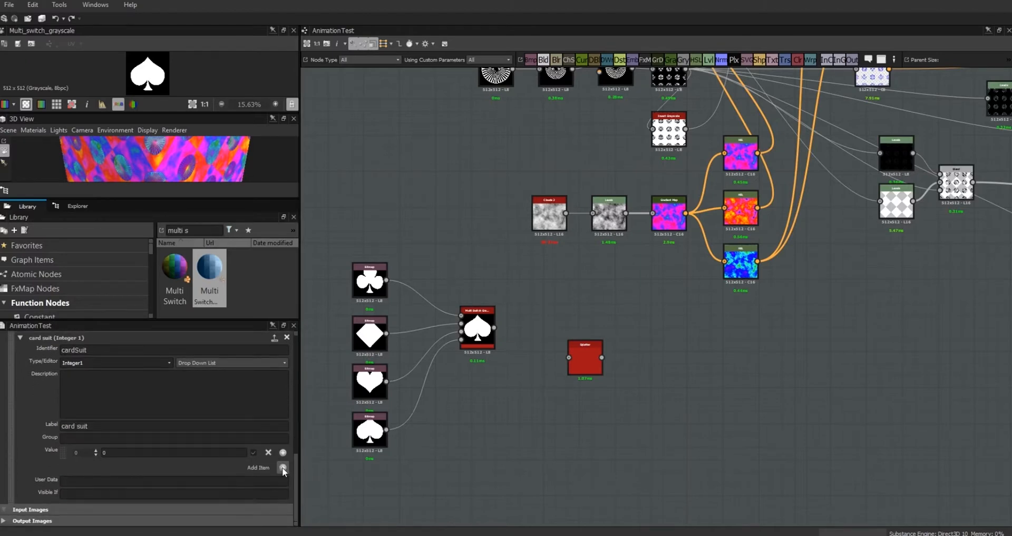
left_click(283, 469)
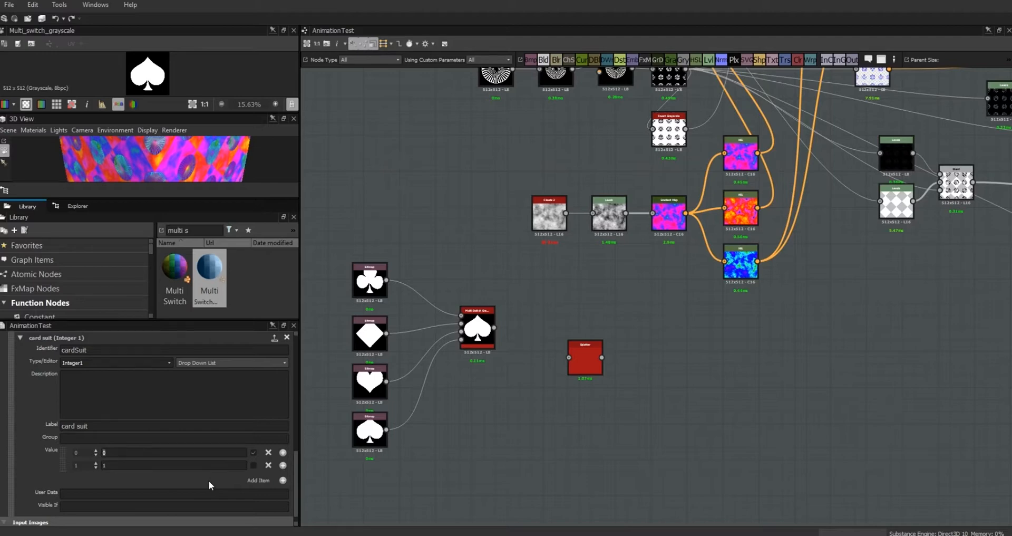
type("club")
key("Tab")
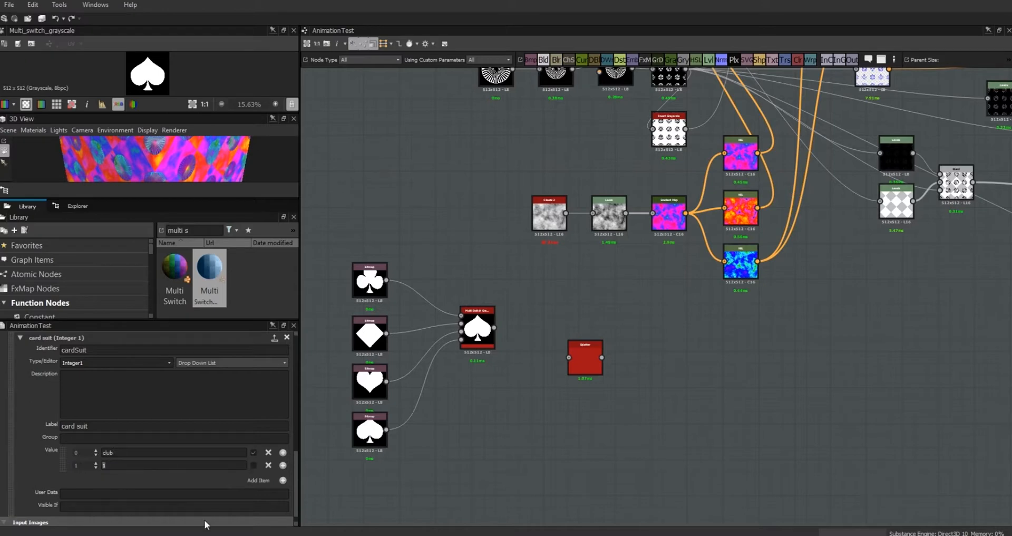
type("diamond")
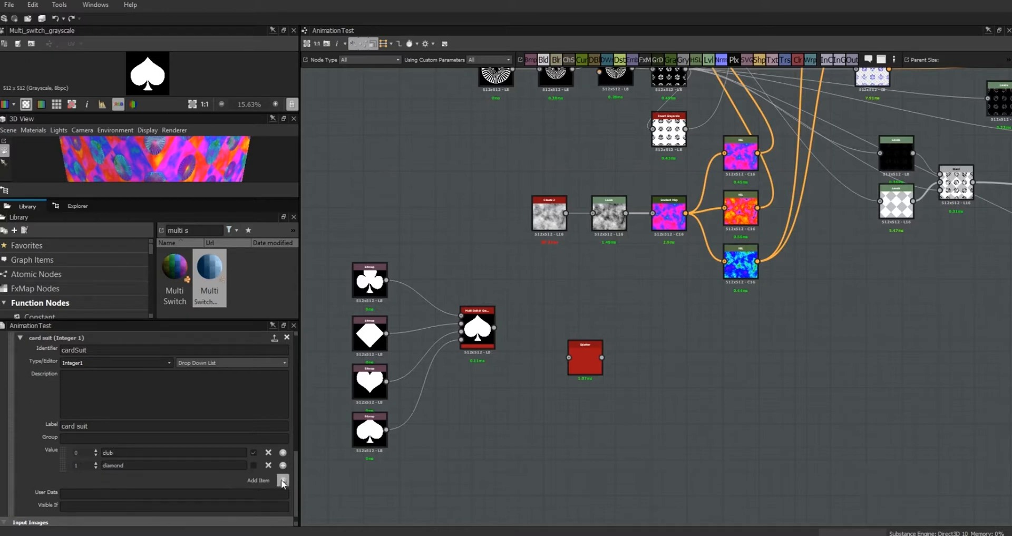
key("Tab")
type("heart")
key("Tab")
type("spade")
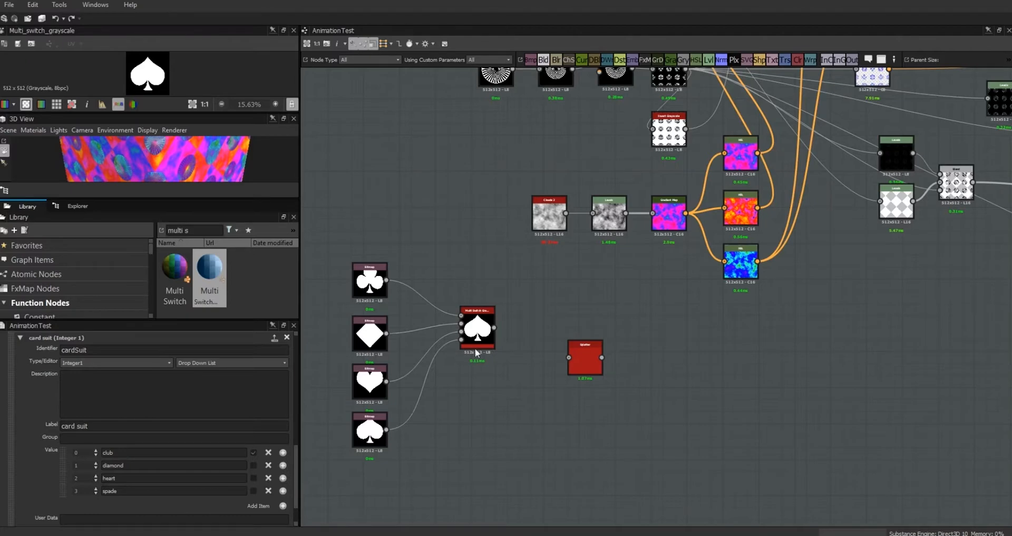
Set the Multi Switch Grayscale node's Input Selection to 1, try Input Number at 3 and 5, and leave it at 4.
scroll(487, 337, "up", 6)
scroll(483, 335, "down", 2)
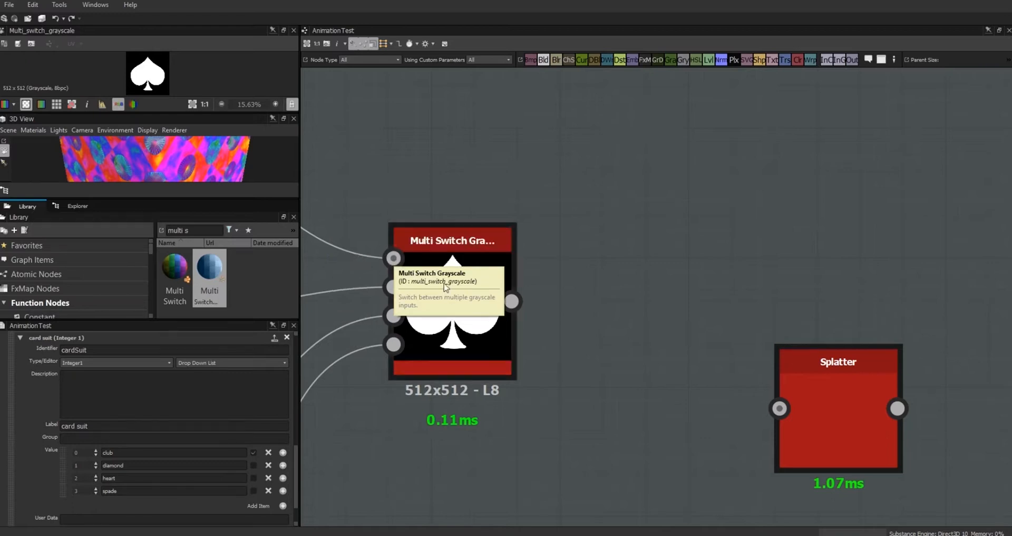
left_click(459, 325)
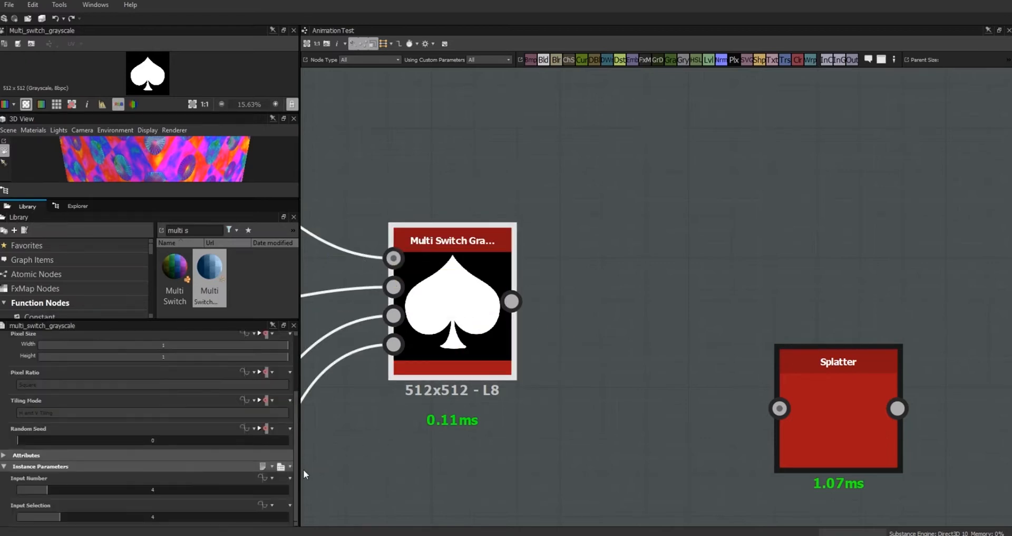
left_click_drag(46, 489, 3, 526)
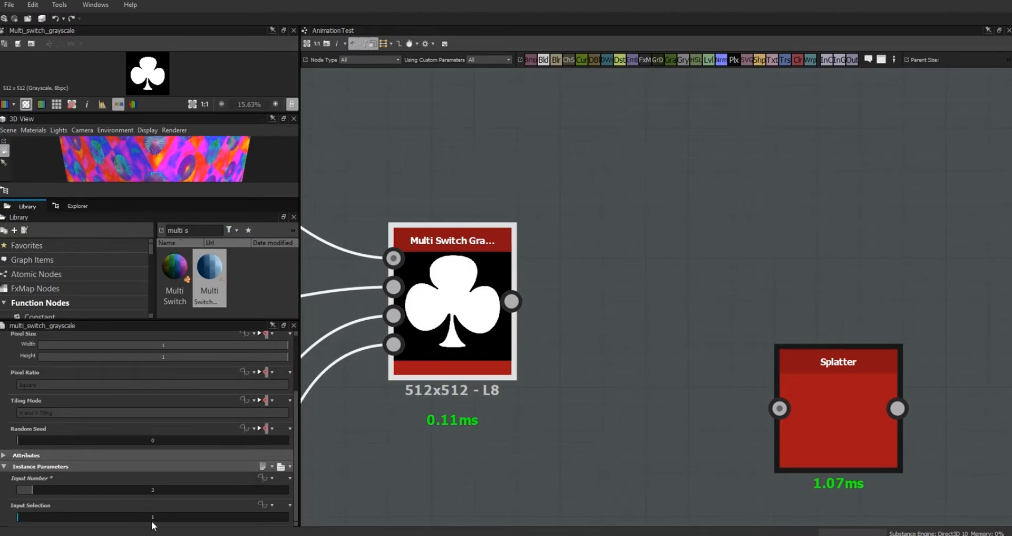
left_click(63, 490)
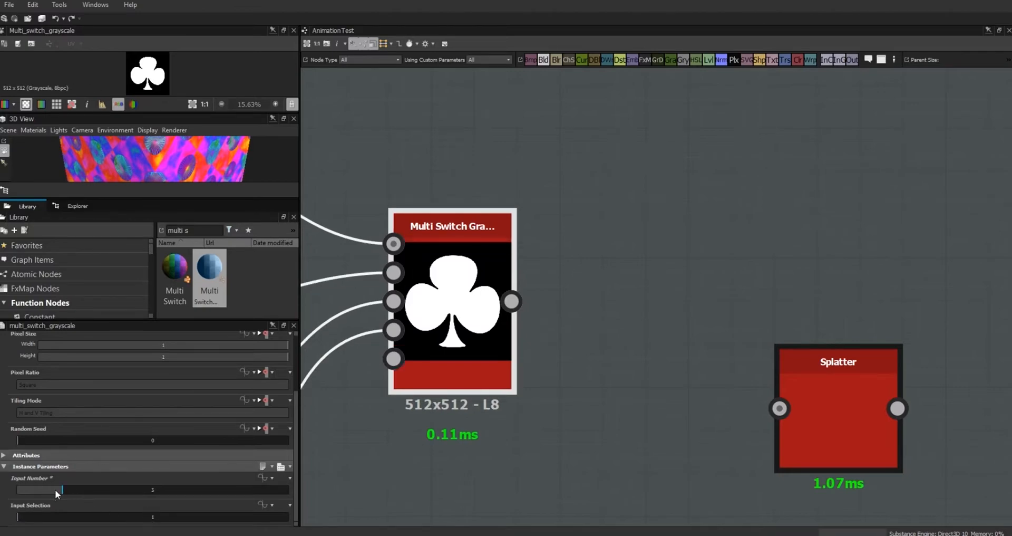
left_click(53, 489)
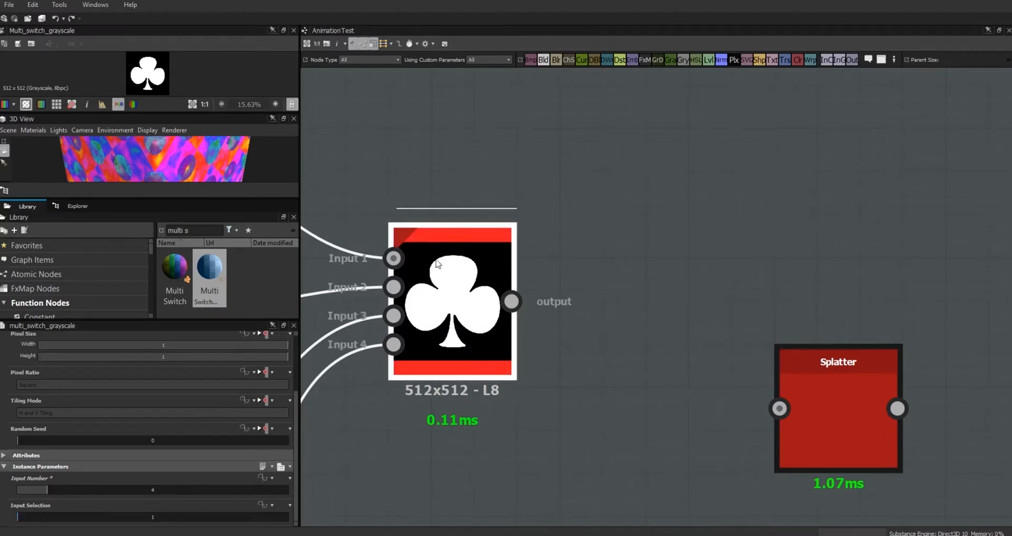
left_click(332, 185)
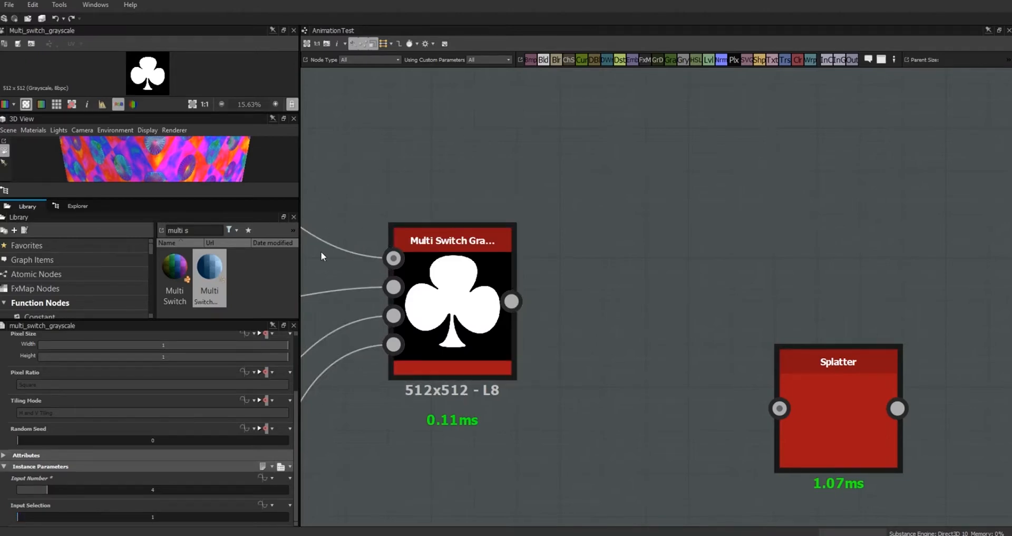
Renumber the card suit drop-down values in the graph's input parameters to 1 club, 2 diamond, 3 heart and 4 spade.
double_click(352, 474)
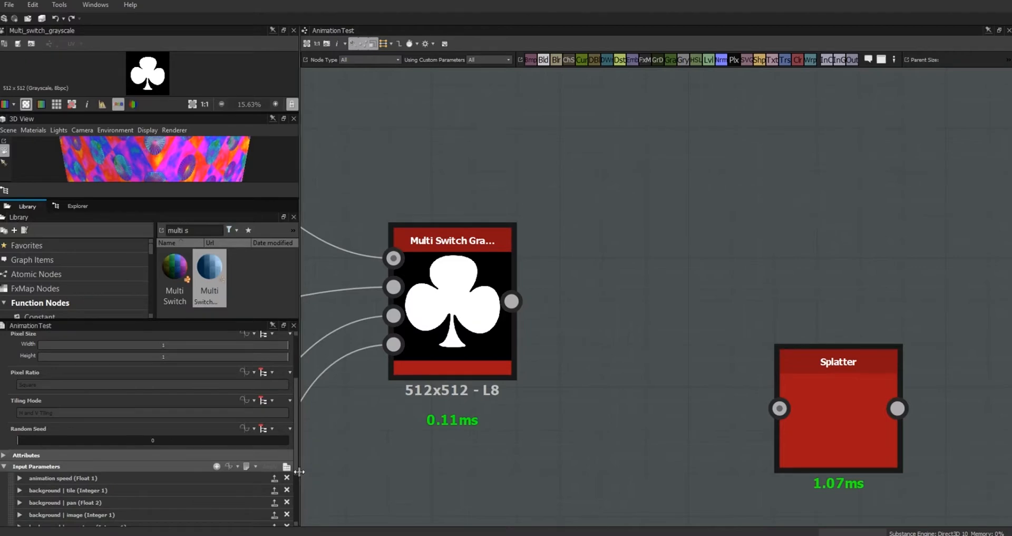
left_click_drag(296, 459, 297, 511)
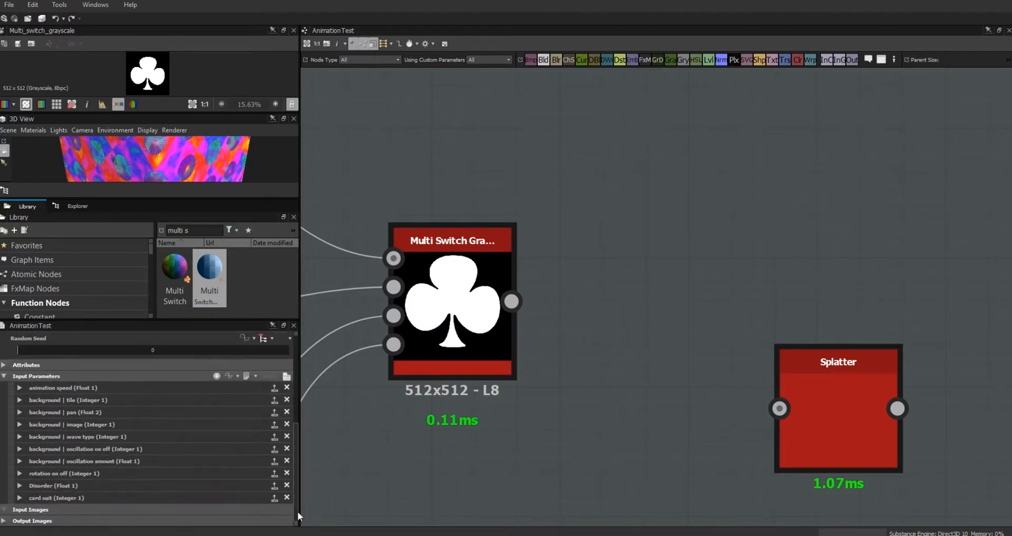
left_click(19, 497)
left_click_drag(296, 426, 299, 500)
double_click(79, 417)
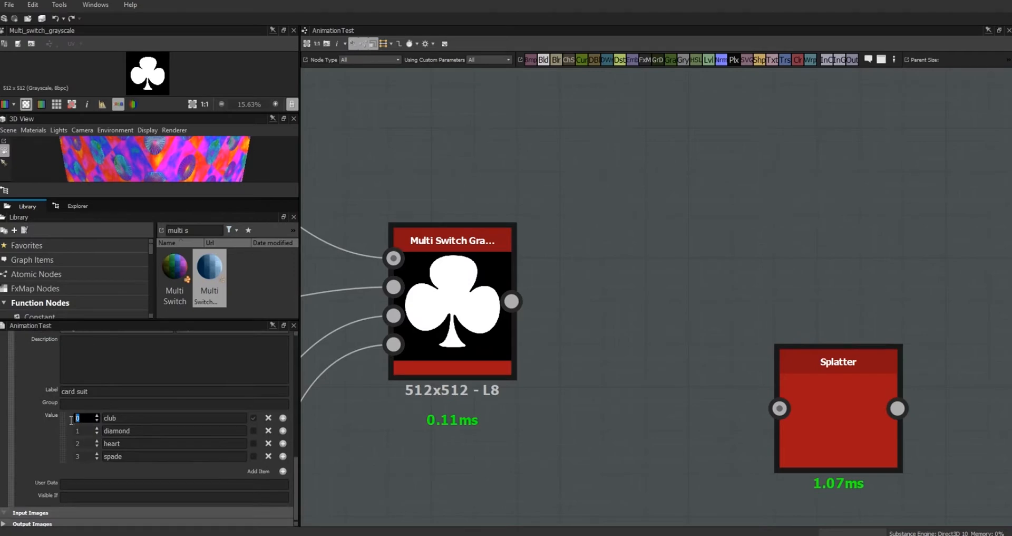
type("1")
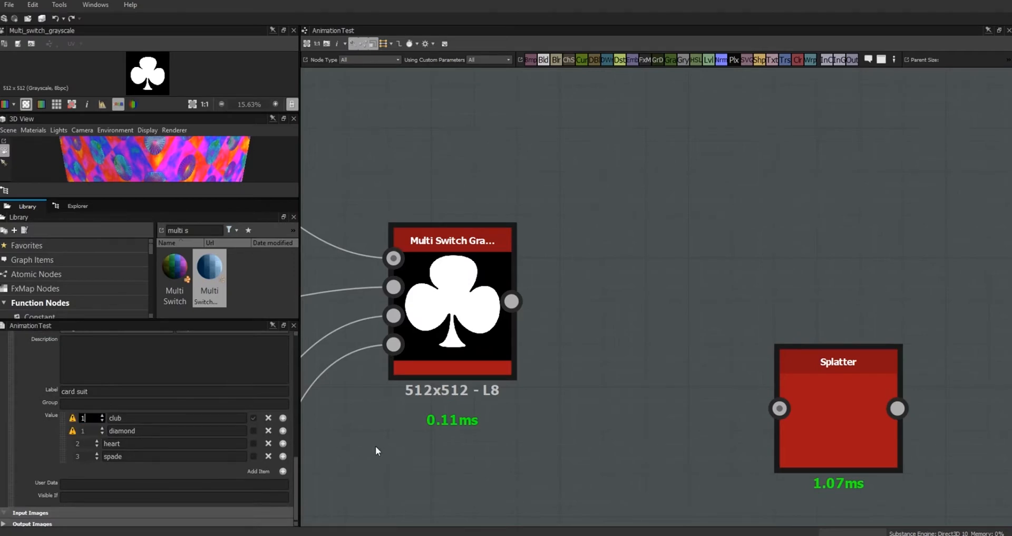
double_click(82, 431)
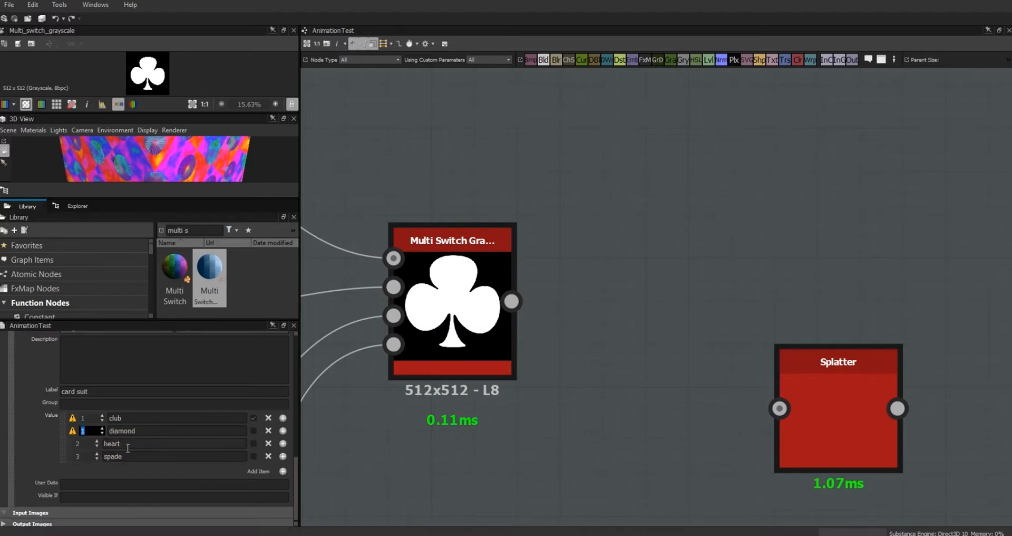
double_click(83, 443)
type("3")
double_click(83, 456)
type("4")
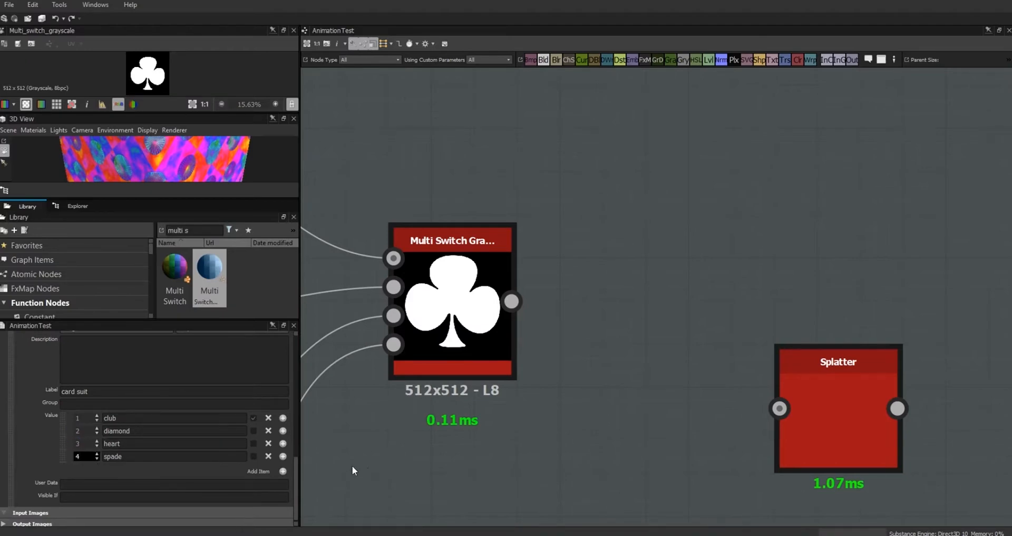
key("Return")
Connect the Multi Switch Grayscale output to the Splatter's input, move the switch about level with the Splatter, and select the Splatter.
scroll(293, 474, "up", 2)
scroll(610, 317, "down", 1)
scroll(609, 318, "down", 3)
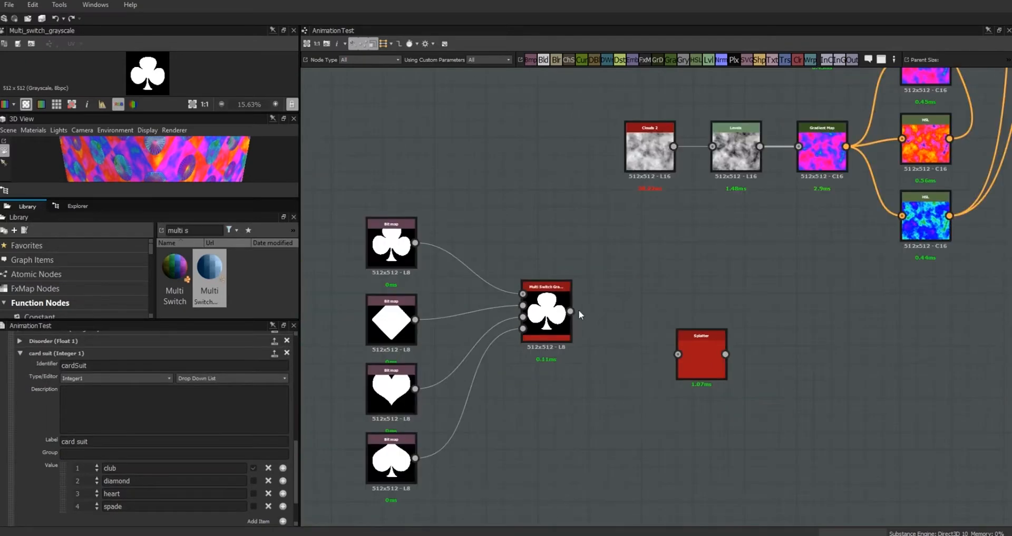
left_click_drag(571, 311, 678, 355)
left_click_drag(548, 316, 530, 355)
left_click(701, 372)
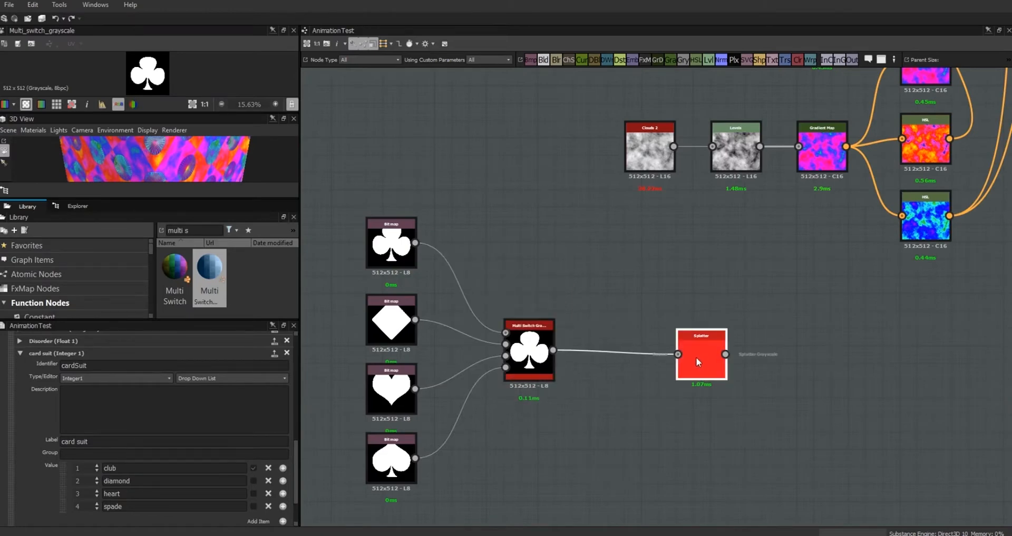
Move the Splatter node closer to the Multi Switch Grayscale, enlarge the 2D view with its image fitted, and open the Splatter's parameters.
left_click_drag(697, 356, 635, 358)
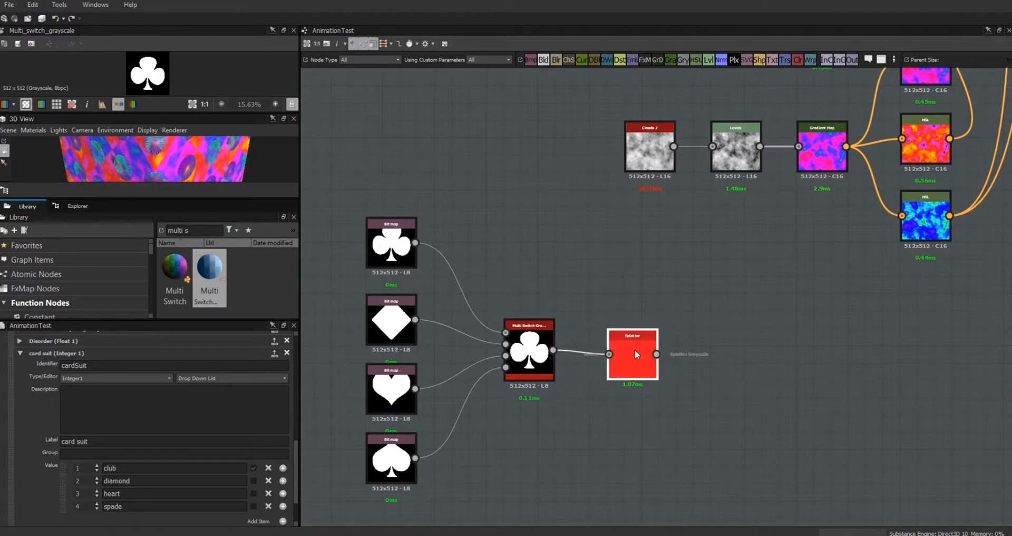
left_click_drag(164, 113, 168, 251)
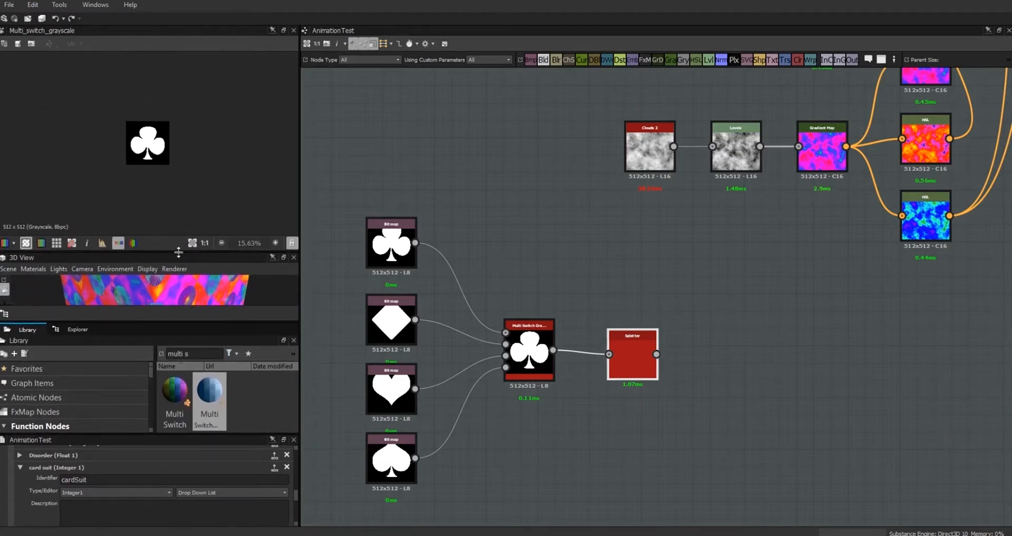
left_click(193, 244)
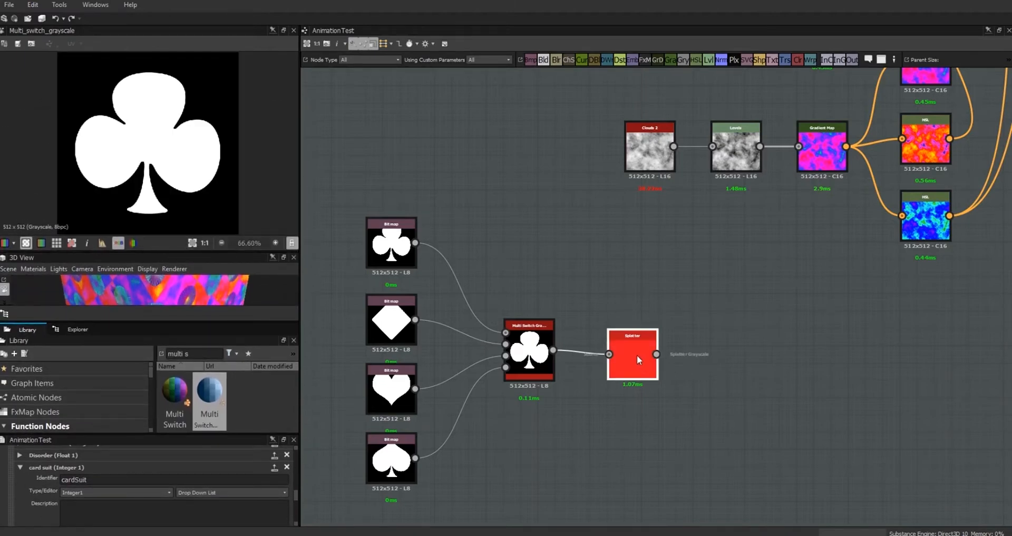
left_click(637, 356)
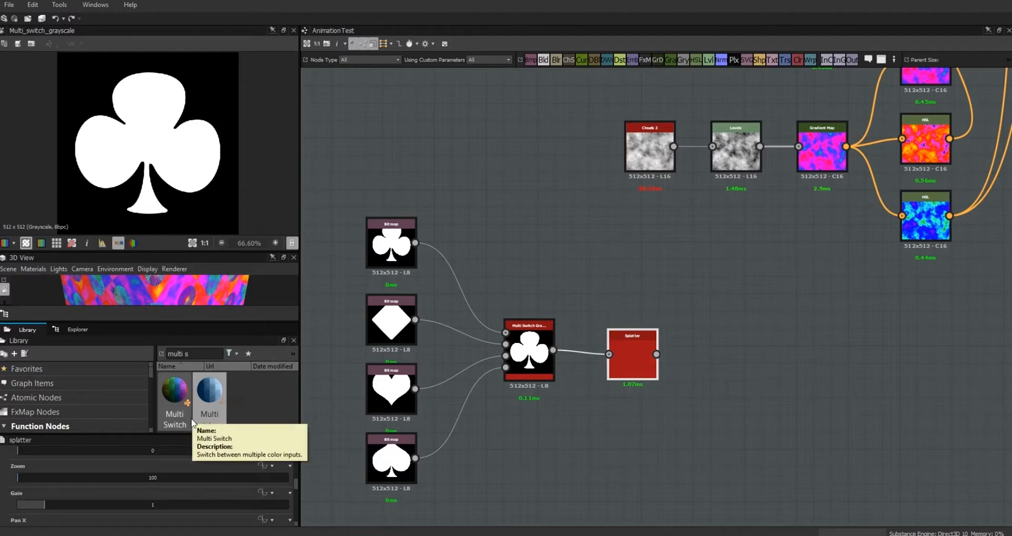
left_click_drag(193, 434, 193, 391)
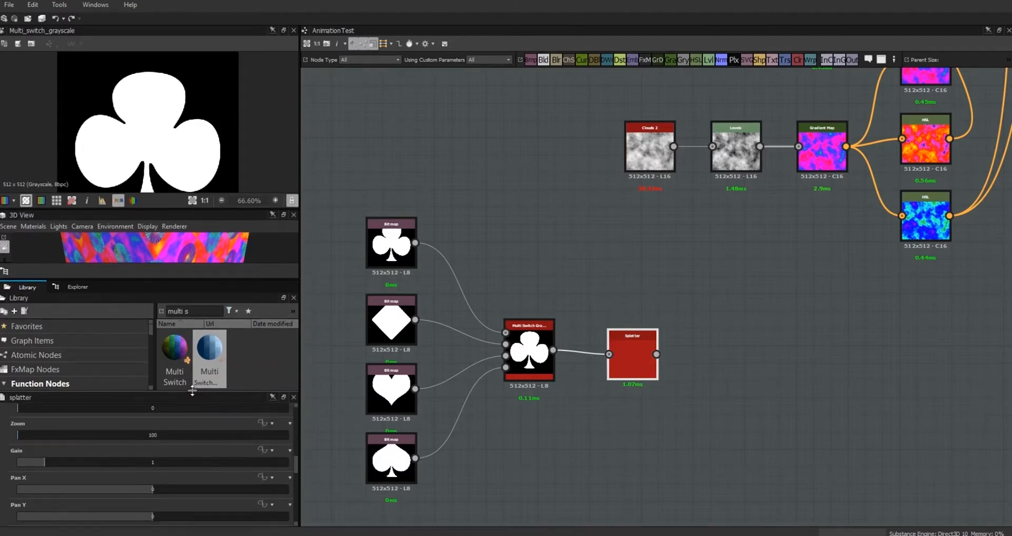
left_click_drag(158, 208, 159, 233)
Display the Splatter in the 2D view and try Pattern Size Width at 283.76 and lower, with Pattern Size Height at 127.2.
scroll(293, 469, "up", 3)
scroll(301, 467, "up", 5)
scroll(302, 453, "down", 2)
scroll(303, 457, "down", 2)
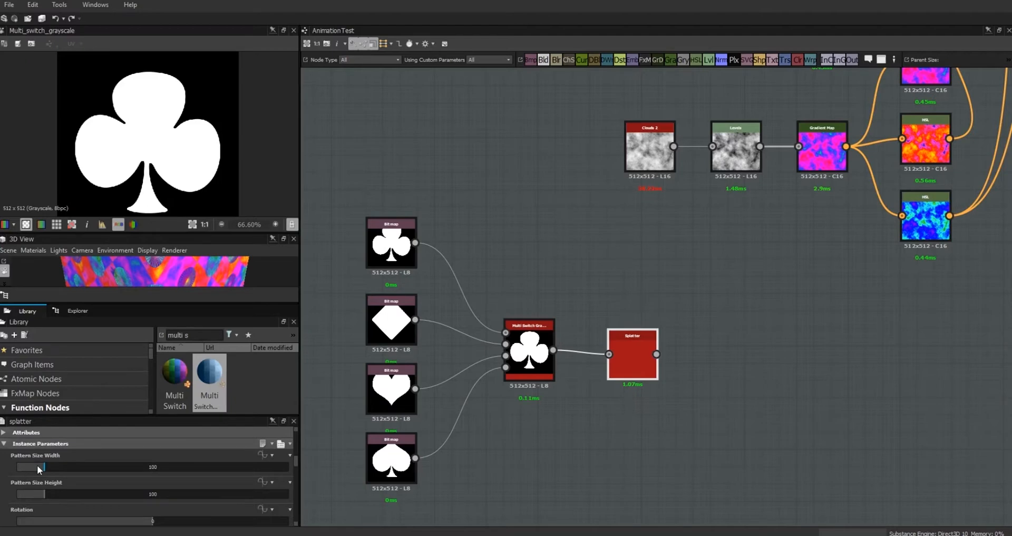
left_click_drag(43, 466, 91, 470)
double_click(637, 353)
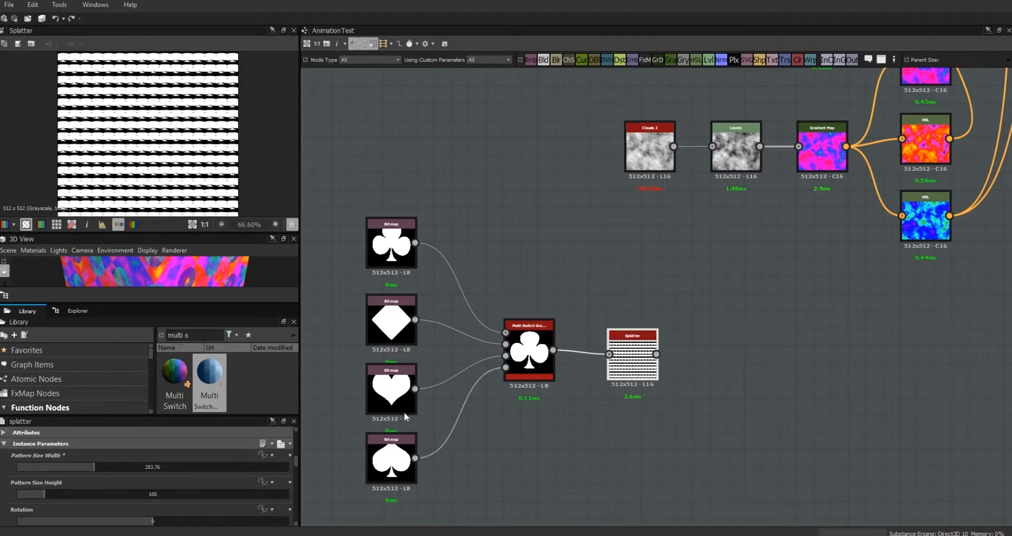
mouse_move(44, 495)
left_mouse_down()
mouse_move(91, 491)
mouse_move(51, 497)
left_mouse_up()
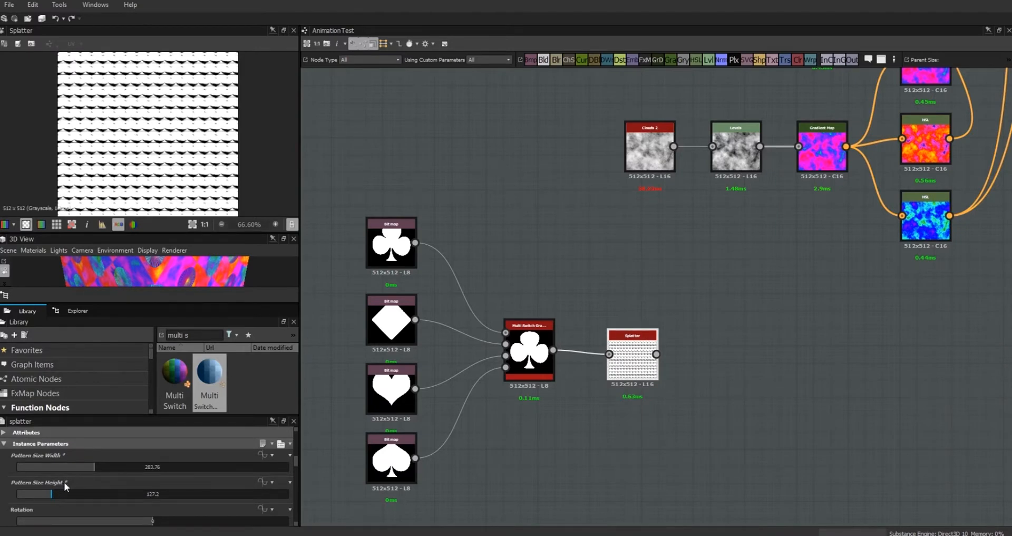
left_click_drag(91, 467, 55, 473)
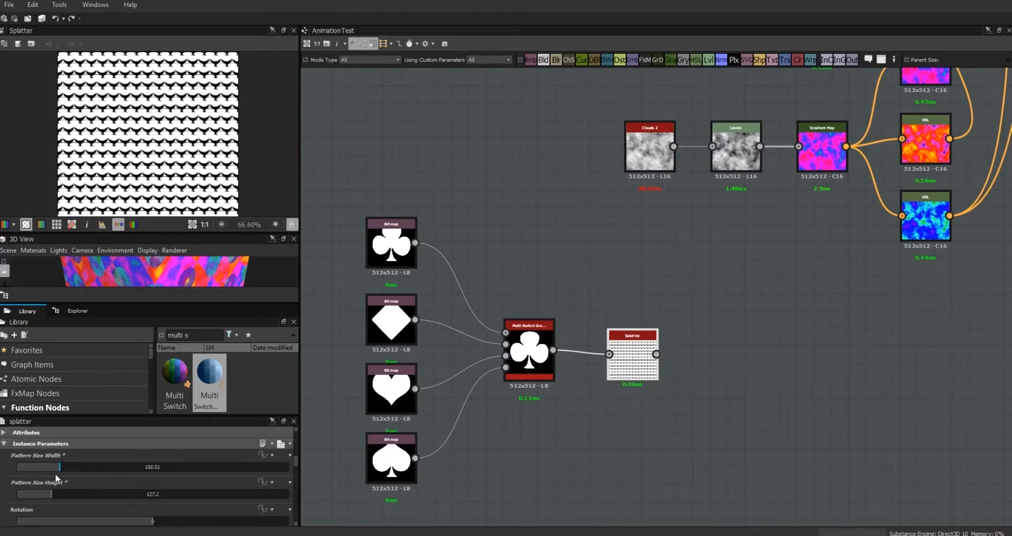
Set the Splatter's Pattern Size Width and Pattern Size Height both to 100.
double_click(149, 469)
type("100")
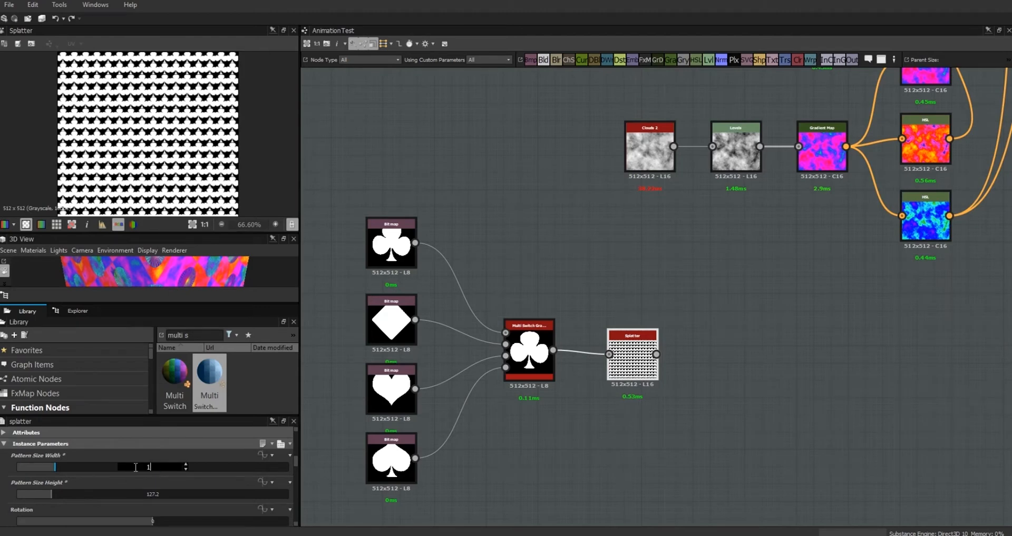
double_click(150, 494)
type("100")
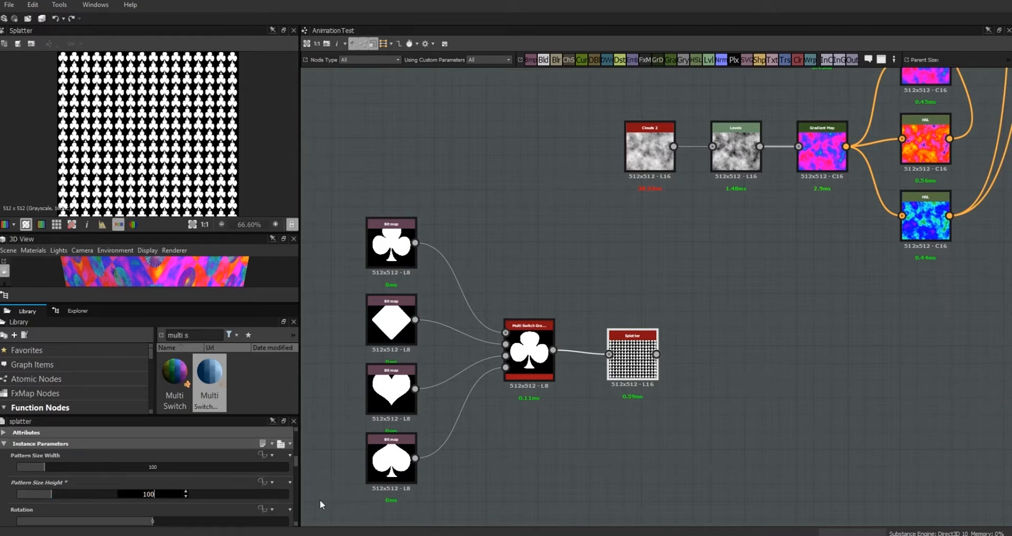
key("Return")
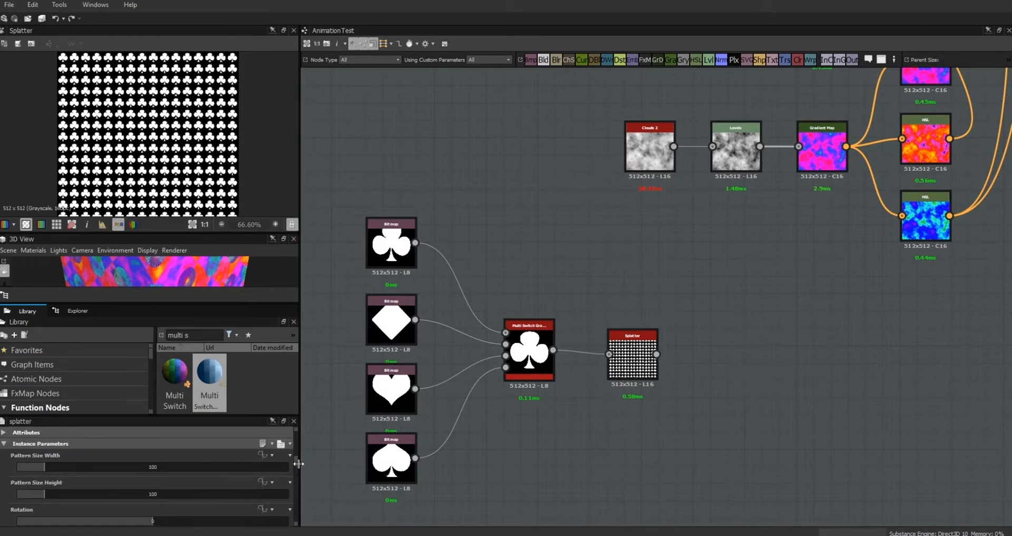
Set the Splatter's Rotation to -37.34 and its Rotation Variation to about 183.
left_click_drag(296, 460, 296, 464)
left_click_drag(166, 484, 153, 504)
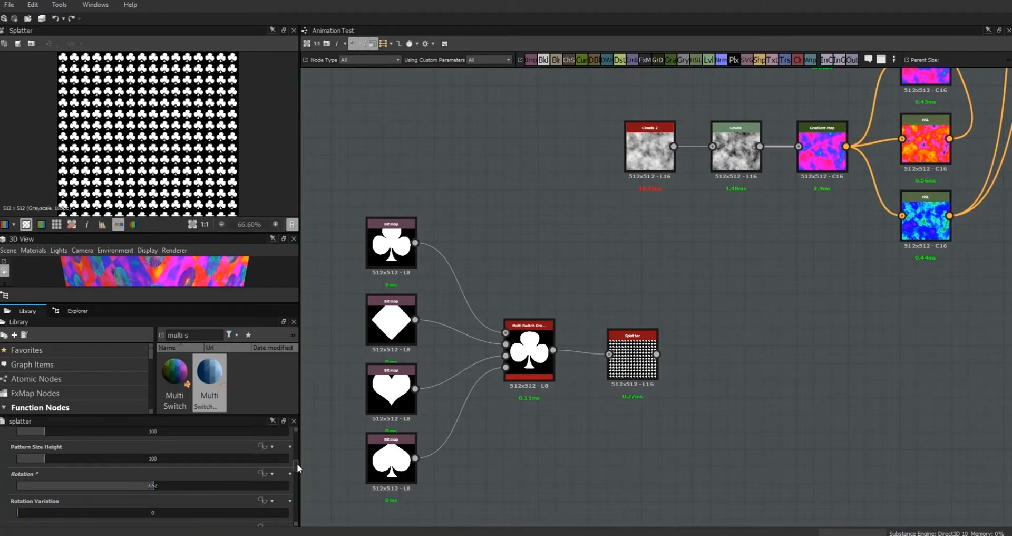
left_click_drag(297, 463, 296, 469)
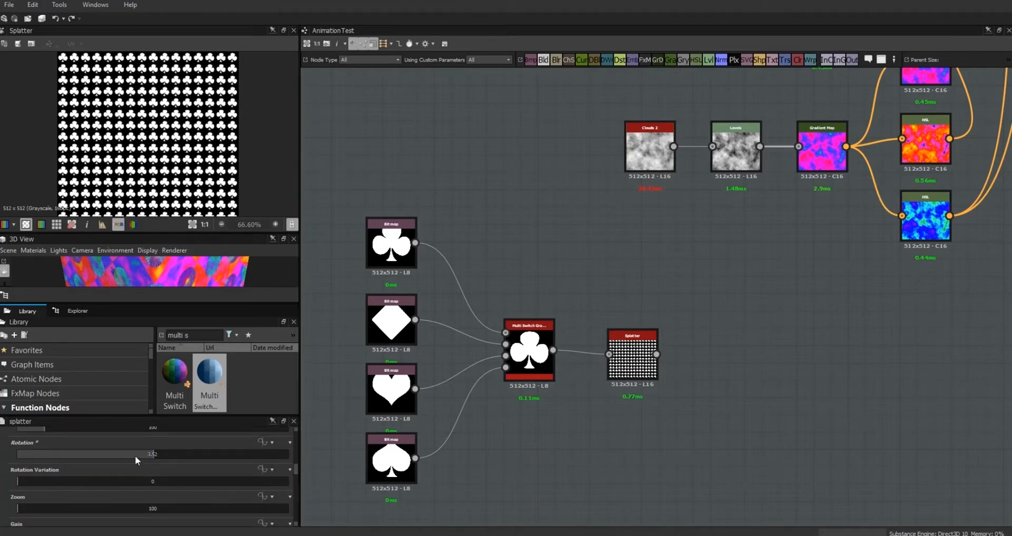
left_click_drag(151, 457, 159, 457)
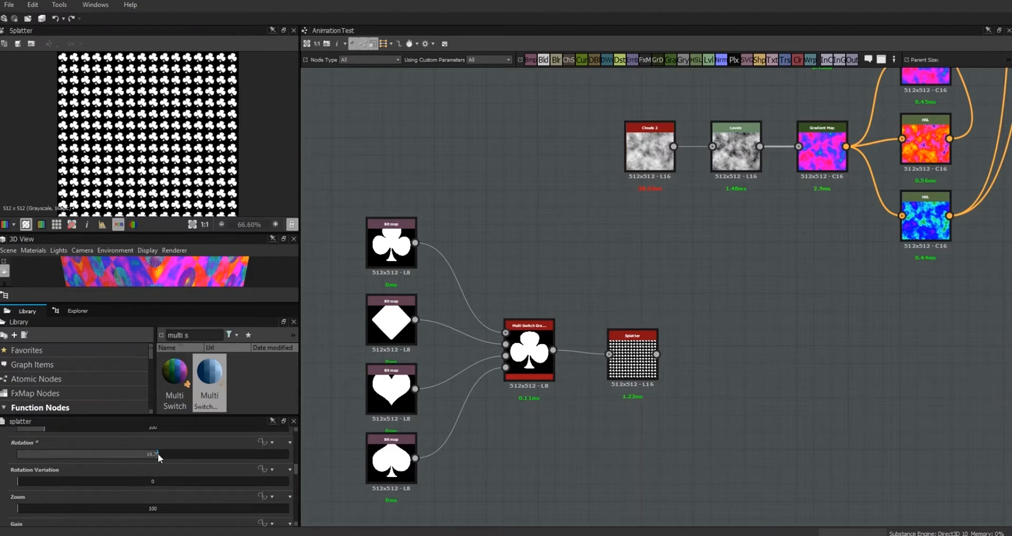
left_click_drag(31, 481, 213, 487)
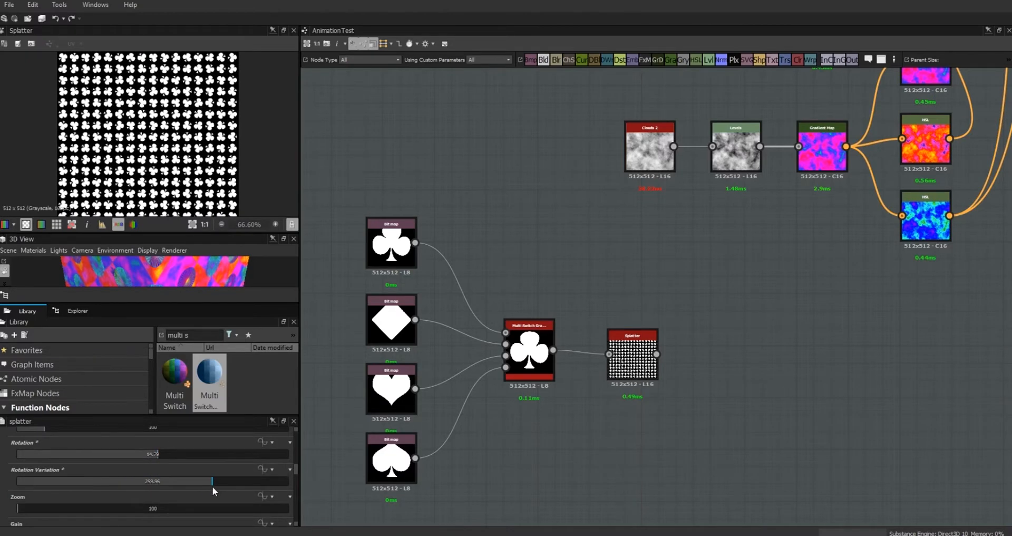
mouse_move(156, 451)
left_mouse_down()
mouse_move(92, 446)
mouse_move(138, 445)
left_mouse_up()
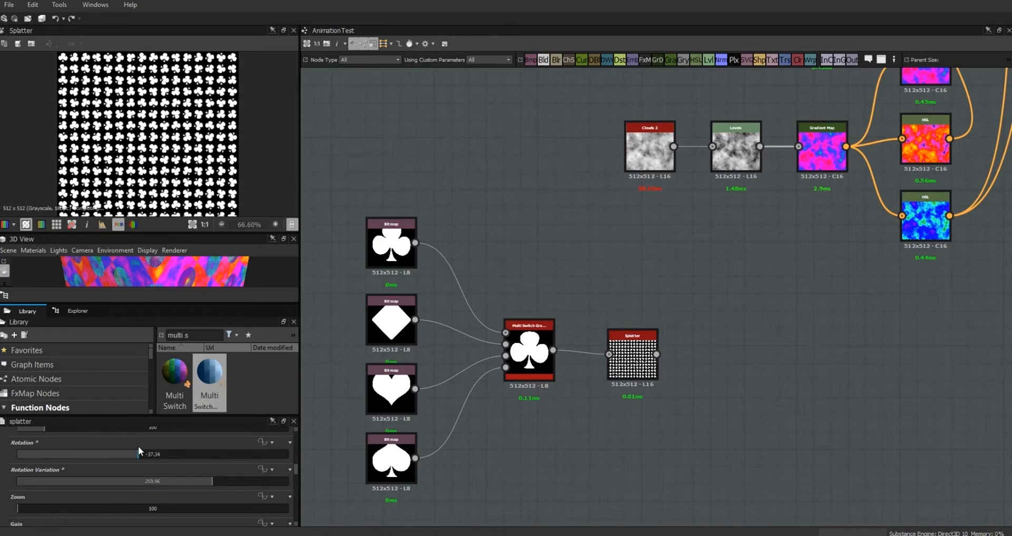
left_click_drag(210, 481, 157, 484)
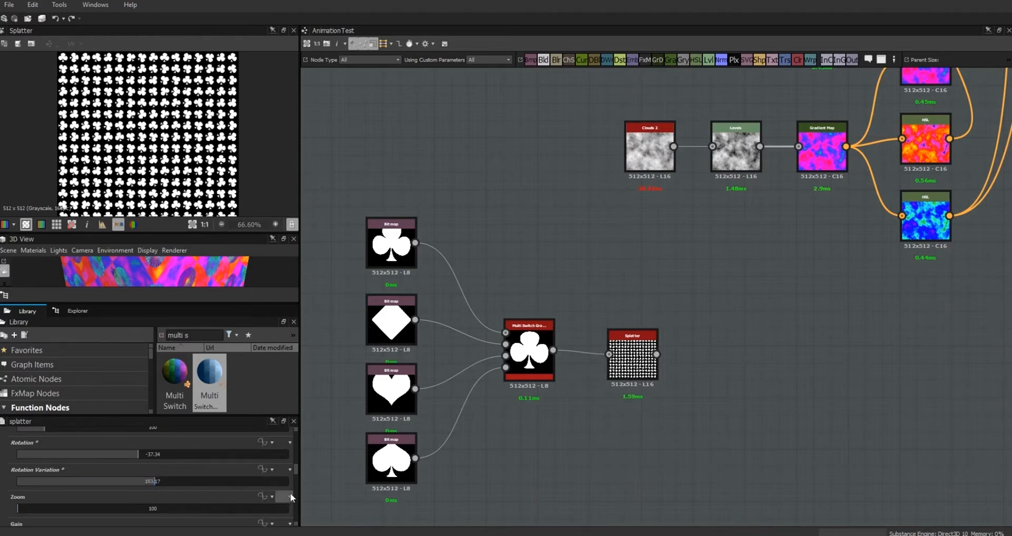
Try the Splatter's Zoom and Gain settings, leaving Zoom at 100 and Gain at 1.
scroll(296, 466, "down", 3)
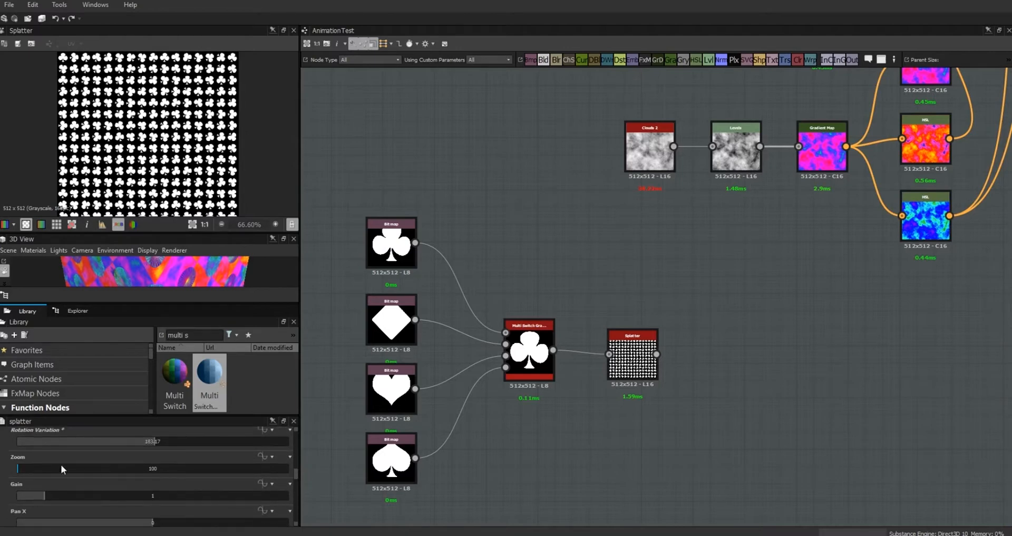
mouse_move(17, 467)
left_mouse_down()
mouse_move(193, 478)
mouse_move(9, 471)
left_mouse_up()
left_click_drag(43, 495, 52, 515)
double_click(151, 495)
type("1")
key("Return")
Shift the Splatter pattern with Pan X at 2.94 and Pan Y at -11.94.
scroll(150, 475, "down", 1)
left_click_drag(150, 484, 170, 508)
left_click(154, 508)
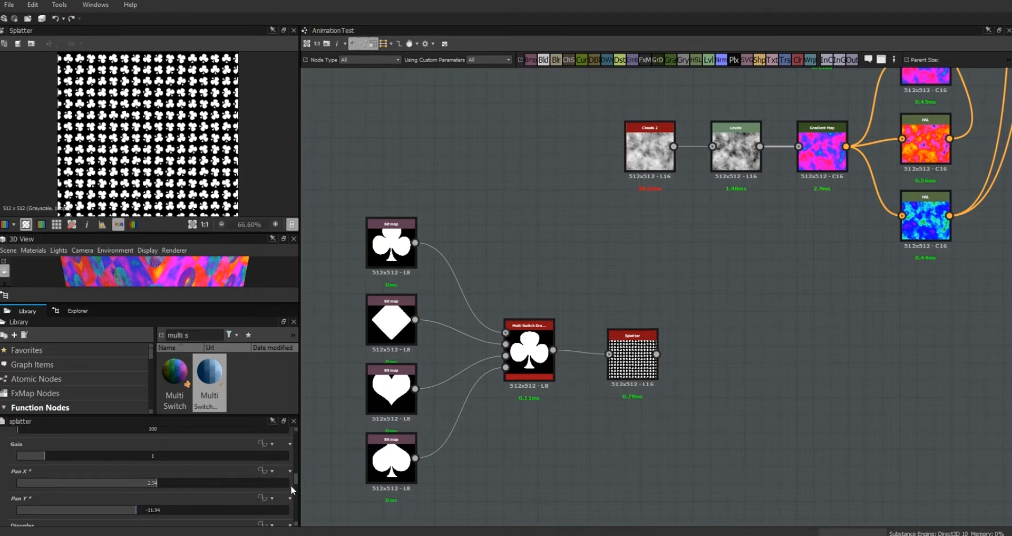
Set the Splatter's Disorder to about 55, try Grid Number at 2, and leave it at 3.
left_click_drag(297, 477, 298, 483)
left_click_drag(32, 486, 167, 486)
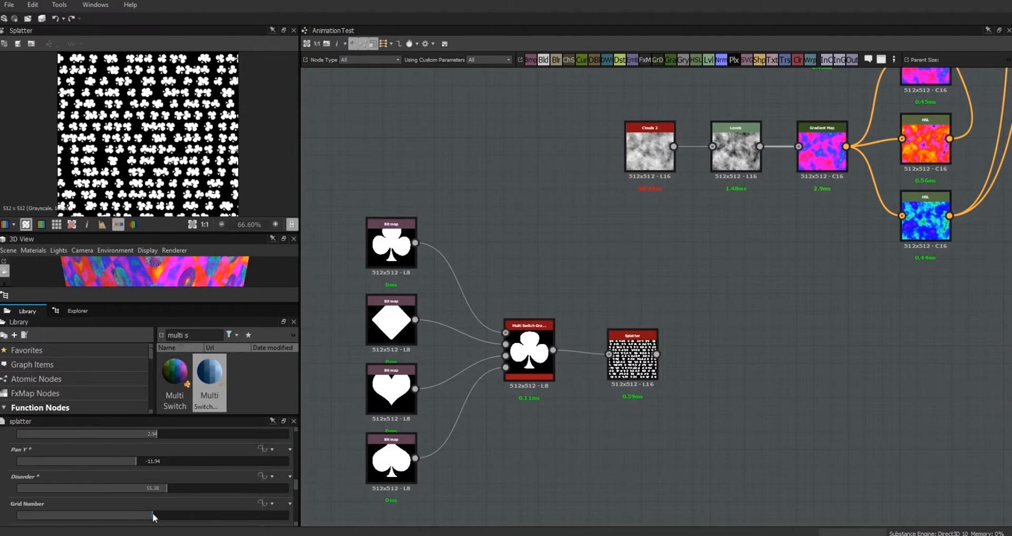
left_click_drag(139, 516, 90, 517)
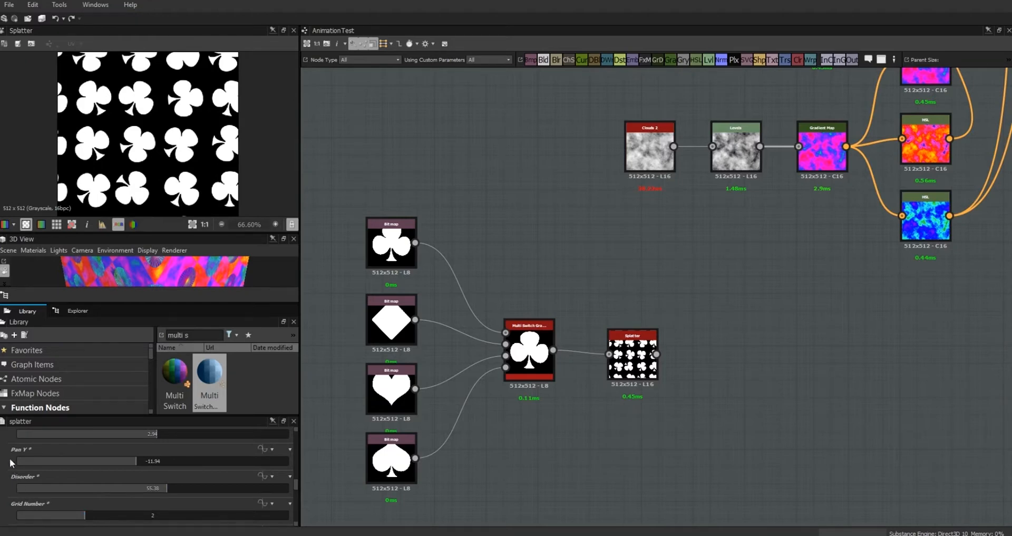
left_click_drag(83, 515, 111, 516)
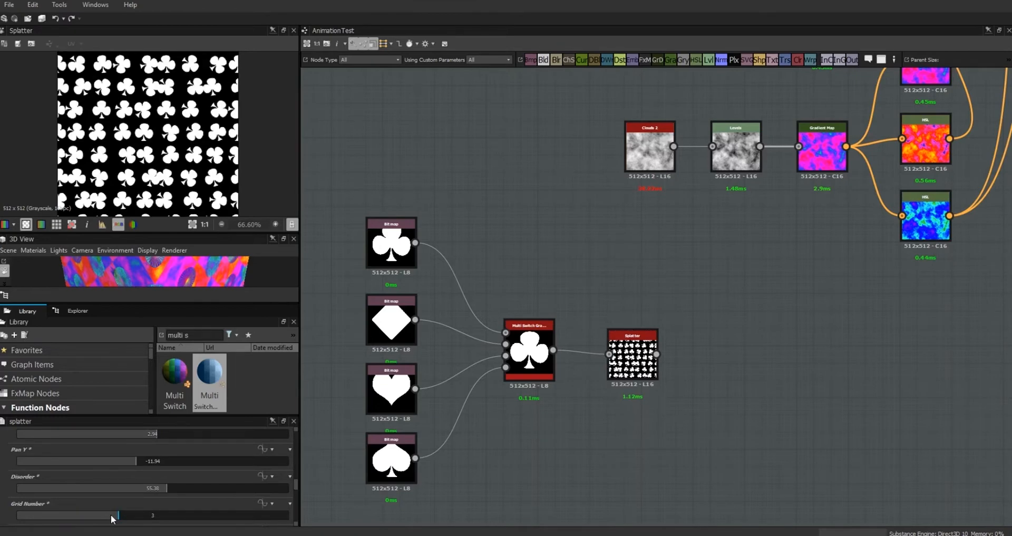
Set the Splatter's Disorder Angle to 155.69 and switch Disorder Random to True.
left_click_drag(296, 483, 299, 491)
left_click_drag(27, 488, 132, 493)
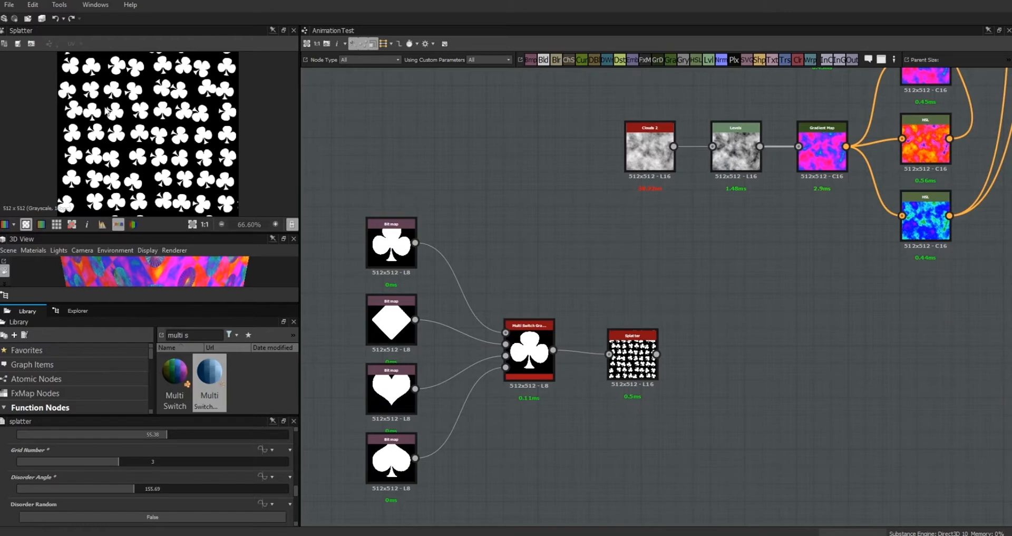
left_click(171, 519)
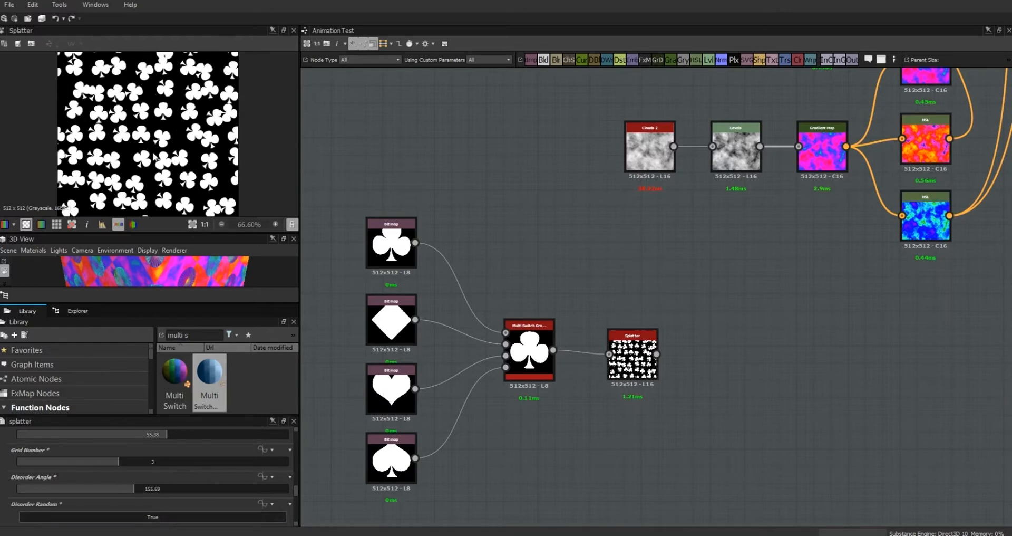
Set the Splatter's Size Variation to about 91 and review its filtering, output level and background color parameters.
left_click_drag(296, 491, 296, 501)
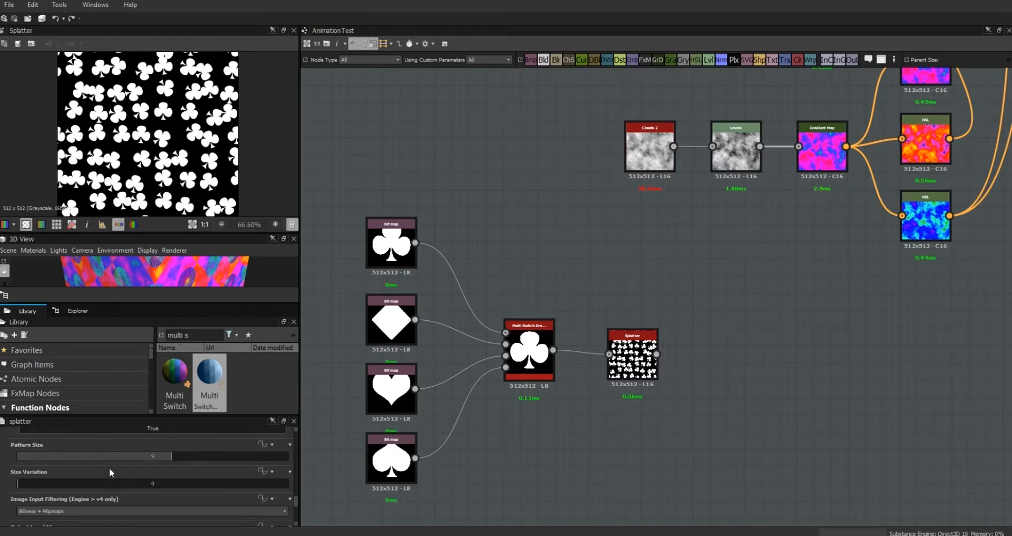
left_click_drag(21, 483, 231, 495)
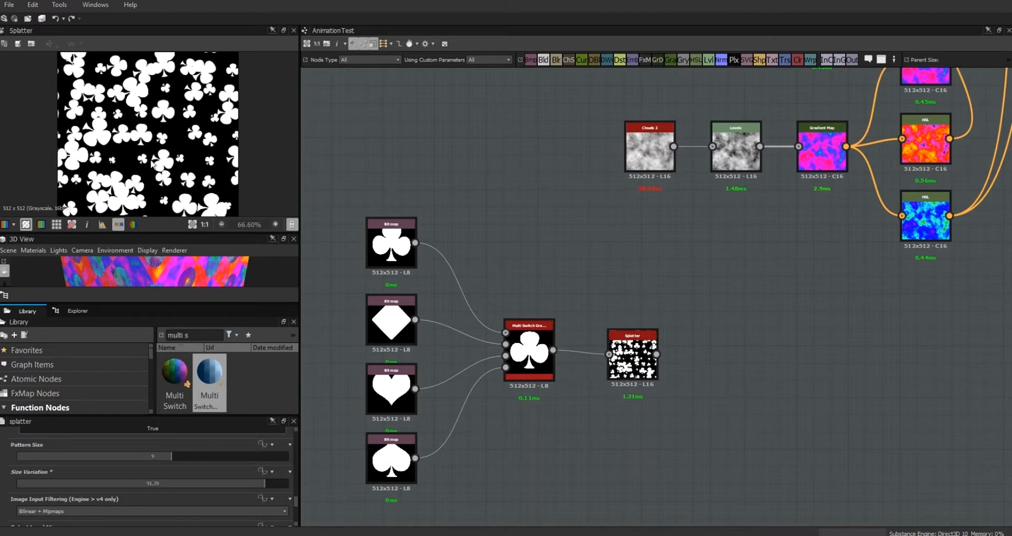
left_click_drag(297, 502, 298, 507)
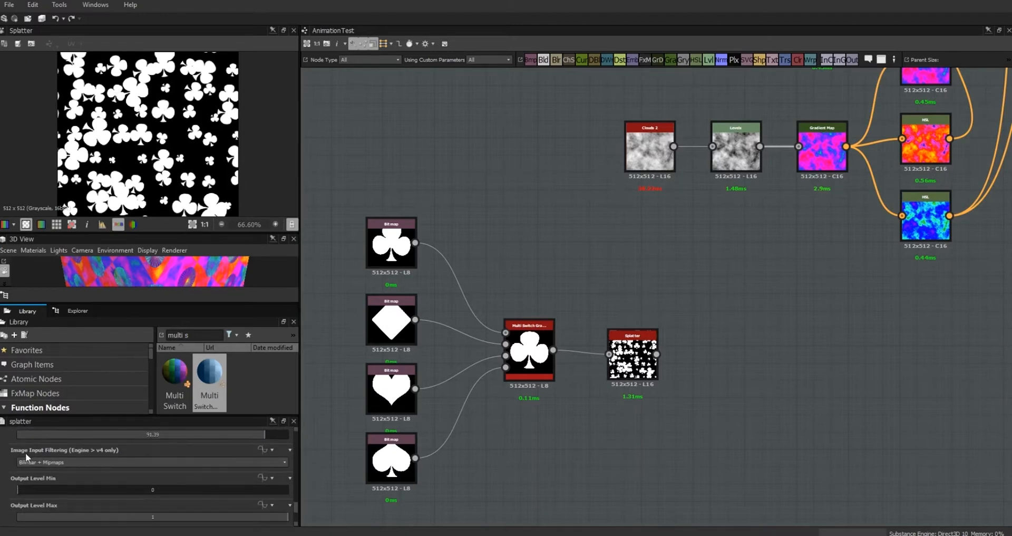
left_click_drag(296, 506, 299, 511)
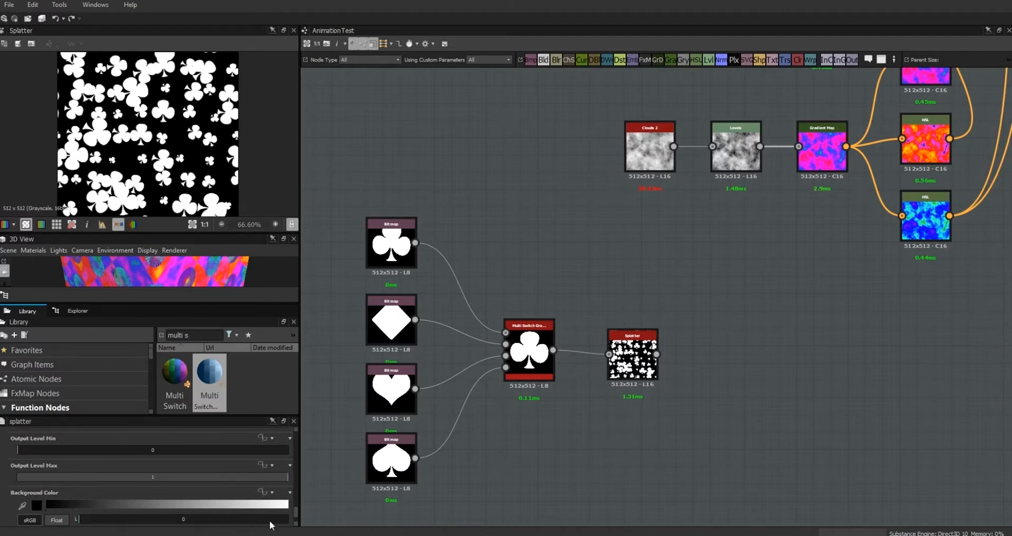
left_click_drag(295, 511, 290, 434)
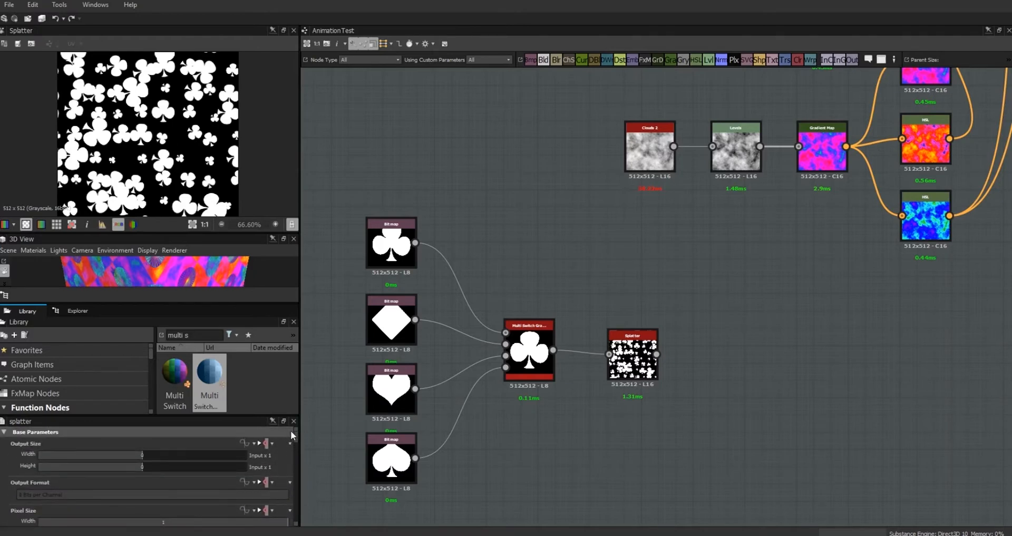
Nudge the Splatter node slightly closer to the Multi Switch Grayscale and make the 2D view slightly taller.
mouse_move(637, 376)
left_mouse_down()
mouse_move(630, 359)
mouse_move(630, 370)
left_mouse_up()
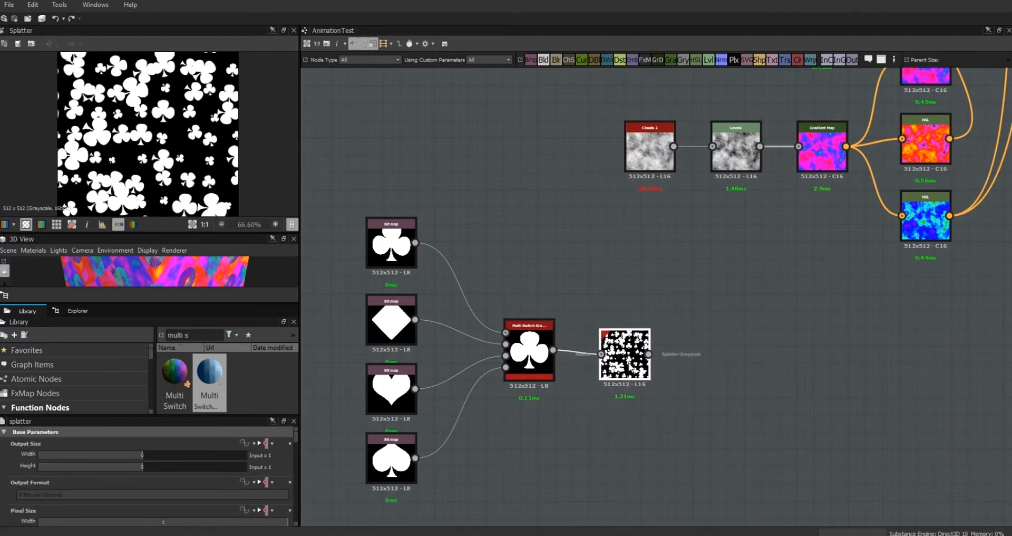
mouse_move(222, 417)
left_mouse_down()
mouse_move(220, 379)
mouse_move(220, 399)
left_mouse_up()
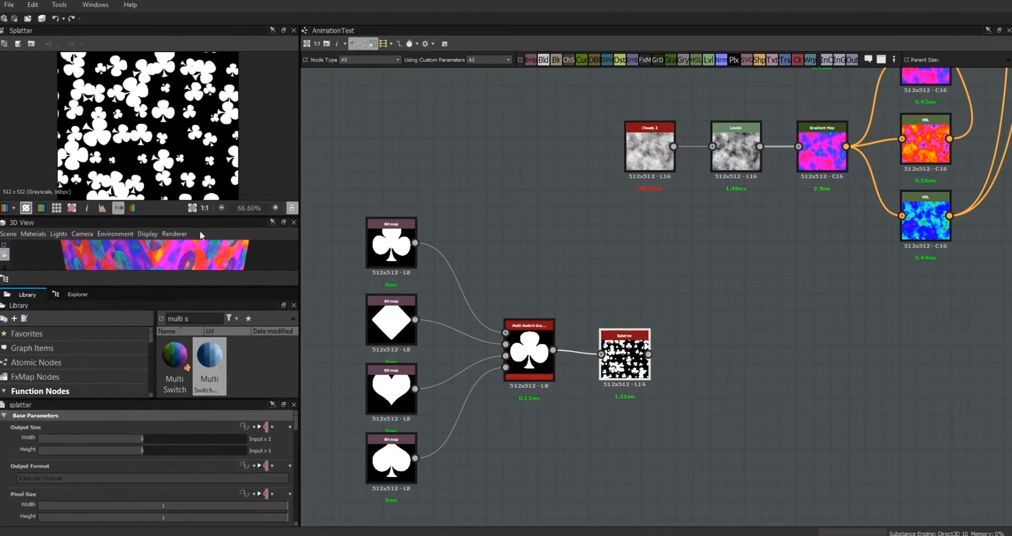
left_click_drag(180, 217, 177, 239)
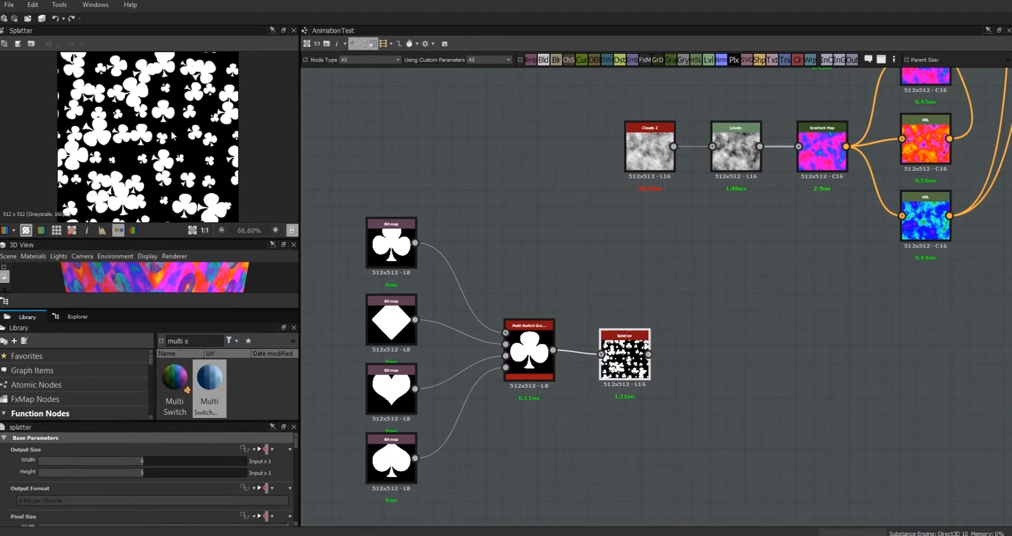
scroll(174, 129, "down", 1)
scroll(680, 233, "down", 2)
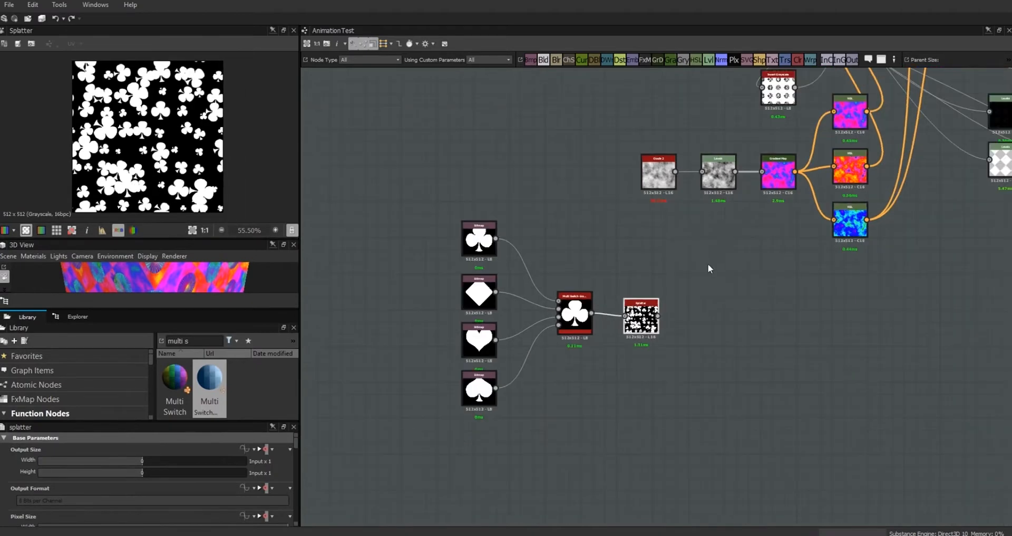
scroll(754, 347, "up", 2)
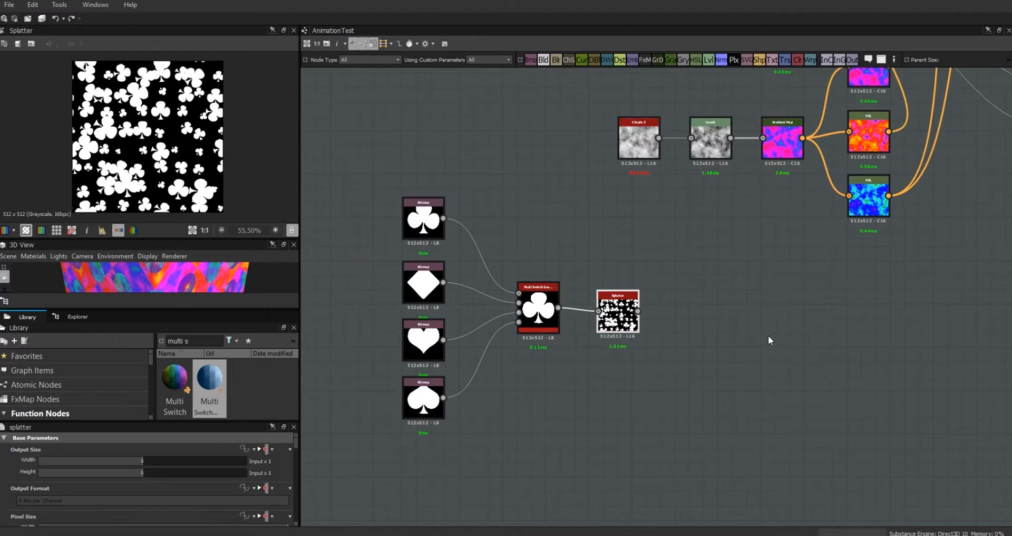
scroll(763, 334, "down", 3)
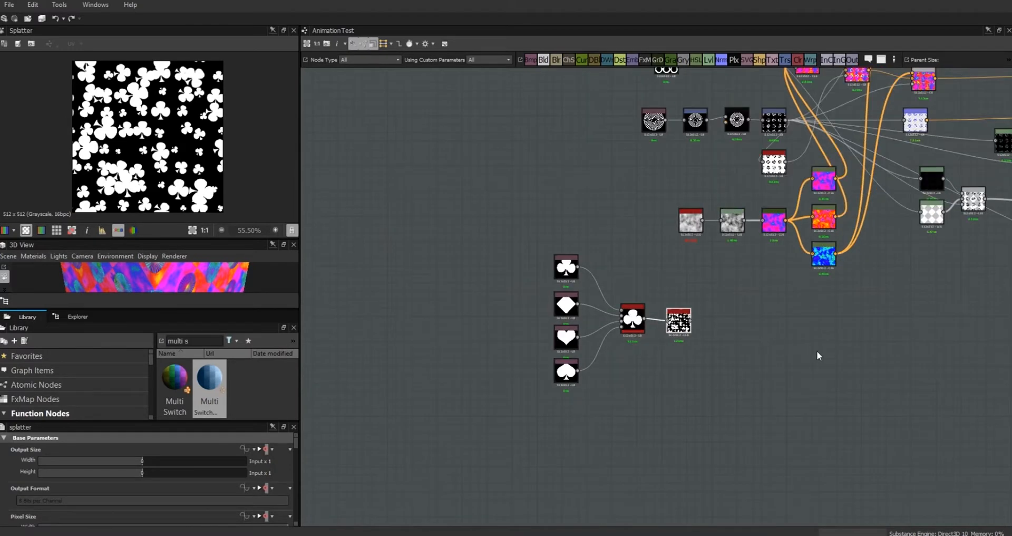
middle_click_drag(823, 354, 652, 452)
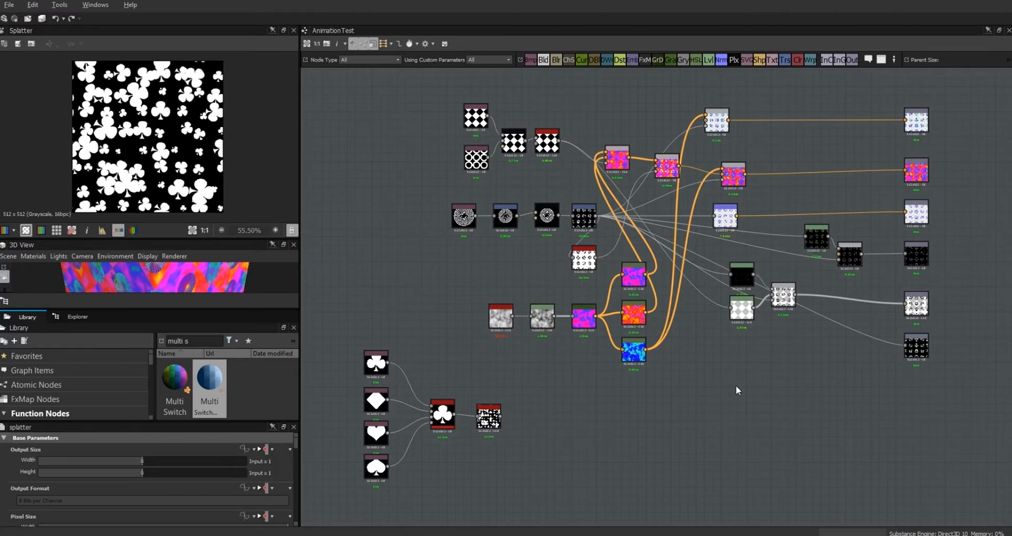
scroll(738, 380, "up", 1)
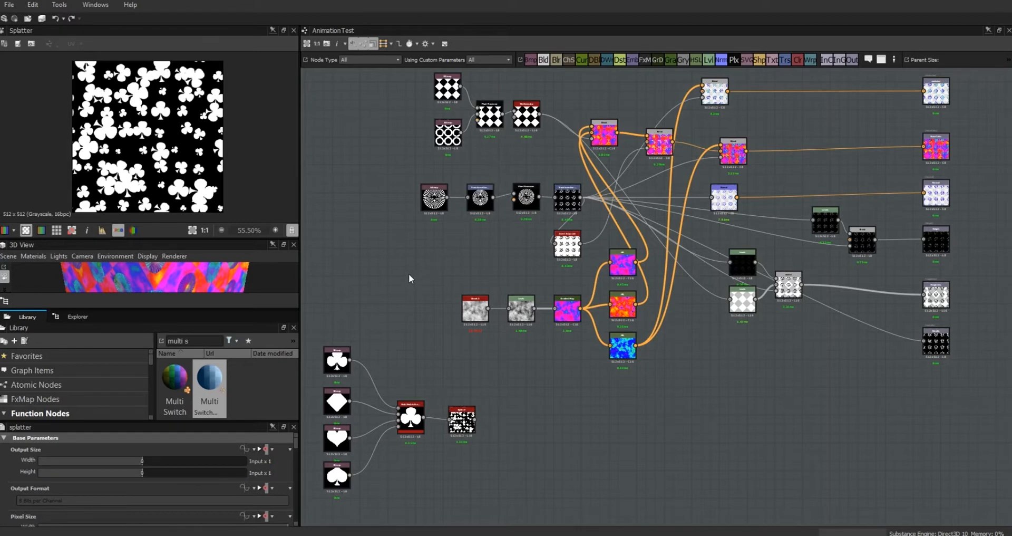
middle_click_drag(407, 272, 442, 203)
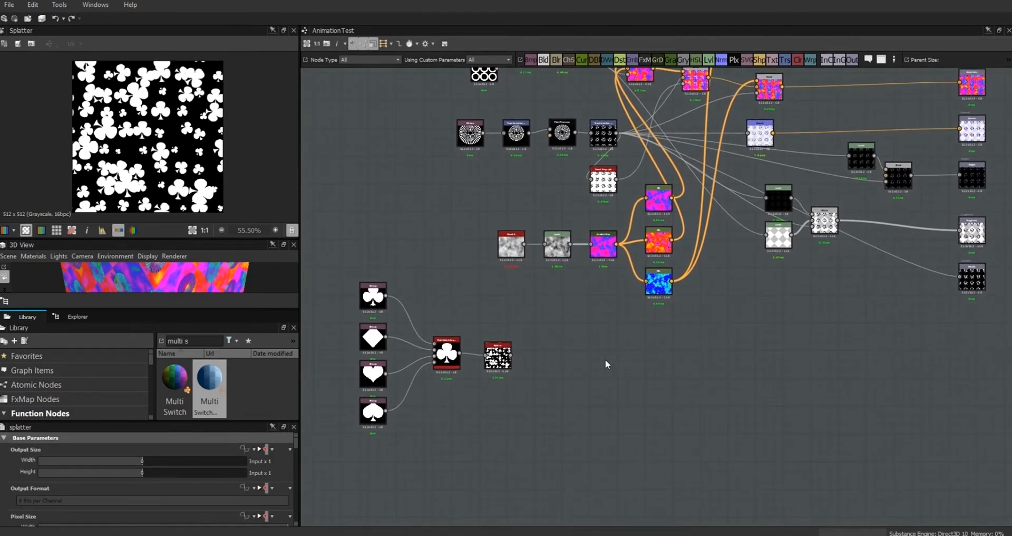
scroll(605, 359, "up", 1)
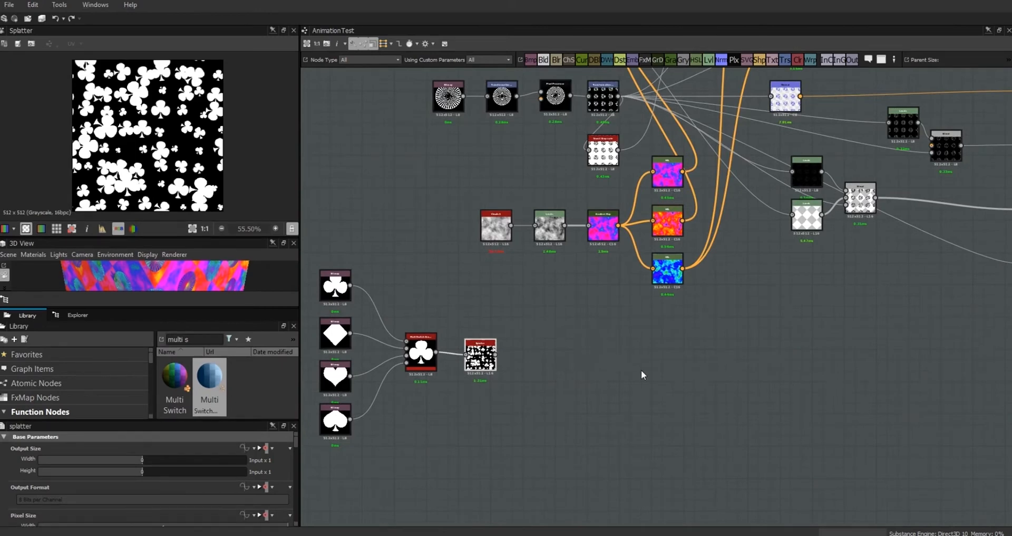
Enlarge the Splatter's parameter area and set its Rotation to about -61 and Rotation Variation to about 178.
left_click(468, 351)
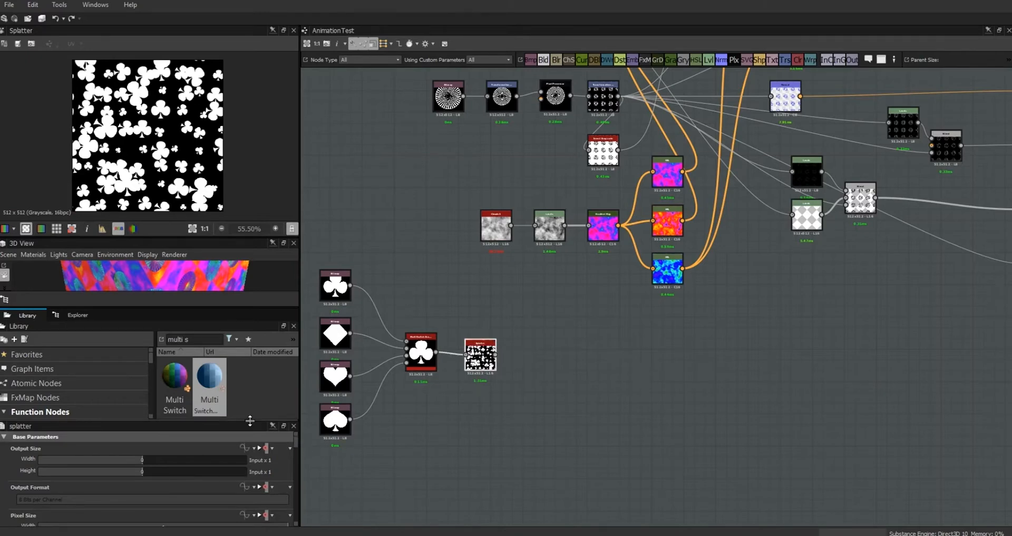
left_click_drag(249, 420, 249, 307)
left_click_drag(297, 358, 298, 406)
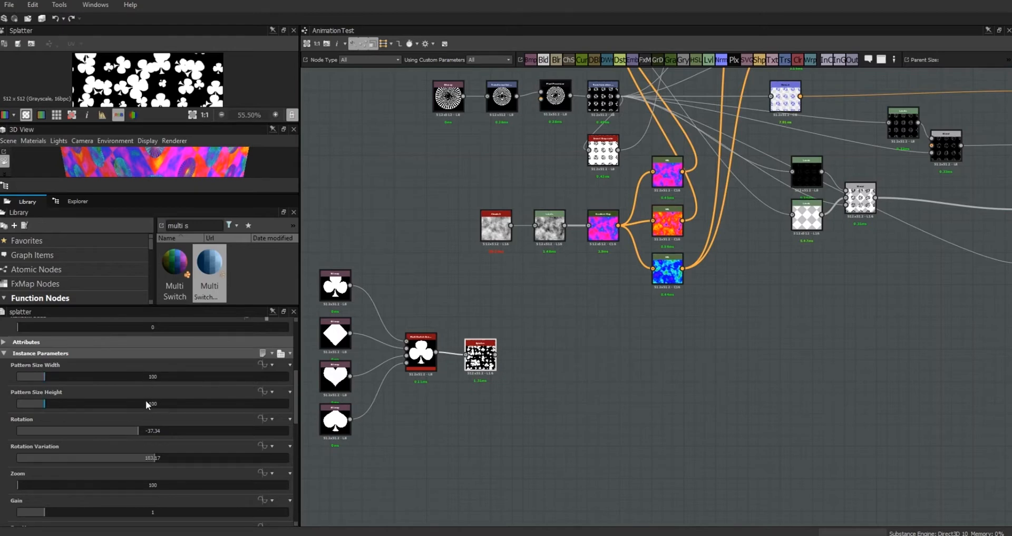
left_click_drag(298, 383, 299, 401)
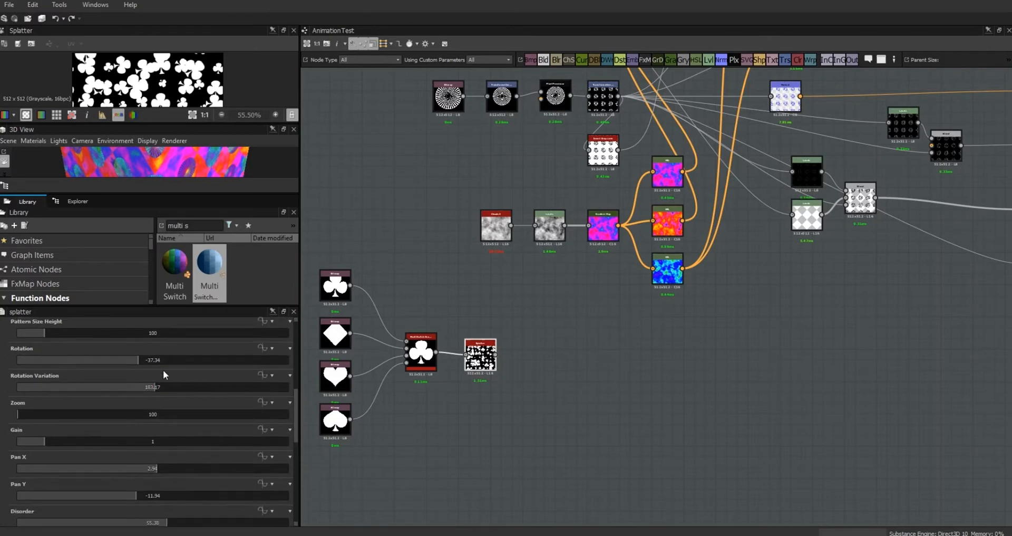
left_click_drag(137, 359, 80, 358)
left_click_drag(160, 124, 165, 167)
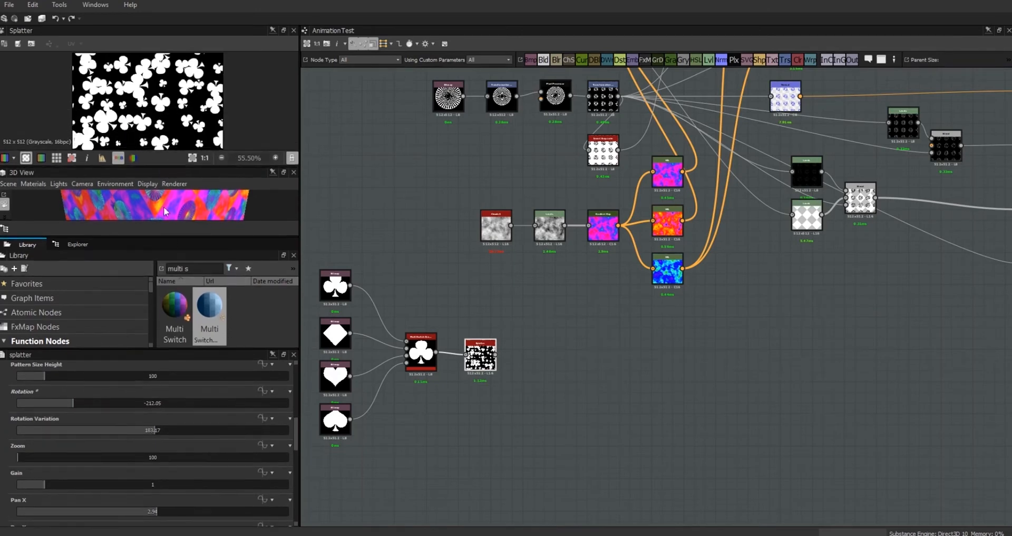
left_click(151, 431)
left_click_drag(72, 402, 137, 412)
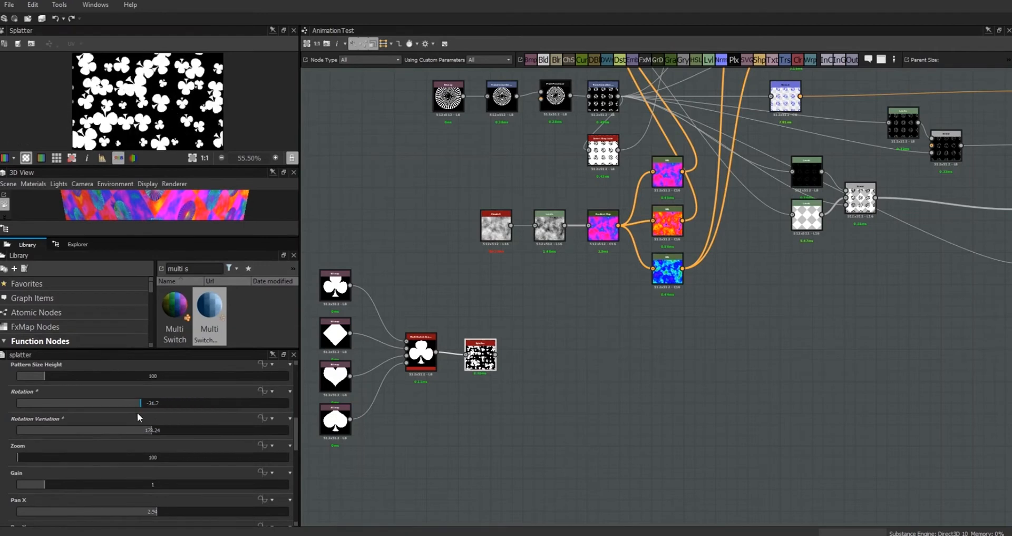
Set the Splatter's Pan X to about 10 and Pan Y to about -14, and review its remaining parameters.
left_click_drag(297, 439, 296, 459)
mouse_move(154, 416)
left_mouse_down()
mouse_move(242, 432)
mouse_move(103, 421)
mouse_move(154, 422)
left_mouse_up()
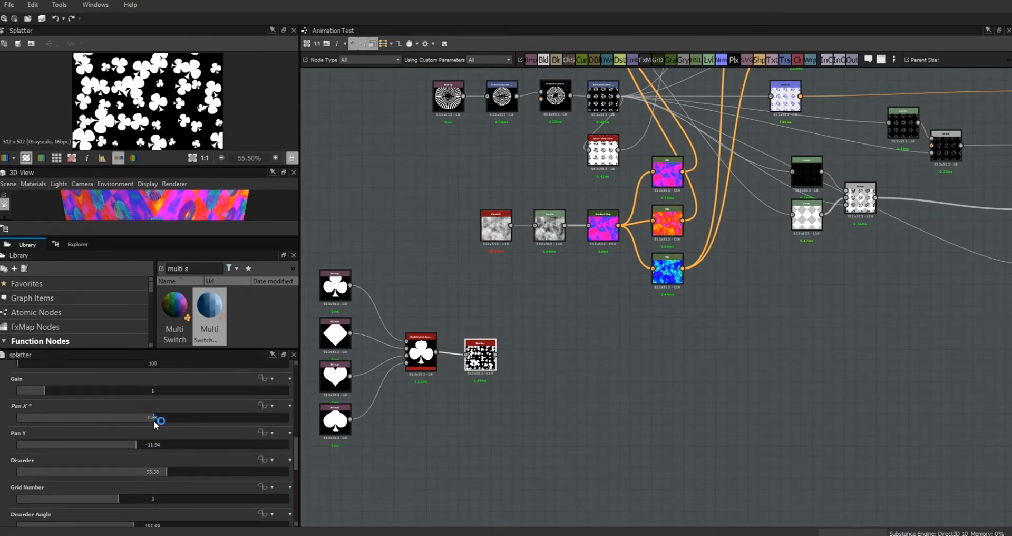
mouse_move(166, 422)
left_mouse_down()
mouse_move(131, 424)
mouse_move(174, 422)
left_mouse_up()
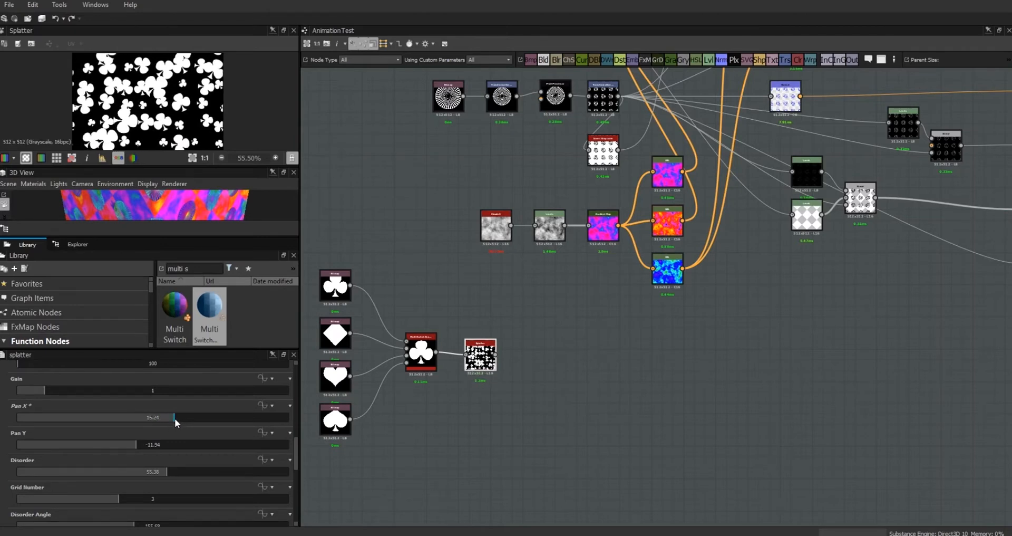
mouse_move(174, 417)
left_mouse_down()
mouse_move(119, 419)
mouse_move(174, 420)
left_mouse_up()
left_click_drag(130, 444, 141, 443)
mouse_move(172, 415)
left_mouse_down()
mouse_move(153, 415)
mouse_move(167, 418)
left_mouse_up()
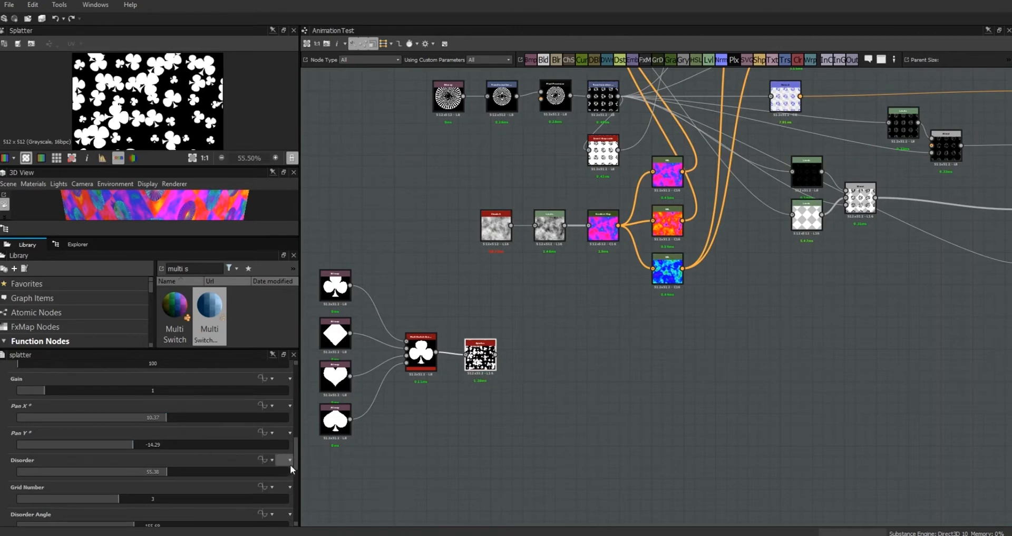
left_click_drag(297, 454, 297, 478)
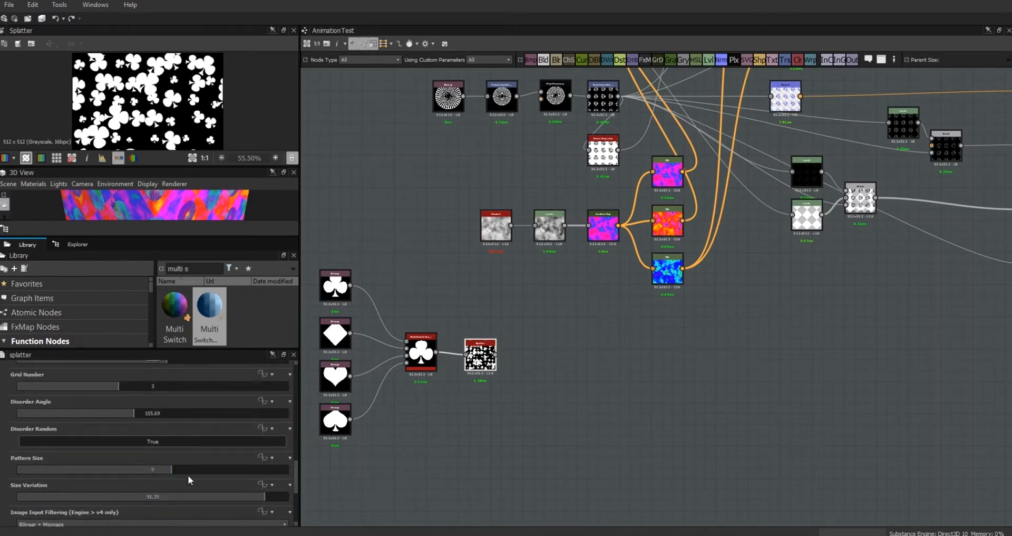
left_click_drag(296, 475, 297, 432)
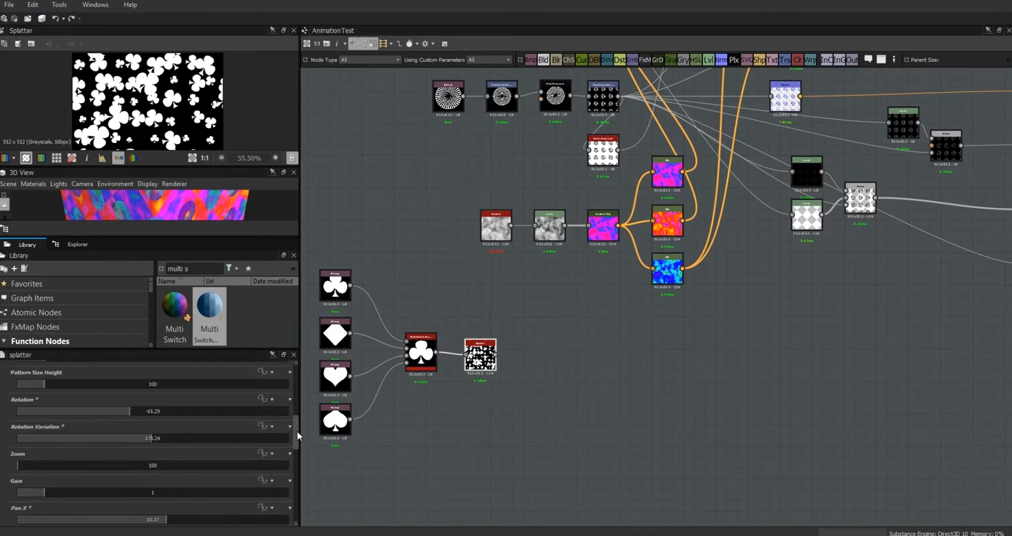
Add a Float1 slider input parameter to the AnimationTest graph with identifier and label panSpeed.
left_click(349, 181)
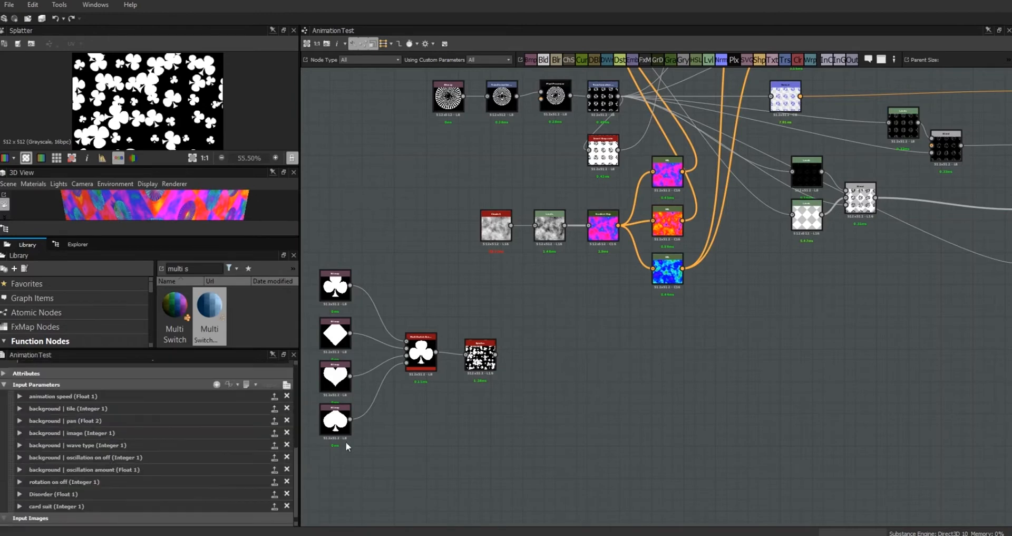
left_click_drag(295, 466, 296, 461)
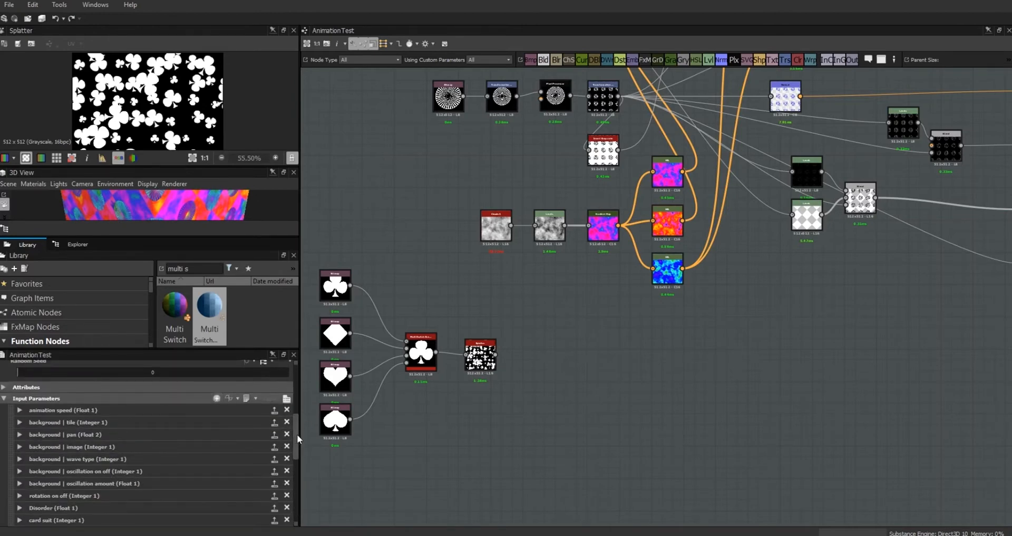
left_click_drag(296, 434, 296, 459)
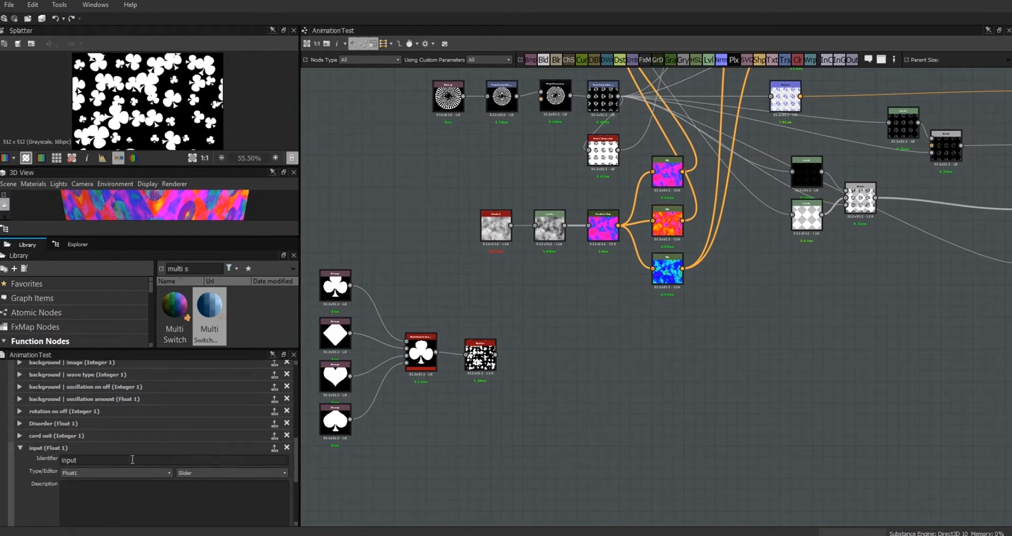
left_click_drag(102, 459, 60, 460)
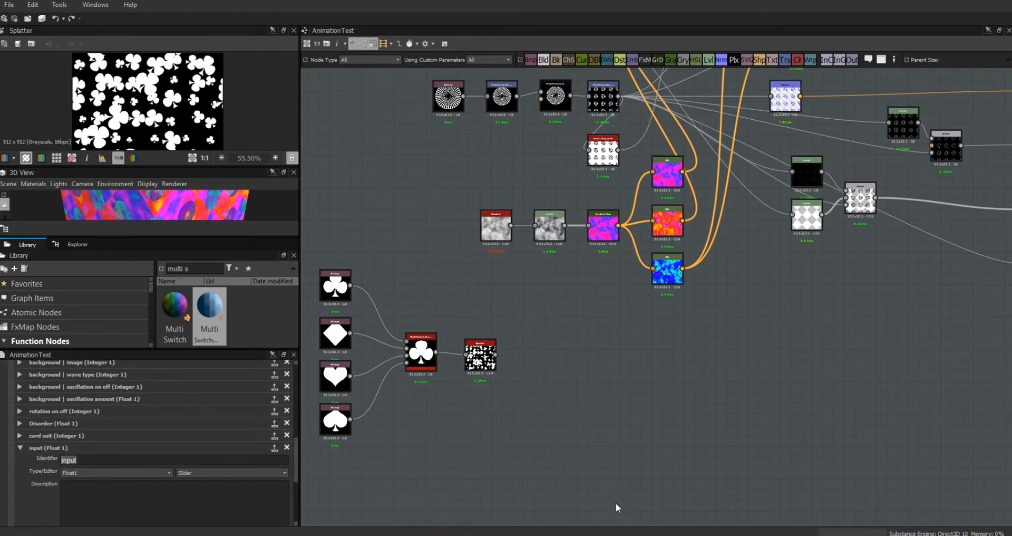
type("panSpeed")
left_click_drag(295, 442, 295, 462)
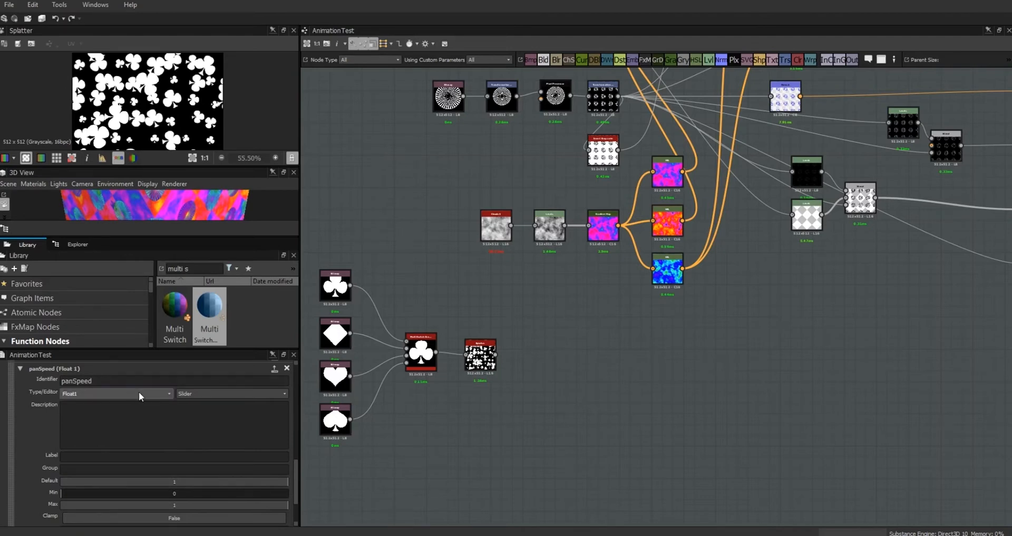
left_click(127, 456)
type("panSpeed")
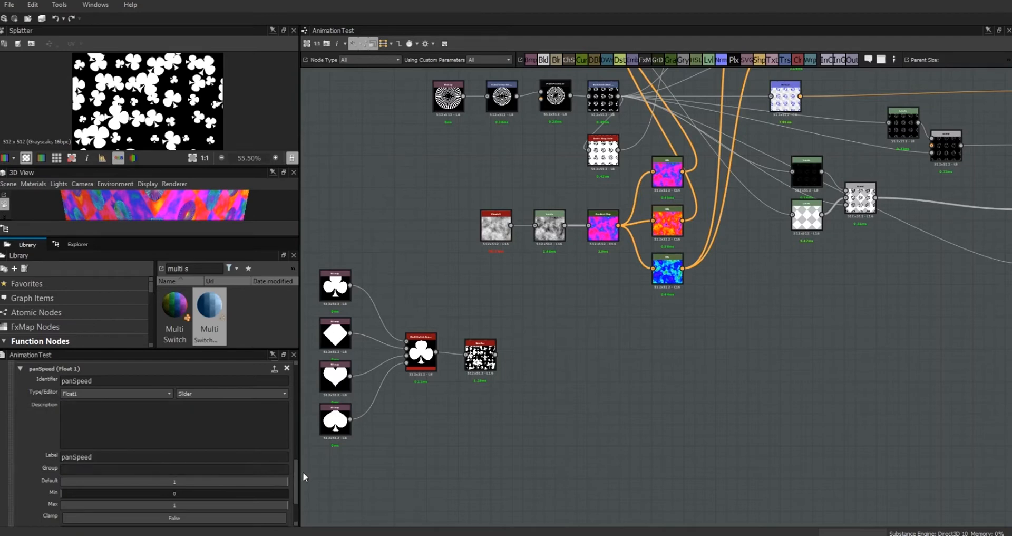
Assign the graph's card suit input parameter to the group cards.
scroll(295, 478, "up", 3)
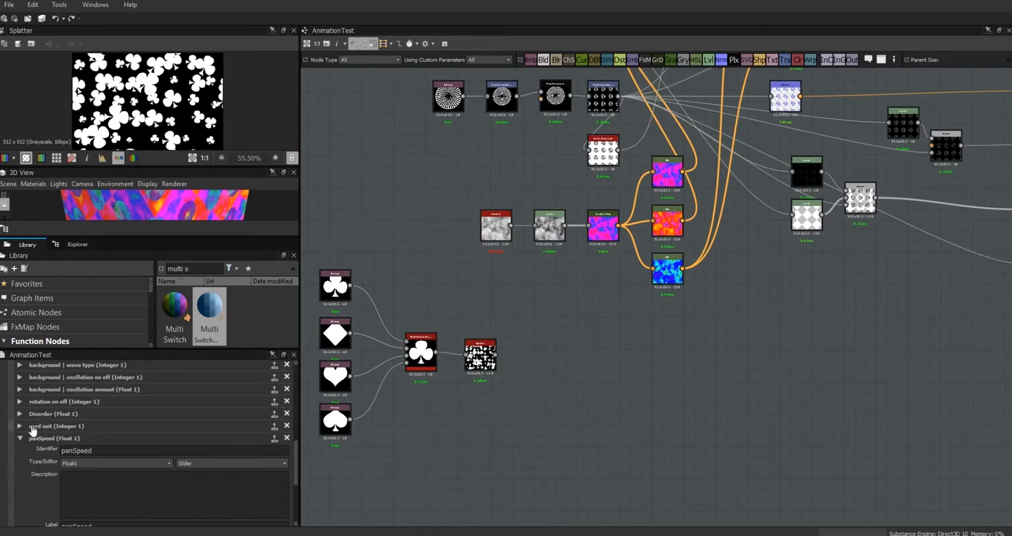
left_click(21, 425)
scroll(293, 444, "down", 5)
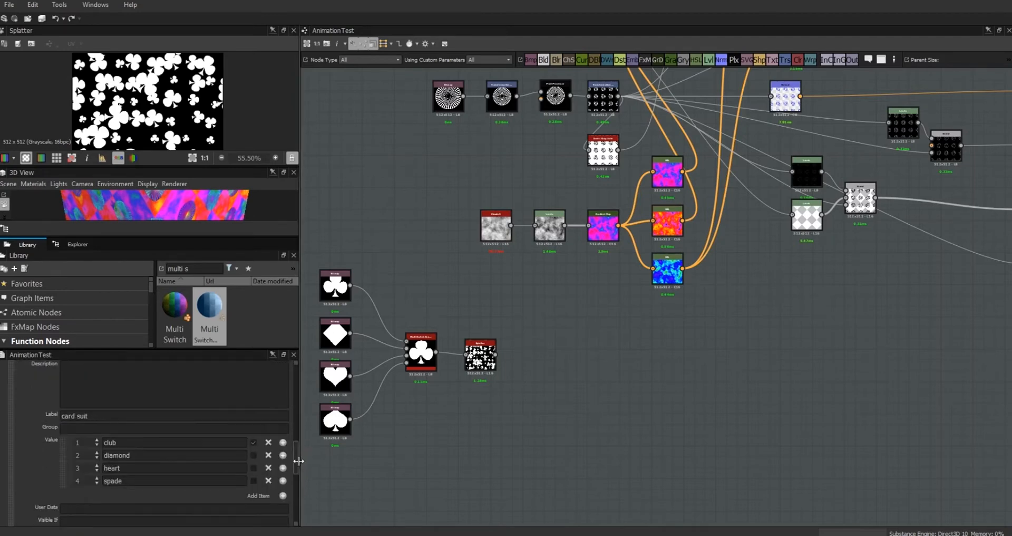
left_click(71, 428)
type("cards")
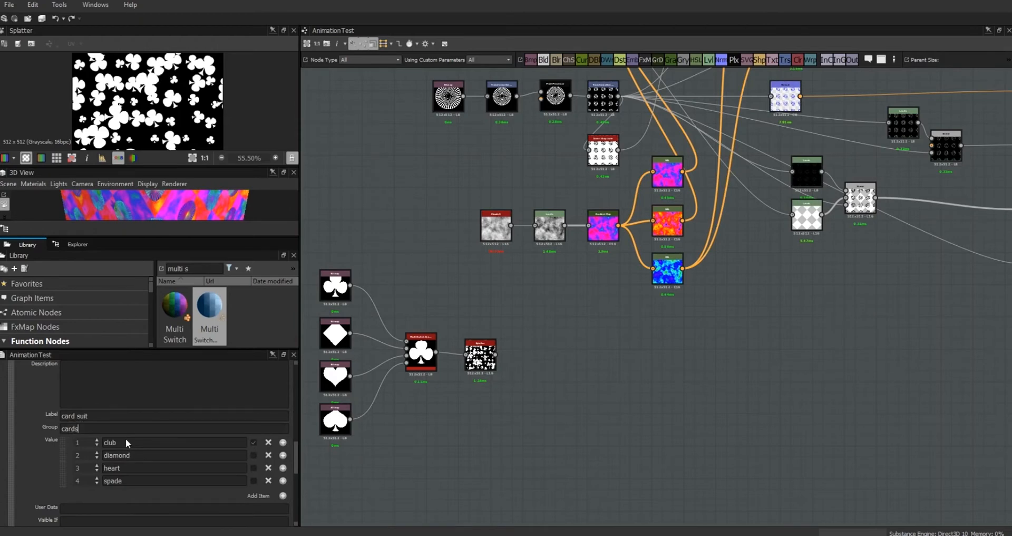
key("Return")
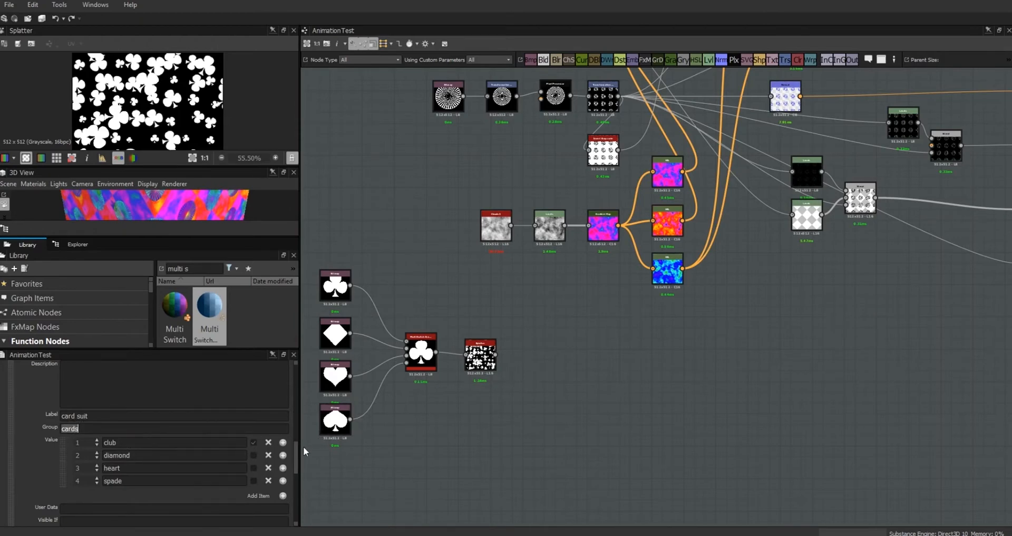
Put the panSpeed input in the cards group and set its default to 0.4 and minimum to -1.
left_click_drag(295, 453, 293, 505)
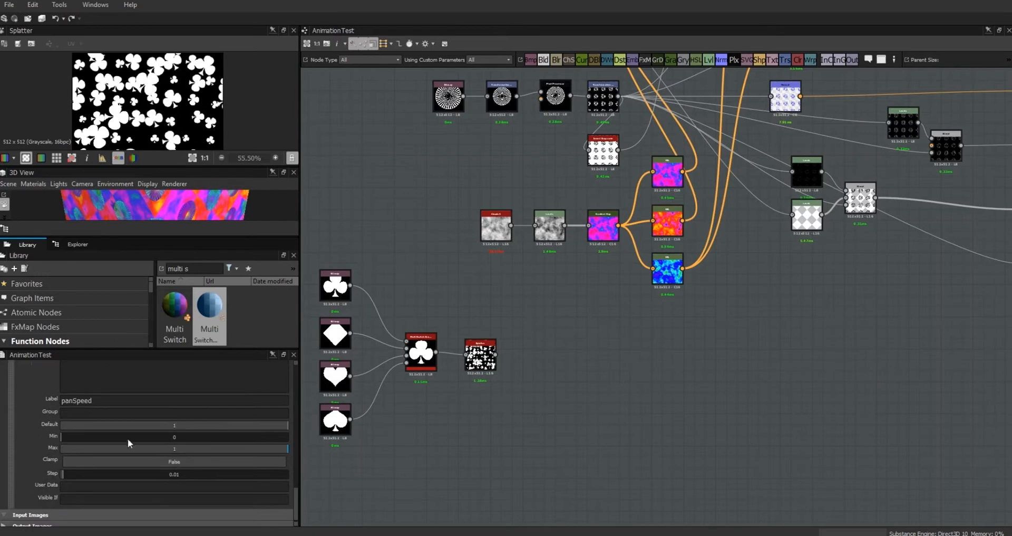
left_click(87, 411)
type("cards")
double_click(175, 425)
type(".4")
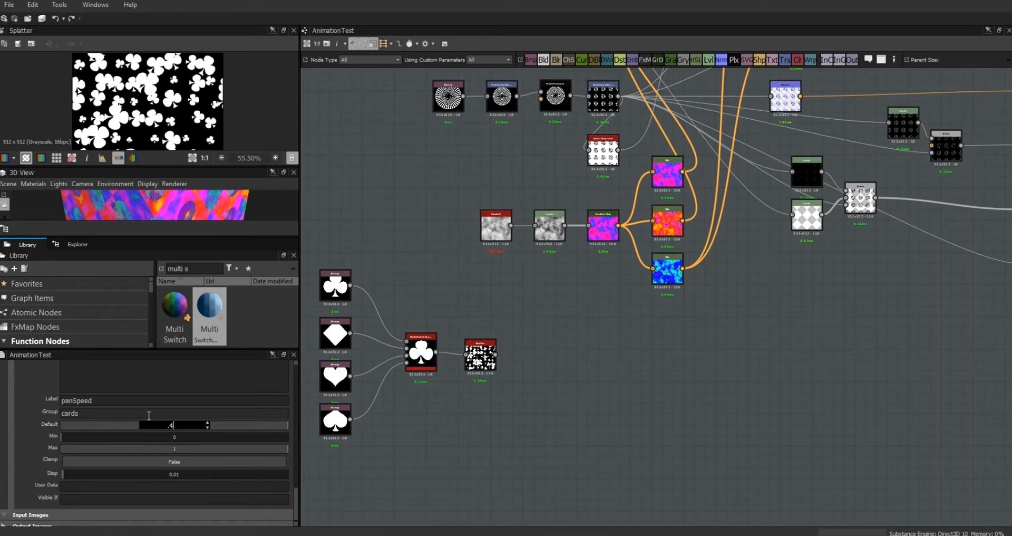
double_click(174, 439)
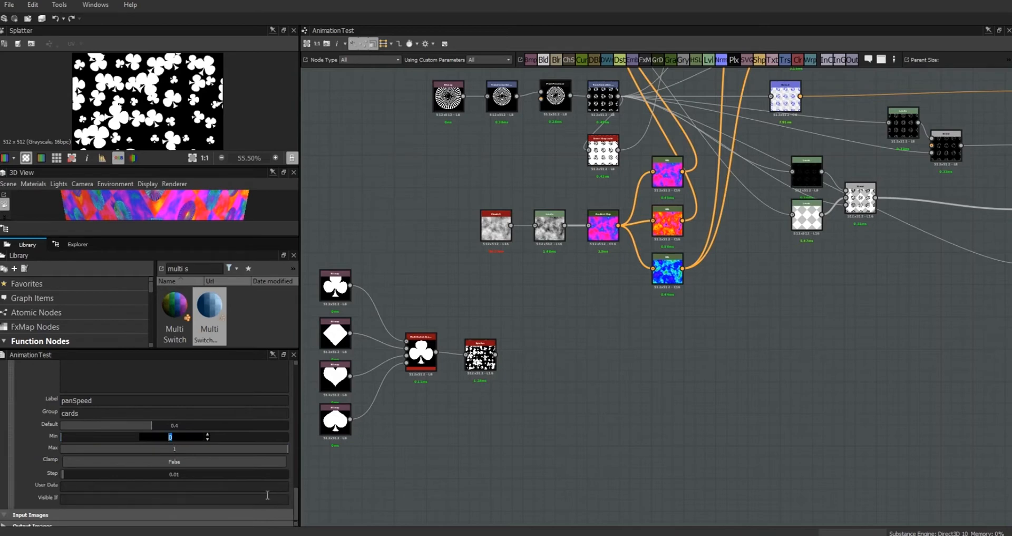
type("-1")
key("Return")
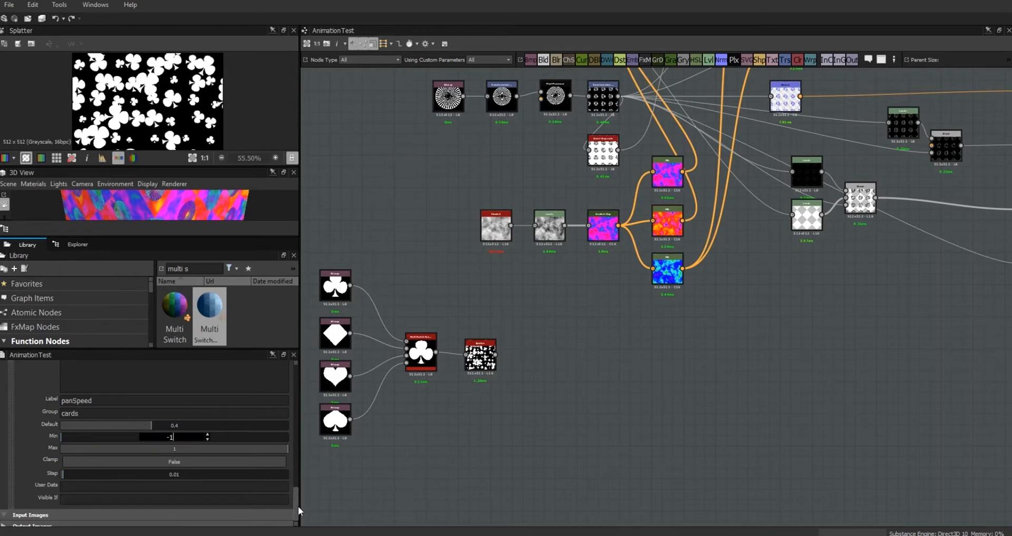
Set the minimum of the background pan input parameter to -1.
left_click_drag(299, 505, 301, 423)
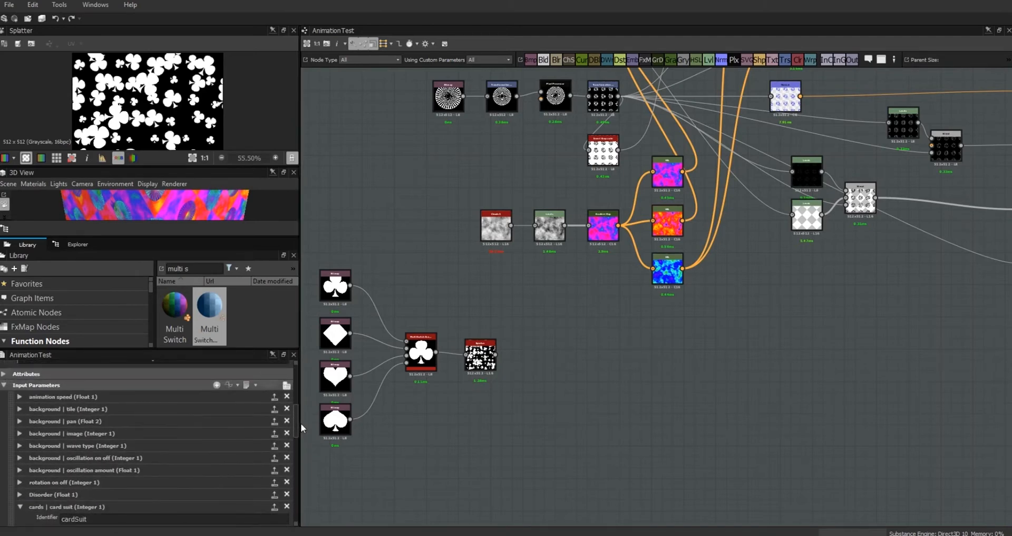
left_click(20, 421)
left_click_drag(296, 407, 298, 431)
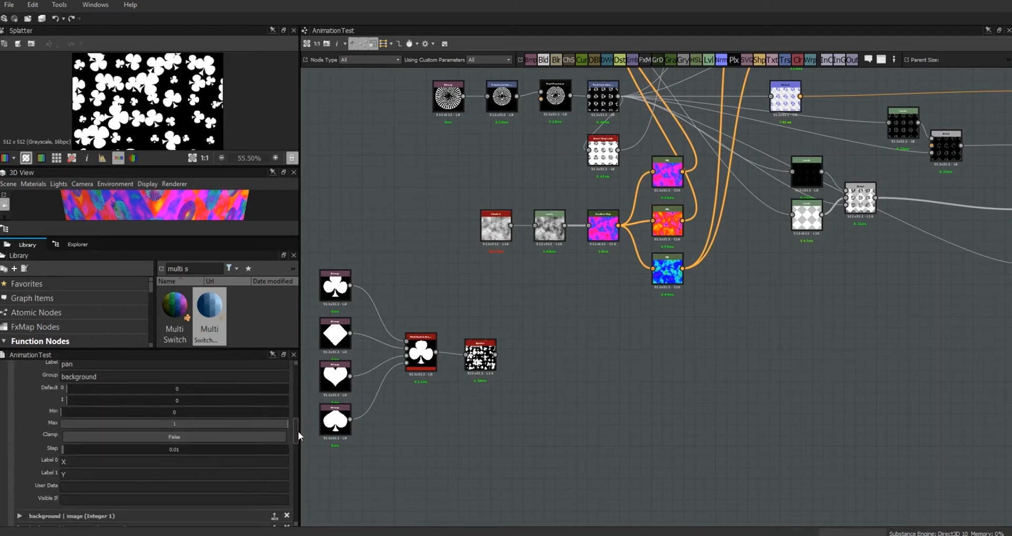
double_click(176, 412)
type("-1")
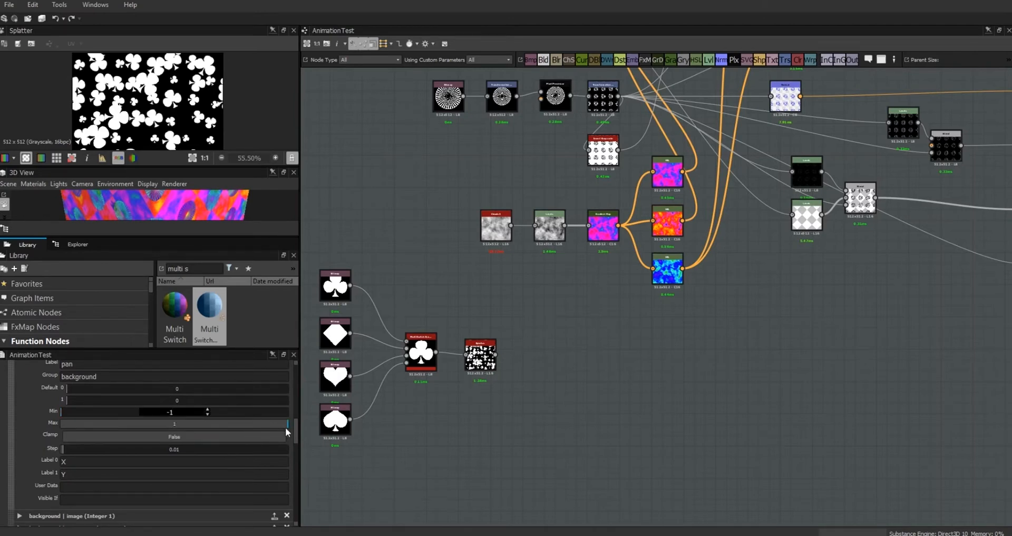
key("Return")
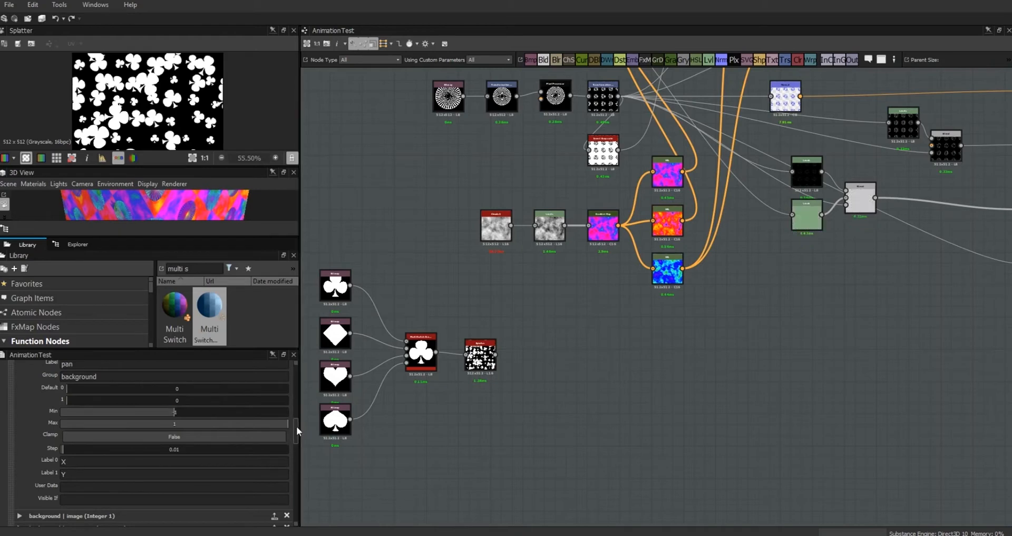
Collapse the panSpeed and card suit entries in the graph's input parameters.
left_click_drag(297, 426, 297, 485)
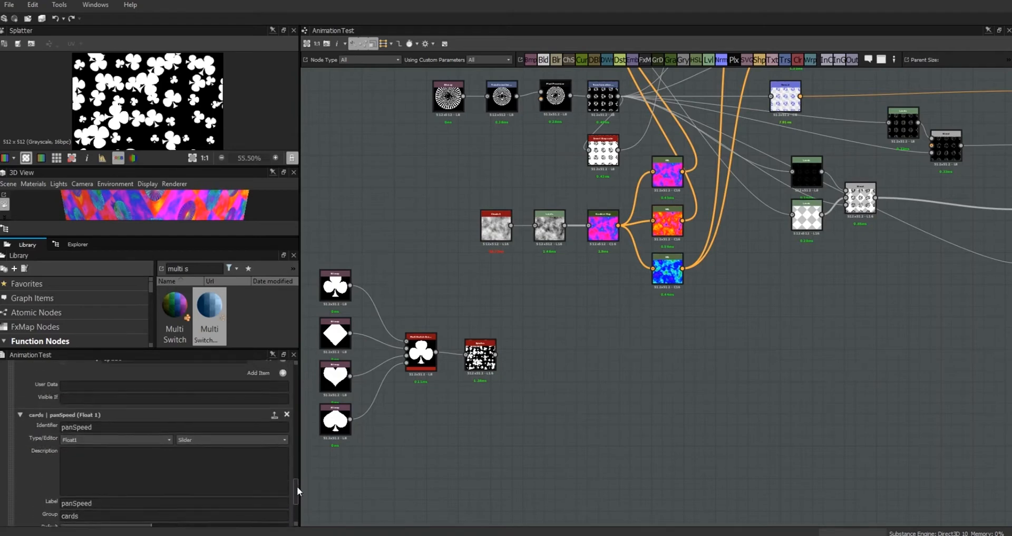
left_click(18, 421)
left_click_drag(296, 502, 304, 469)
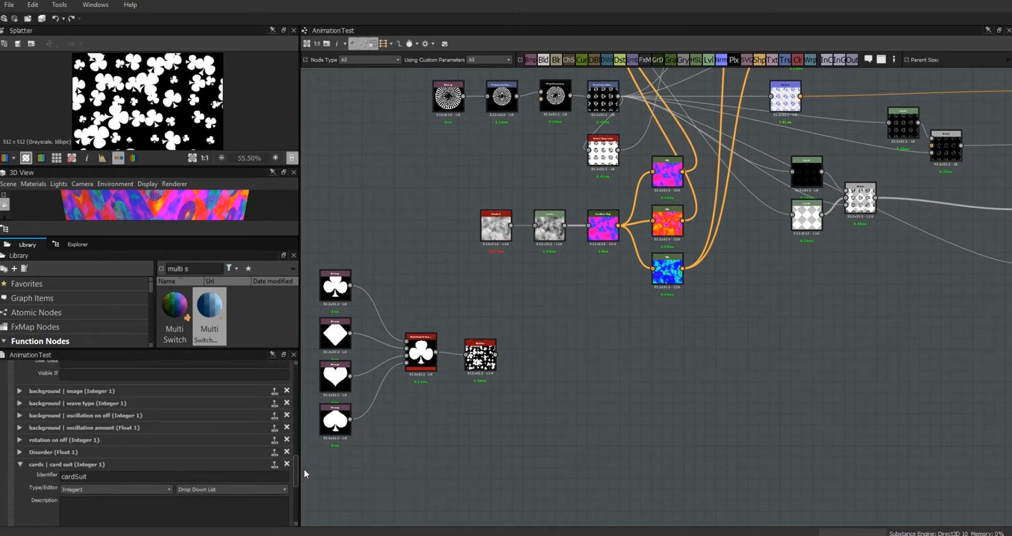
left_click(21, 464)
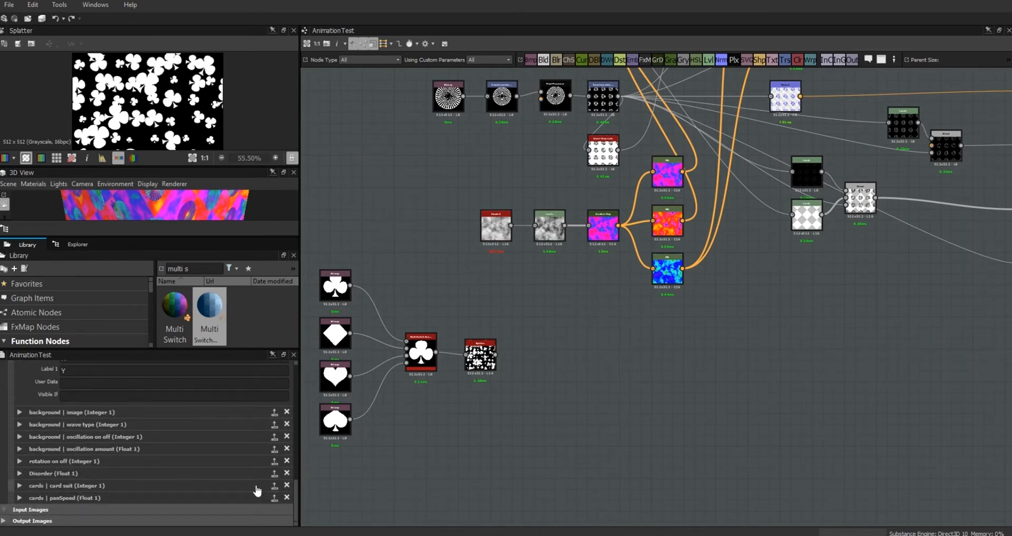
Add a Float1 slider input parameter with identifier pattRot and label rotation in the group cards.
mouse_move(297, 484)
left_mouse_down()
mouse_move(299, 435)
mouse_move(296, 477)
left_mouse_up()
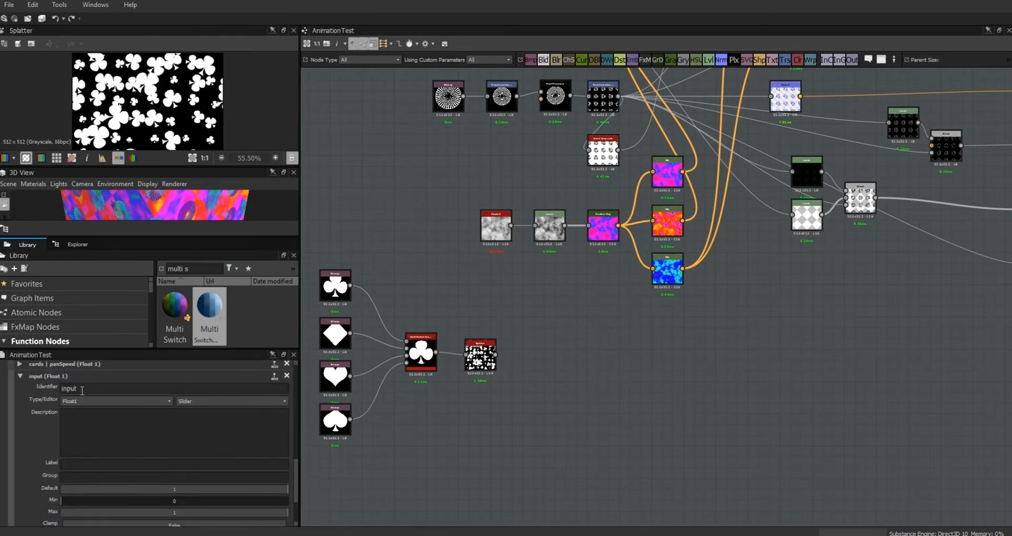
type("pattRot")
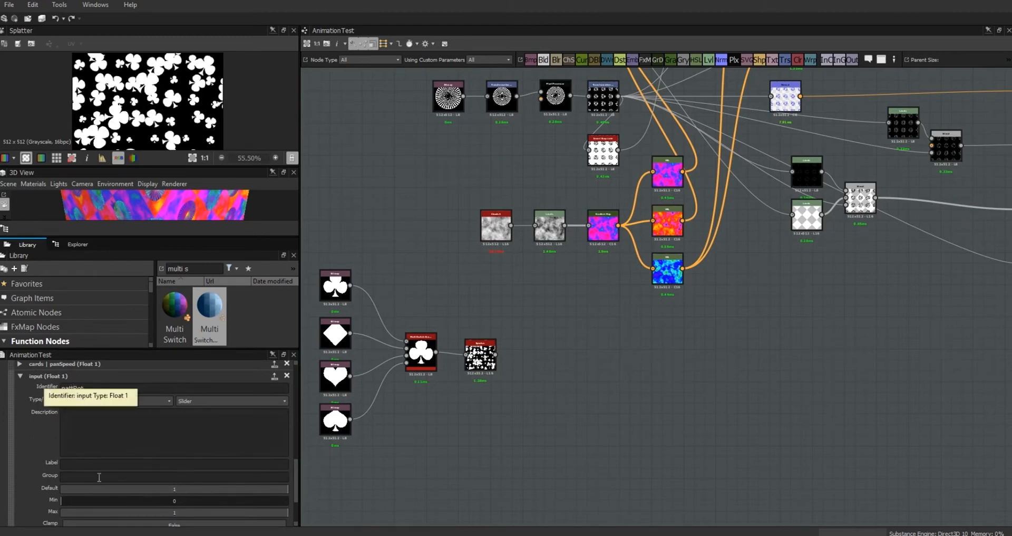
left_click(117, 463)
type("rotation")
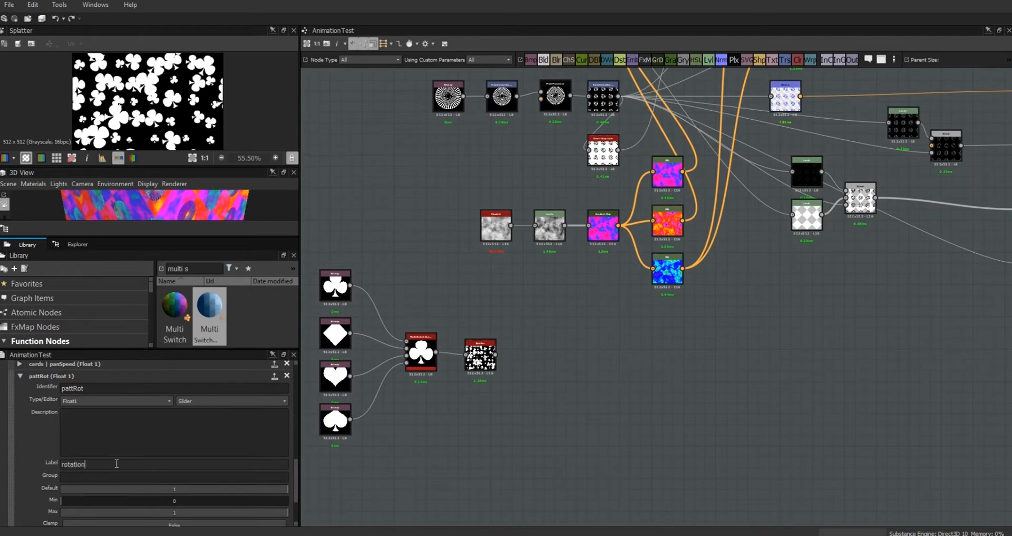
left_click(166, 475)
type("cards")
Set the rotation input's maximum to 2 and default to 0, and collapse its entry.
left_click_drag(298, 466, 293, 485)
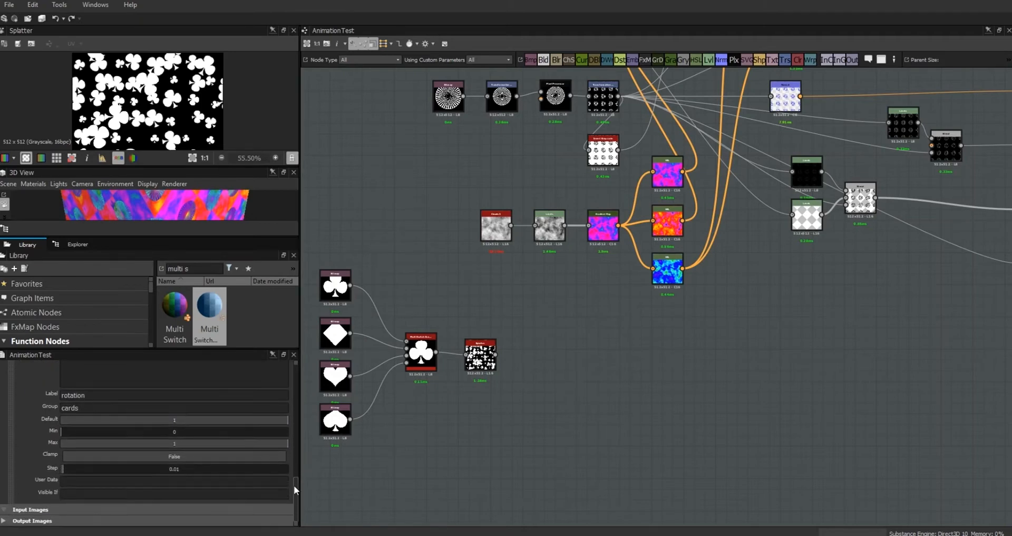
double_click(174, 444)
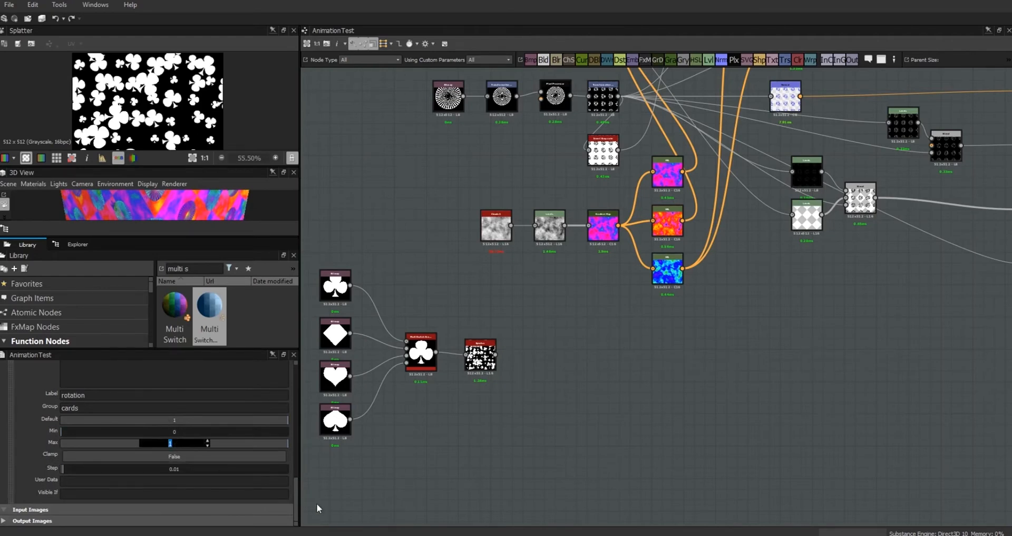
type("2")
double_click(189, 420)
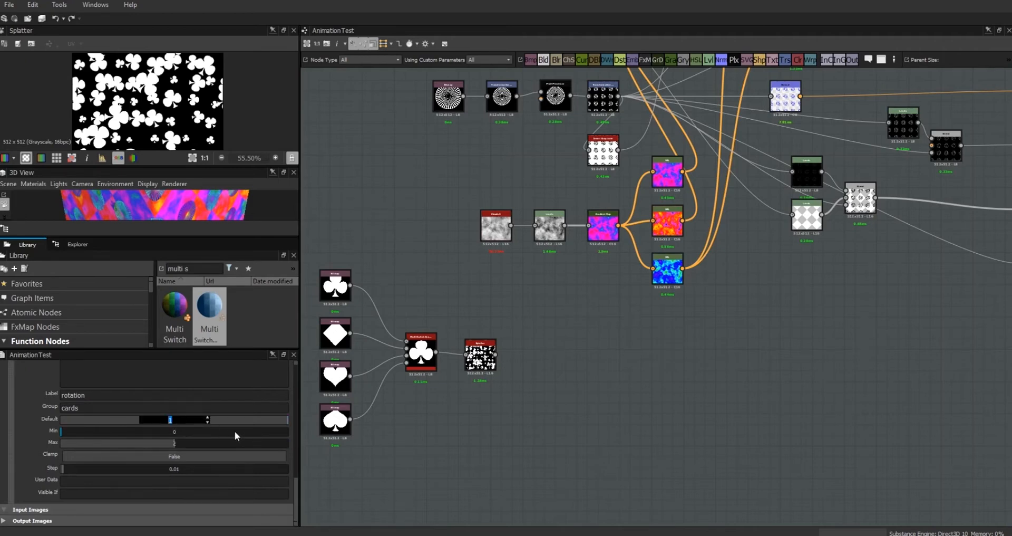
type("0")
left_click(333, 506)
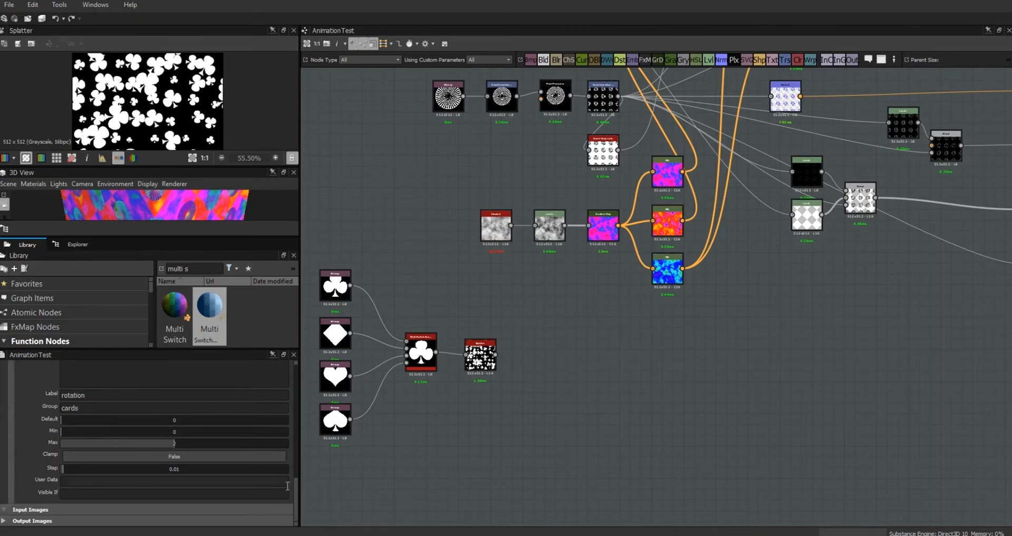
scroll(296, 505, "up", 3)
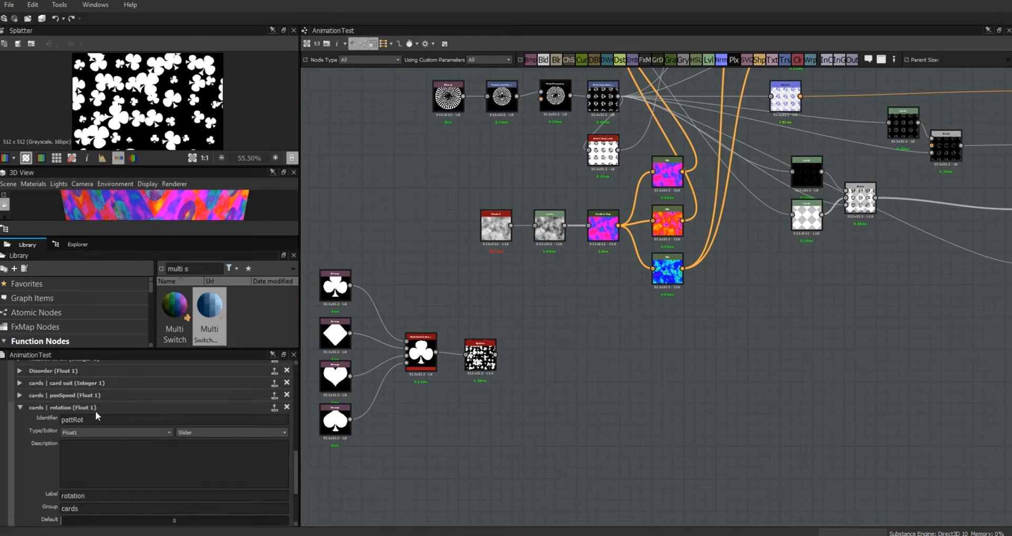
left_click(19, 407)
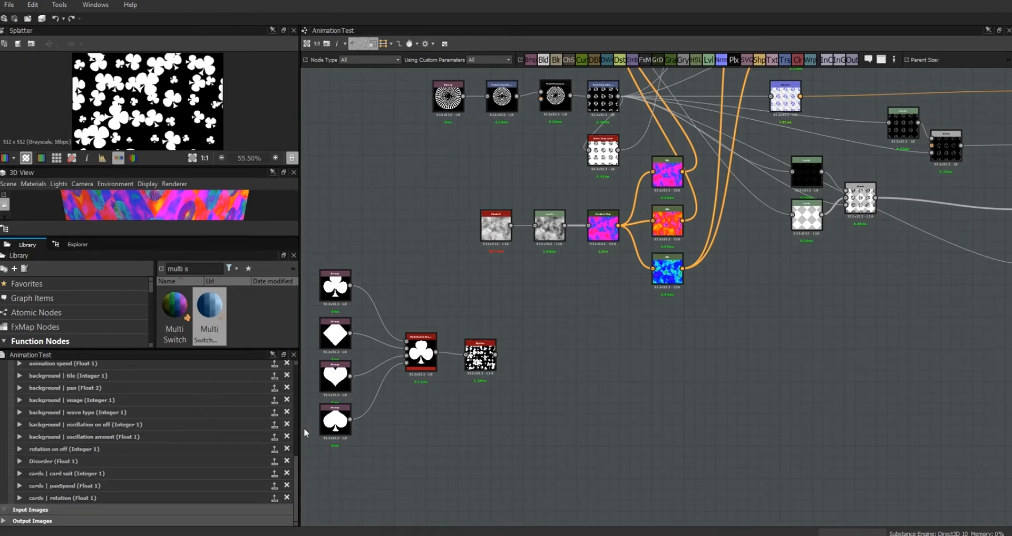
Add a Float1 slider input parameter with identifier pattSize and label size in the group cards.
scroll(295, 483, "up", 5)
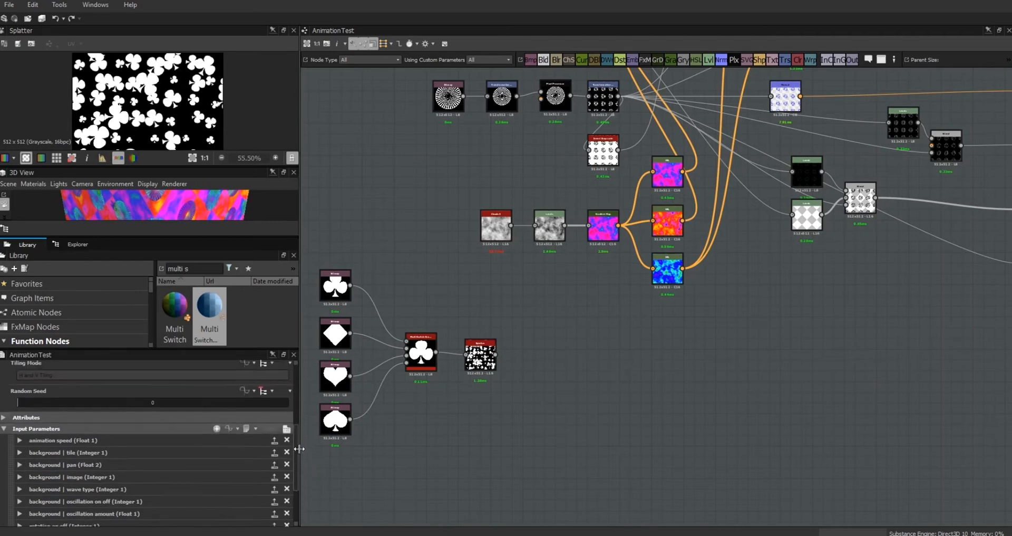
scroll(292, 443, "down", 5)
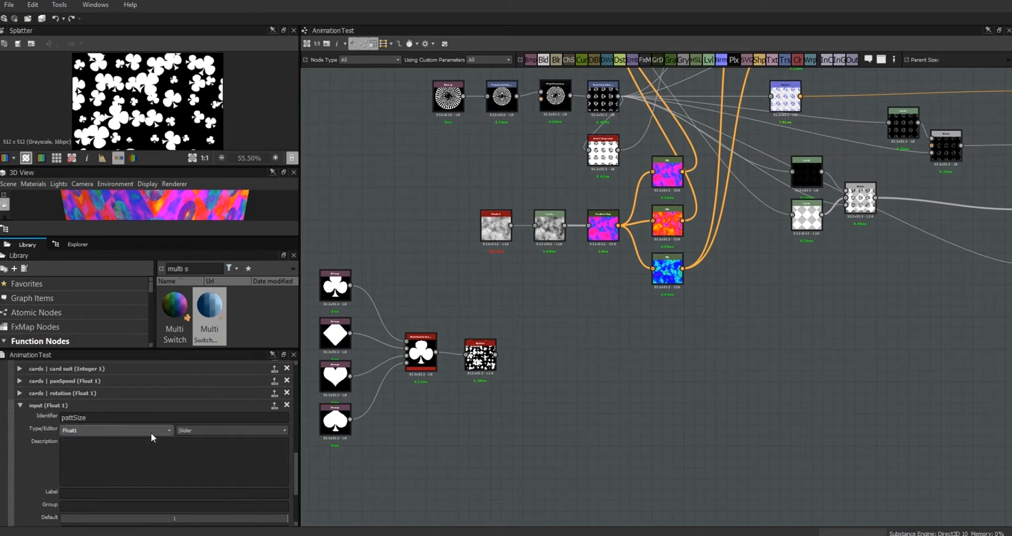
left_click_drag(297, 463, 296, 480)
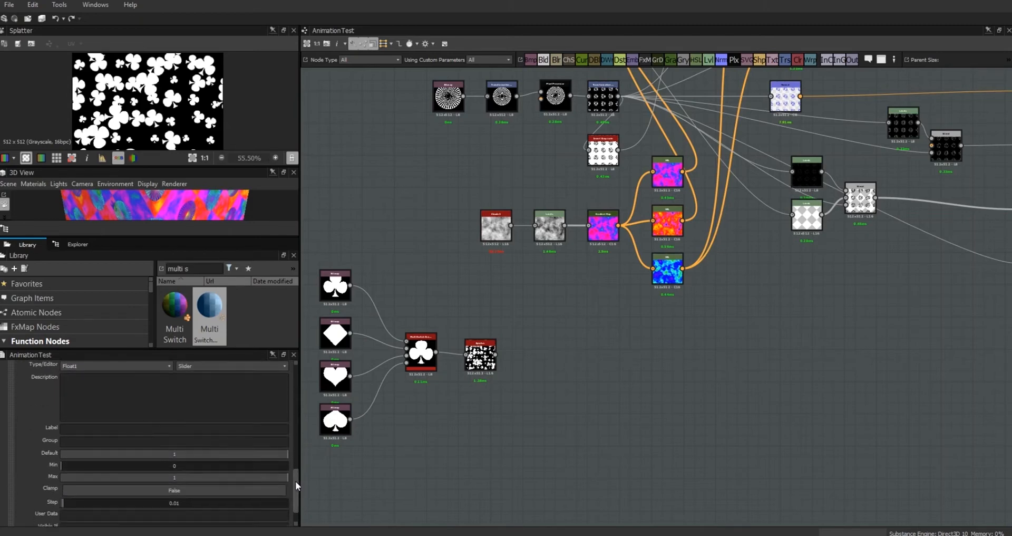
left_click(141, 431)
type("size")
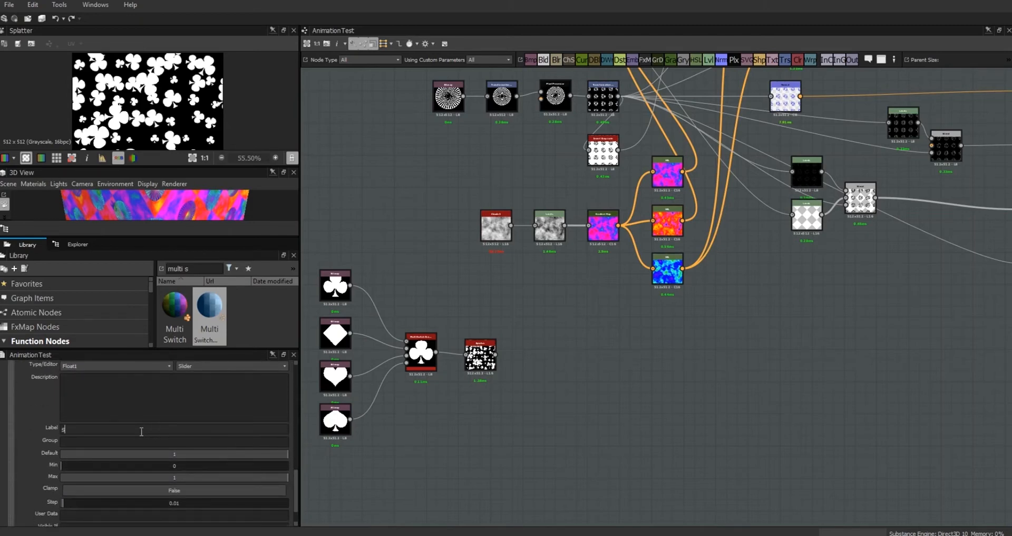
left_click(116, 442)
type("cards")
Set the size input's maximum to 10 and collapse its entry.
double_click(174, 477)
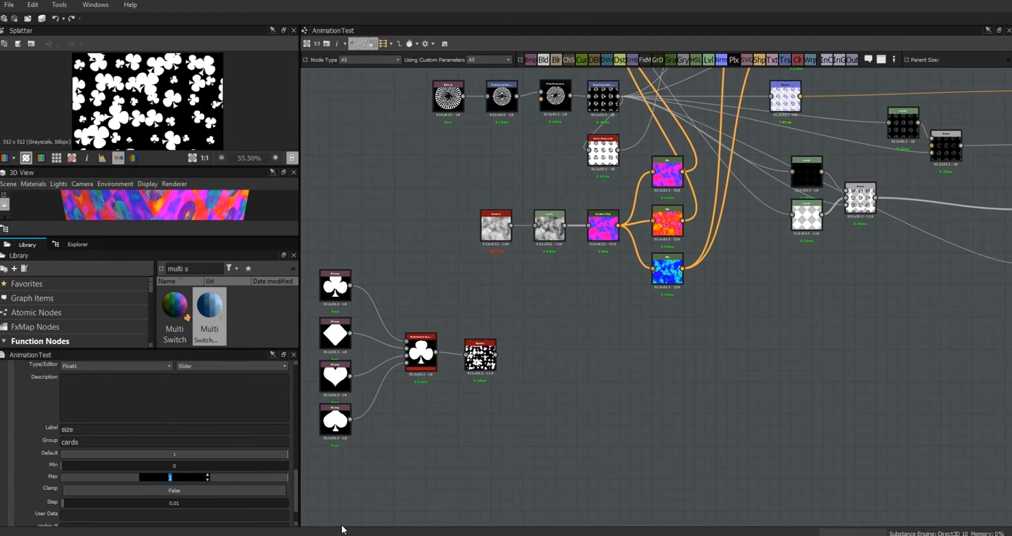
type("10")
left_click(297, 499)
left_click_drag(296, 500, 293, 480)
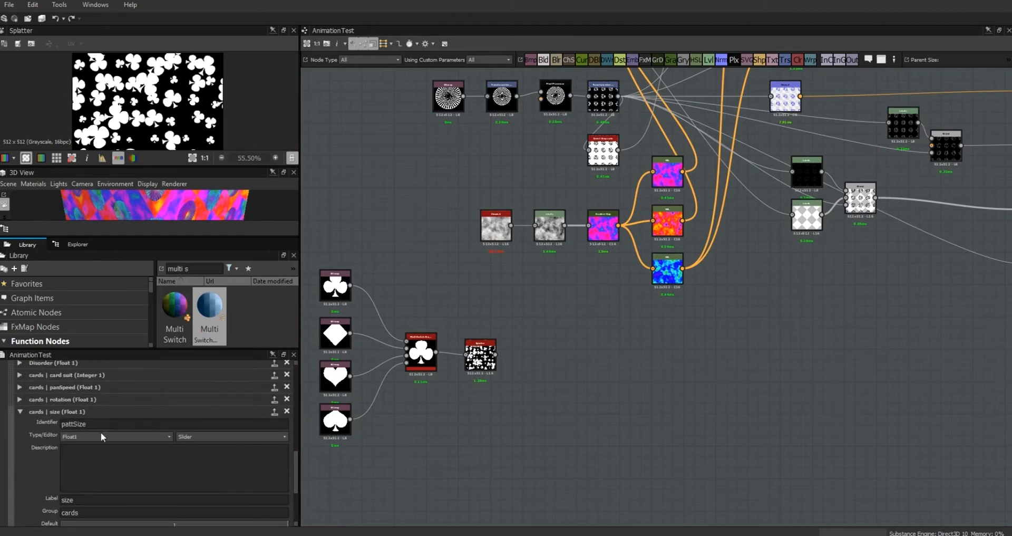
left_click(19, 411)
Assign an empty function to the splatter node's Pattern Size Width and open that function for editing.
left_click(482, 356)
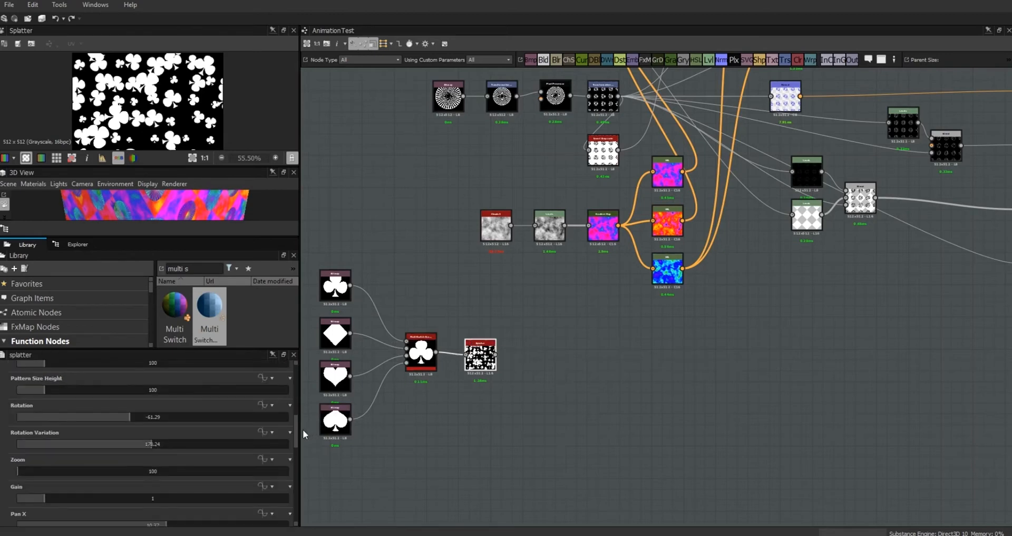
left_click_drag(295, 432, 297, 373)
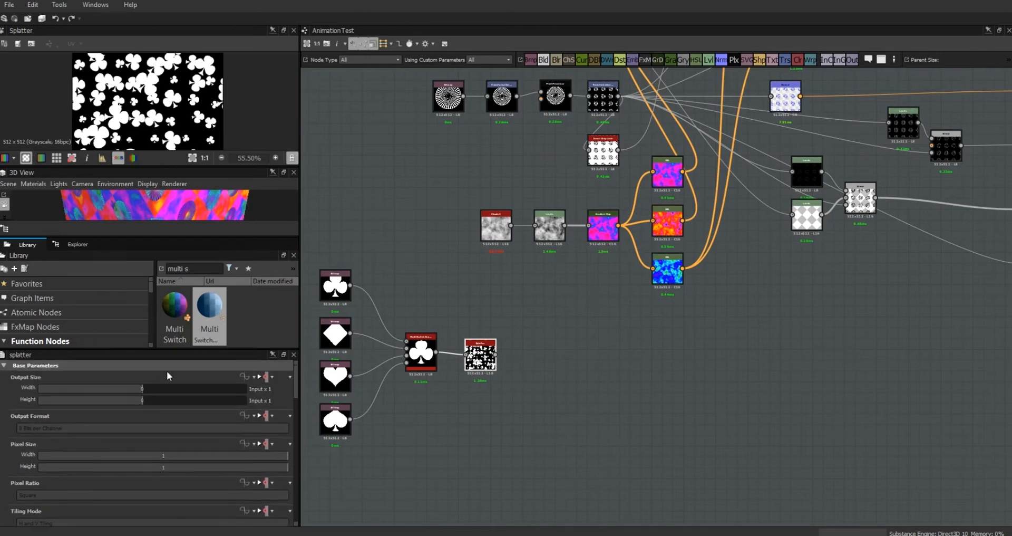
left_click(13, 366)
left_click_drag(296, 393, 295, 400)
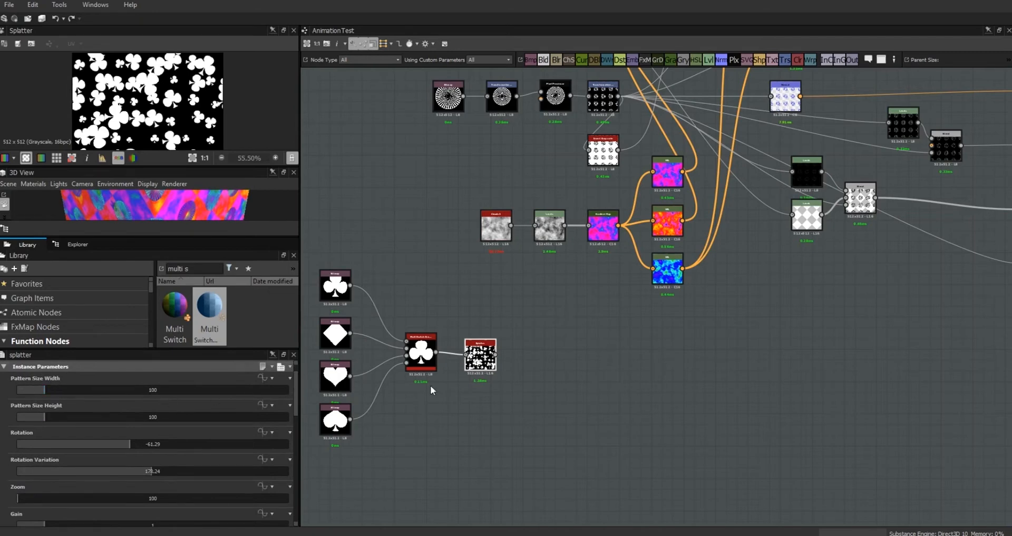
left_click(264, 378)
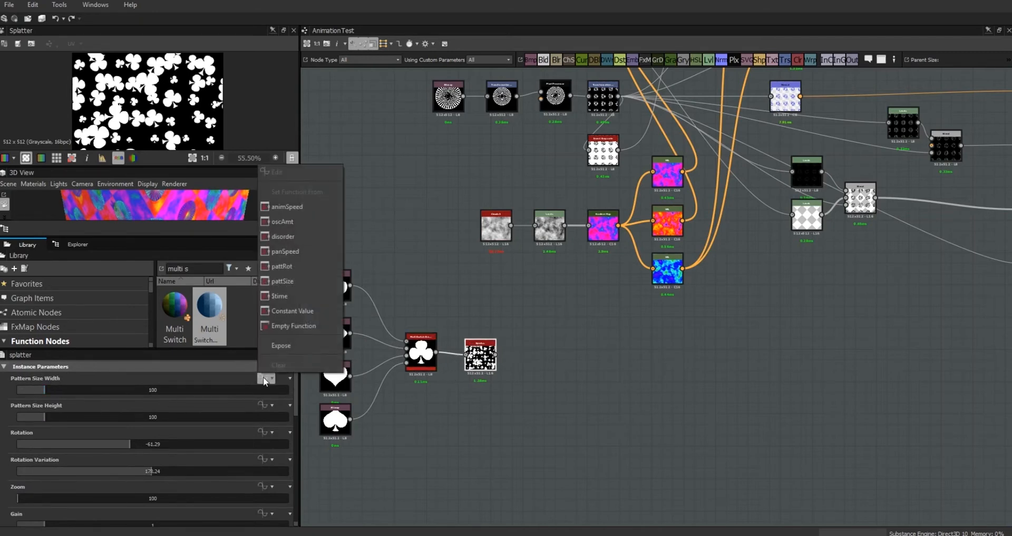
left_click(291, 326)
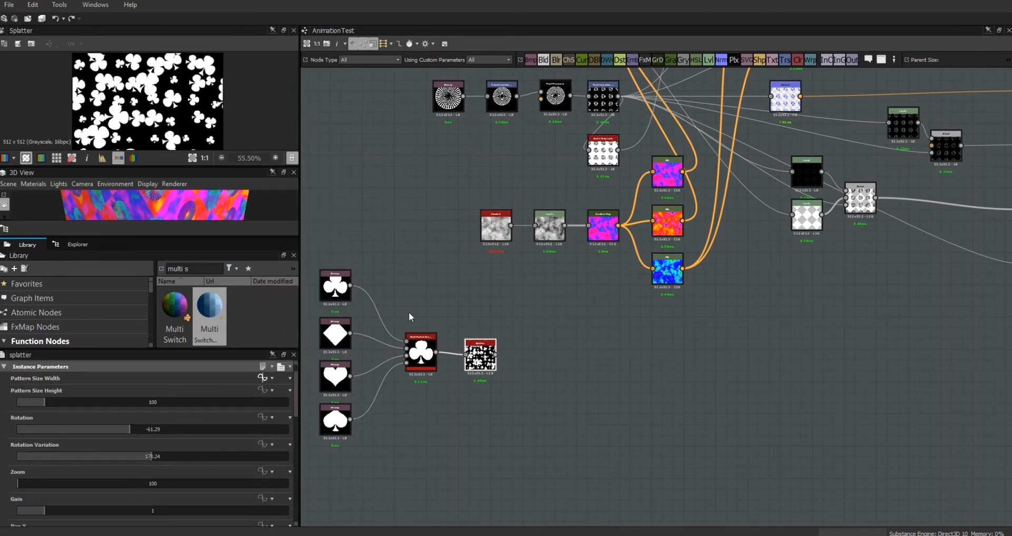
left_click(261, 377)
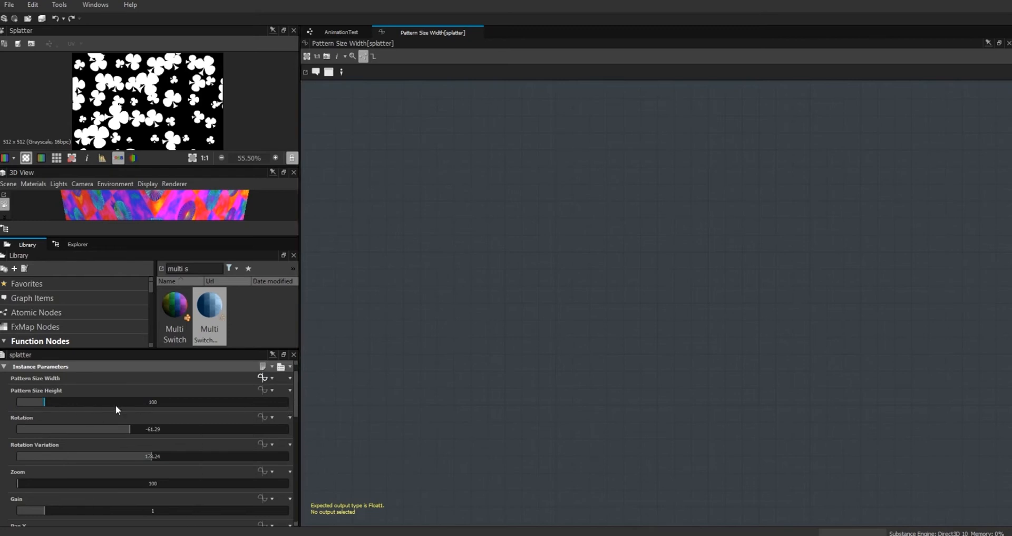
Try a Pattern Size Height of about 292 on the splatter node and set it back to 100.
left_click_drag(43, 403, 95, 419)
double_click(148, 402)
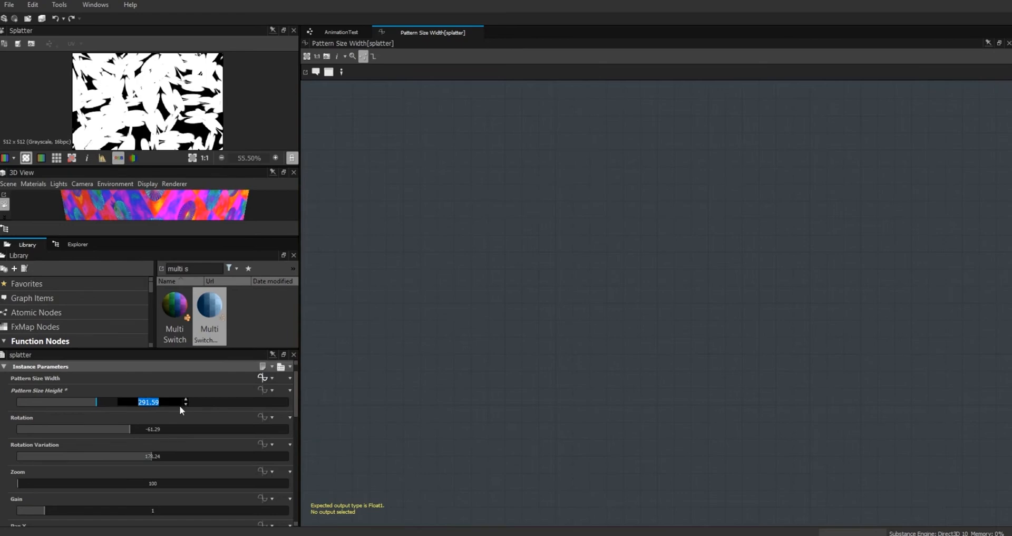
type("100")
key("Return")
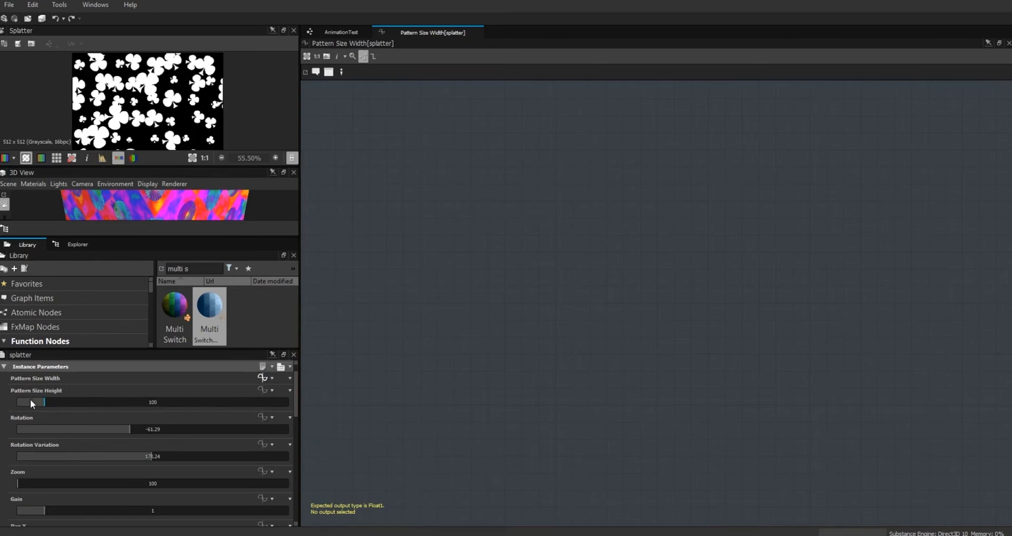
Add a Get Float node to the Pattern Size Width function and make it read the pattSize variable.
right_click(469, 190)
mouse_move(499, 195)
mouse_move(659, 220)
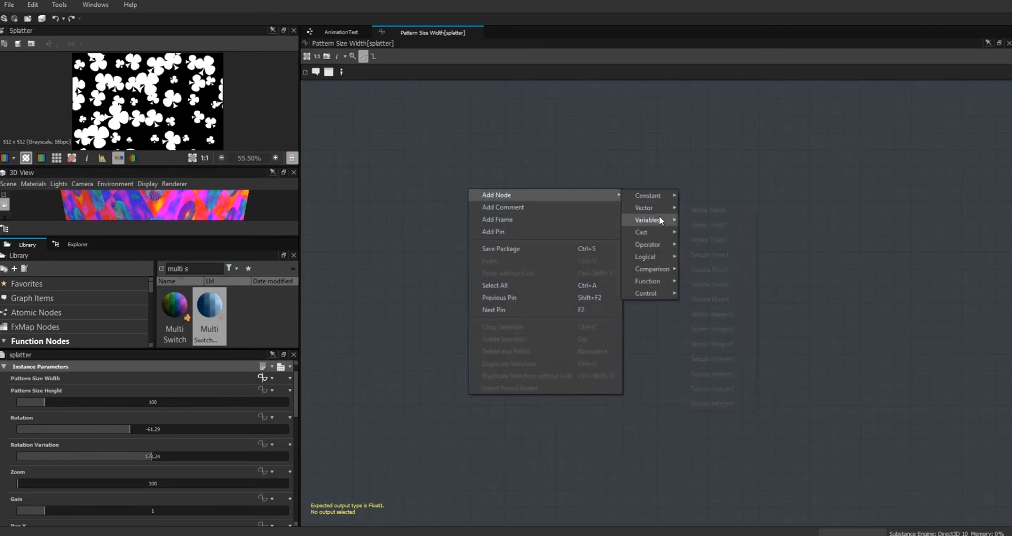
left_click(708, 236)
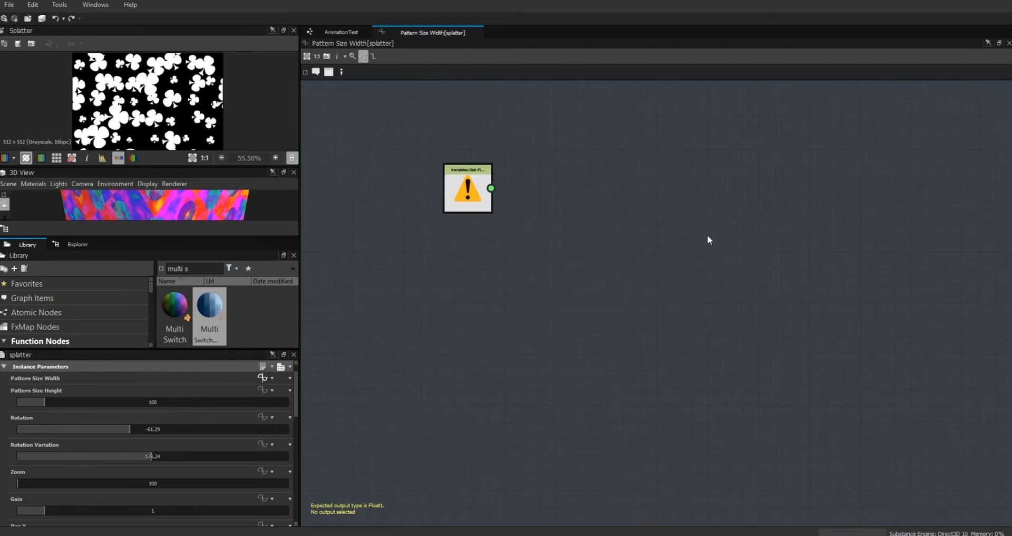
left_click(463, 195)
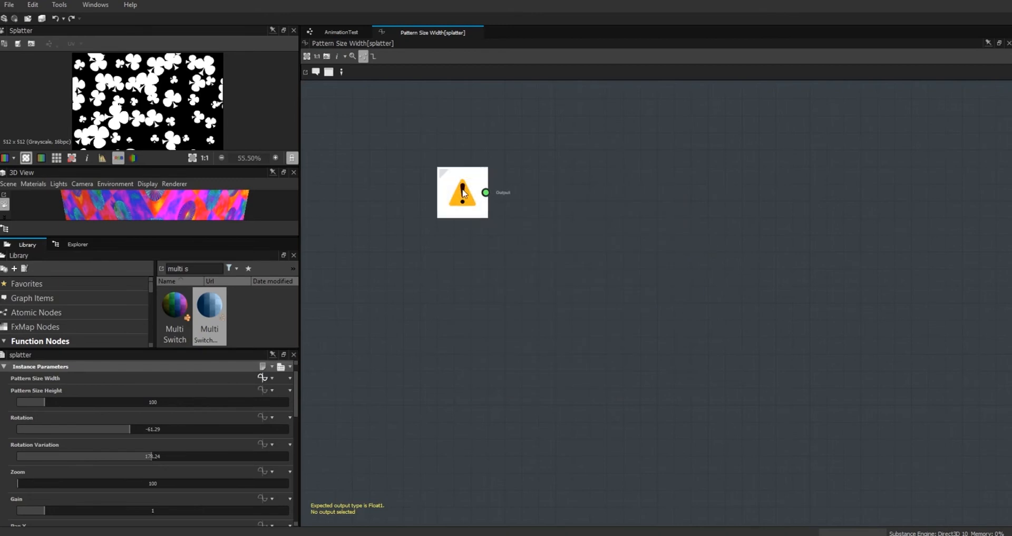
left_click(285, 376)
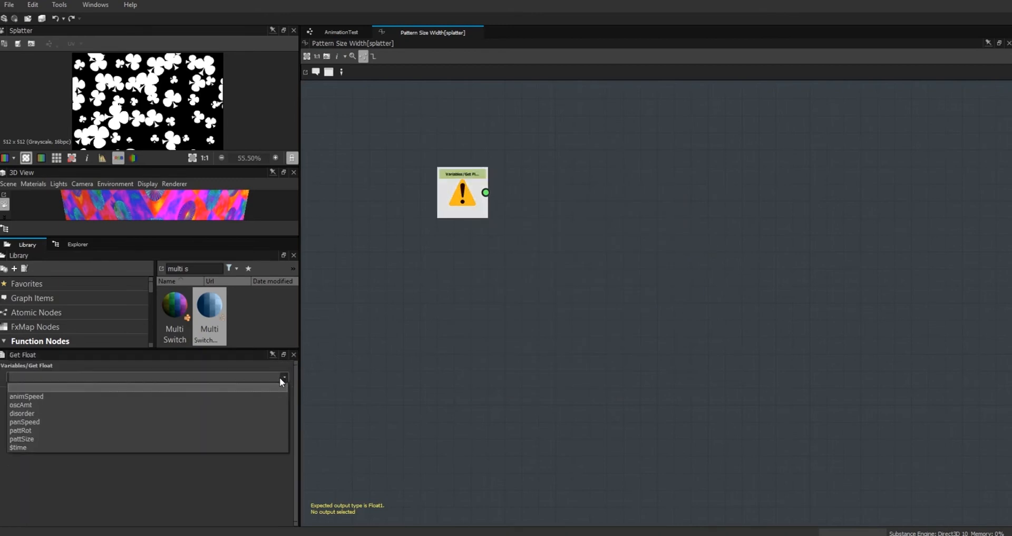
left_click(222, 439)
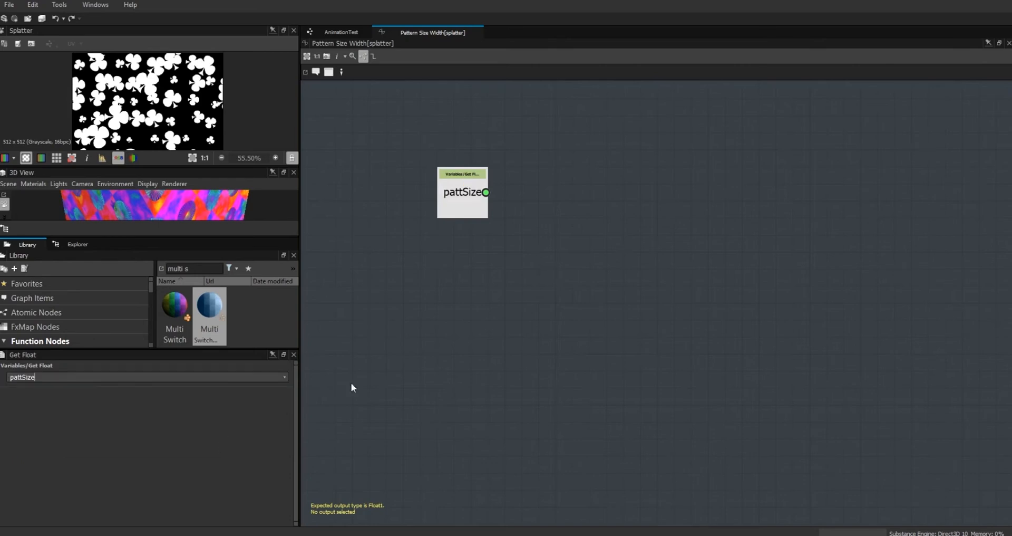
right_click(591, 251)
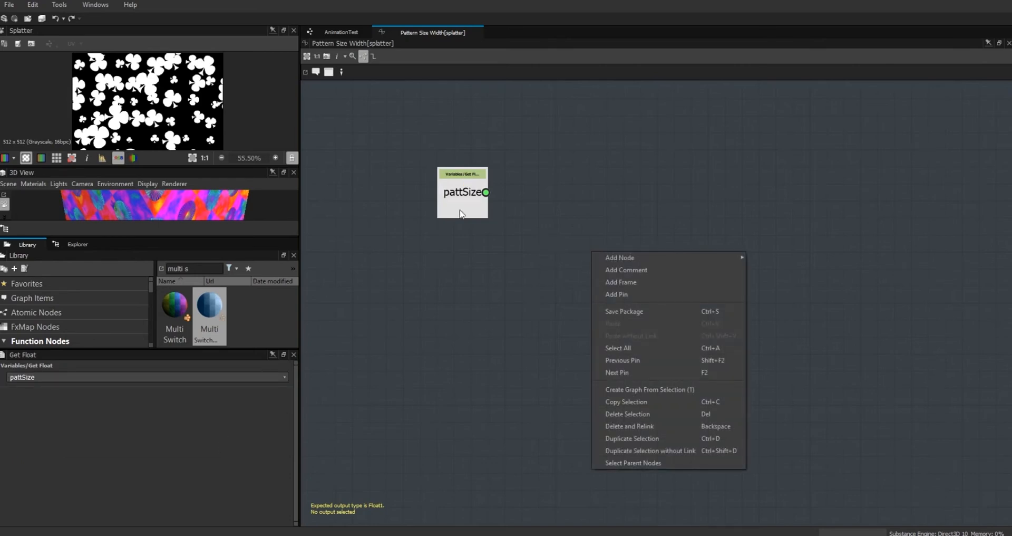
left_click(467, 193)
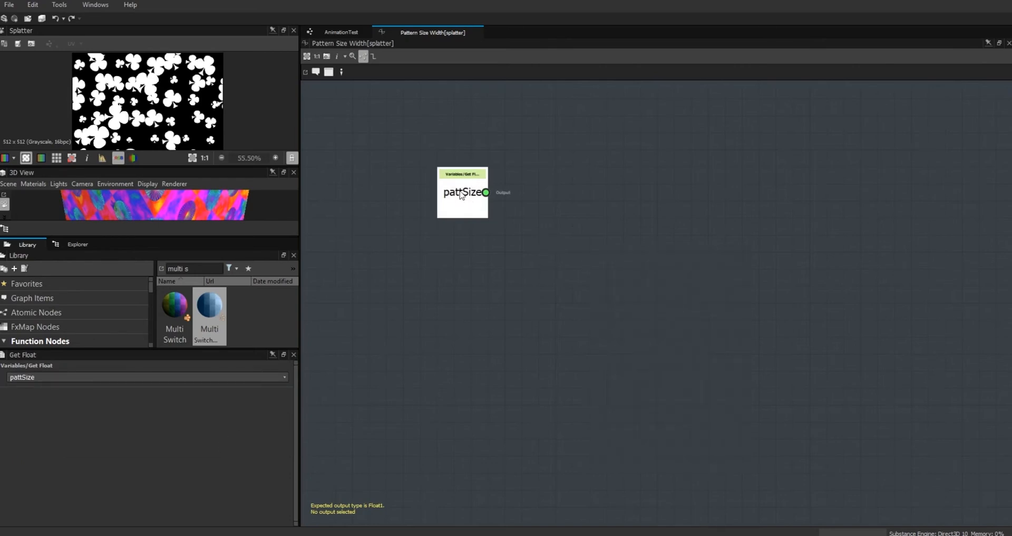
right_click(460, 191)
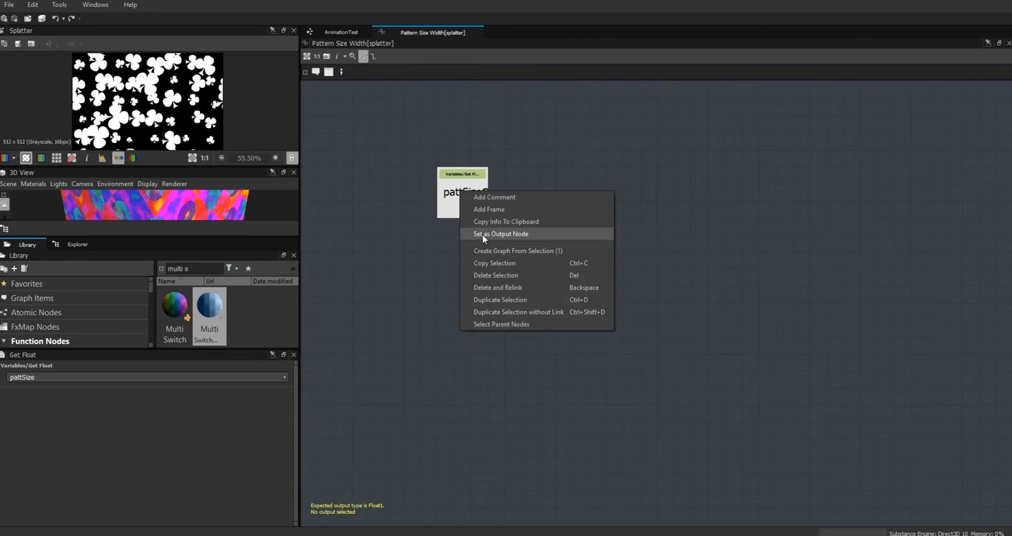
left_click(590, 153)
Add a Multiplication node and a Float constant with value 100 to the Pattern Size Width function.
right_click(590, 152)
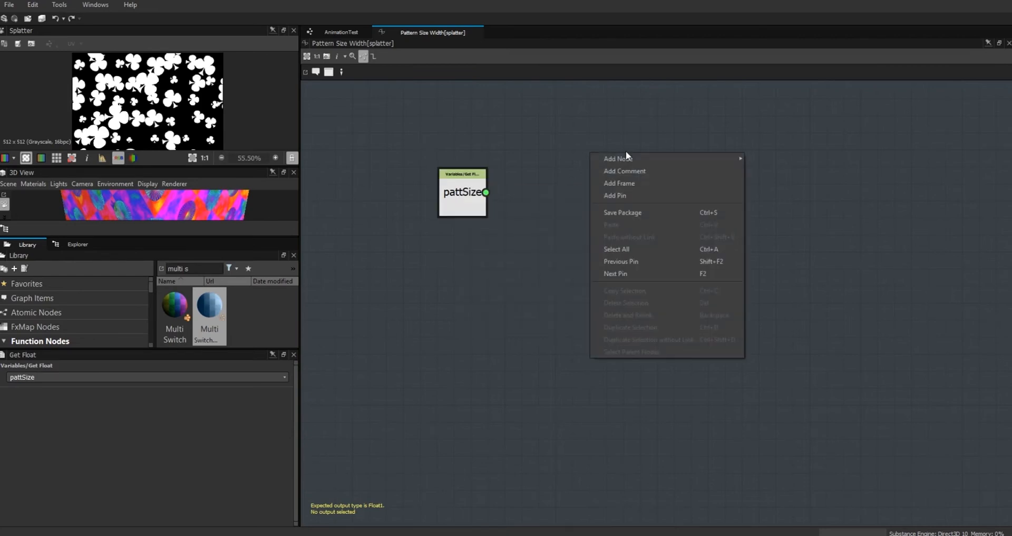
mouse_move(658, 158)
mouse_move(782, 209)
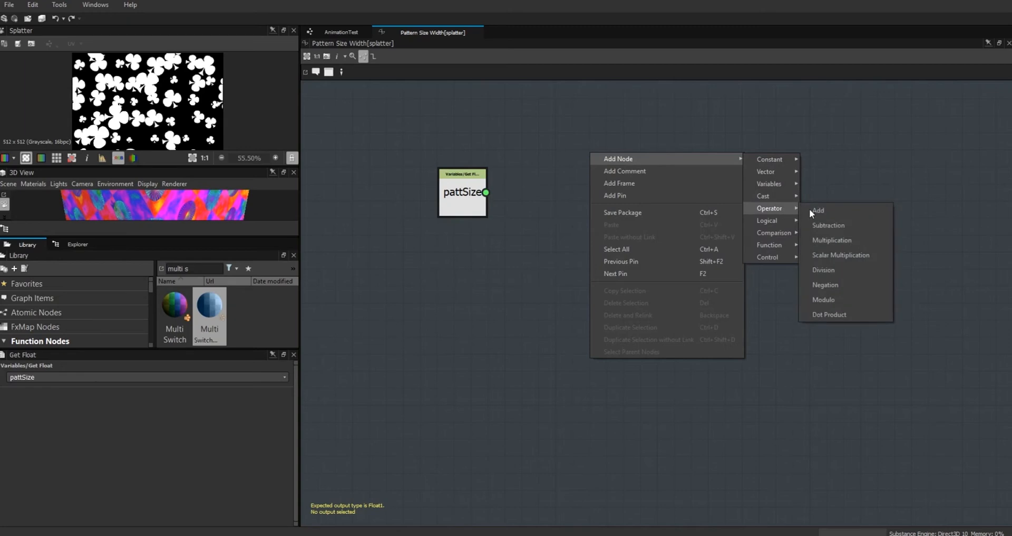
left_click(832, 240)
right_click(539, 268)
mouse_move(611, 275)
mouse_move(730, 278)
left_click(773, 276)
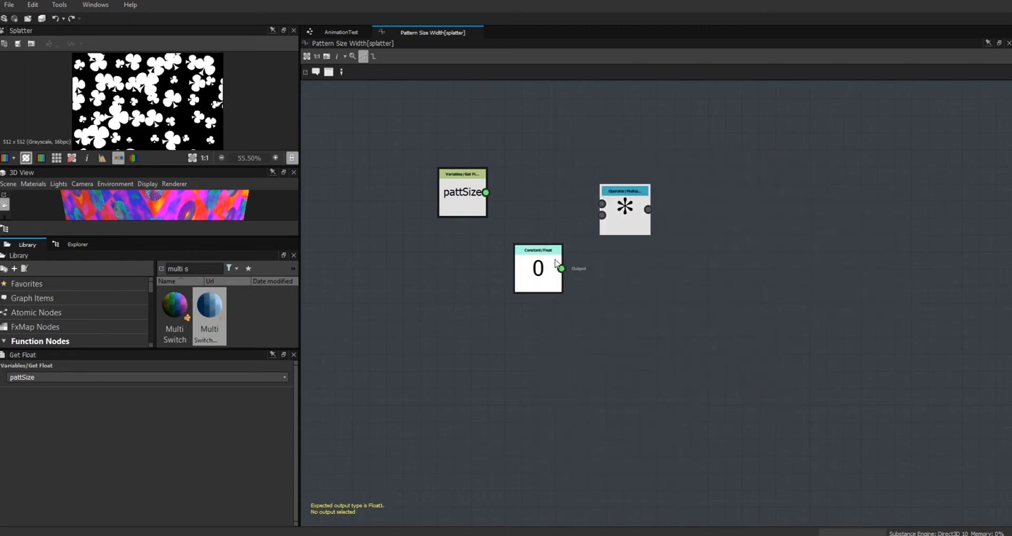
double_click(148, 377)
type("100")
key("Return")
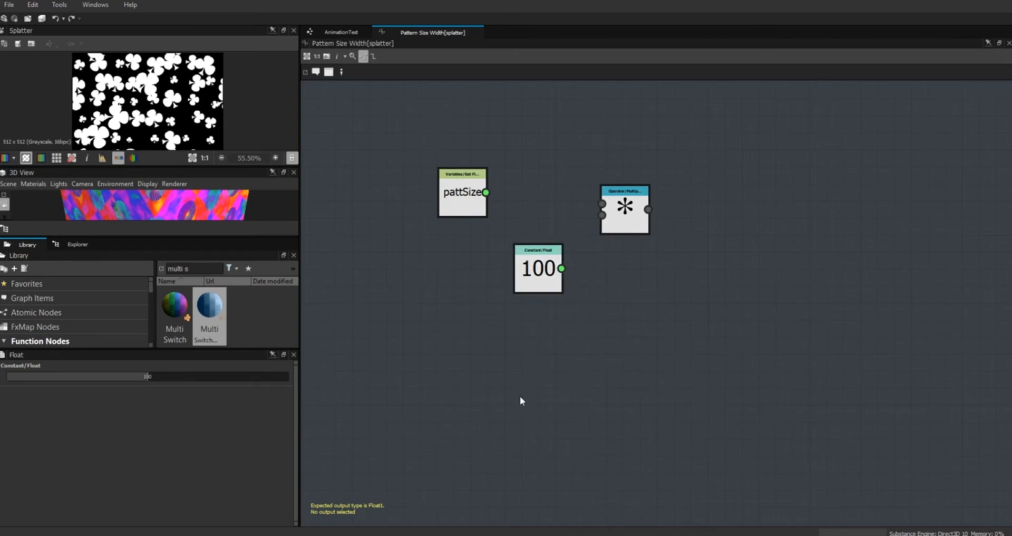
Connect the 100 constant and pattSize to the Multiplication node, make it the output node, and tidy the node layout.
left_click_drag(562, 269, 602, 215)
left_click_drag(486, 193, 619, 213)
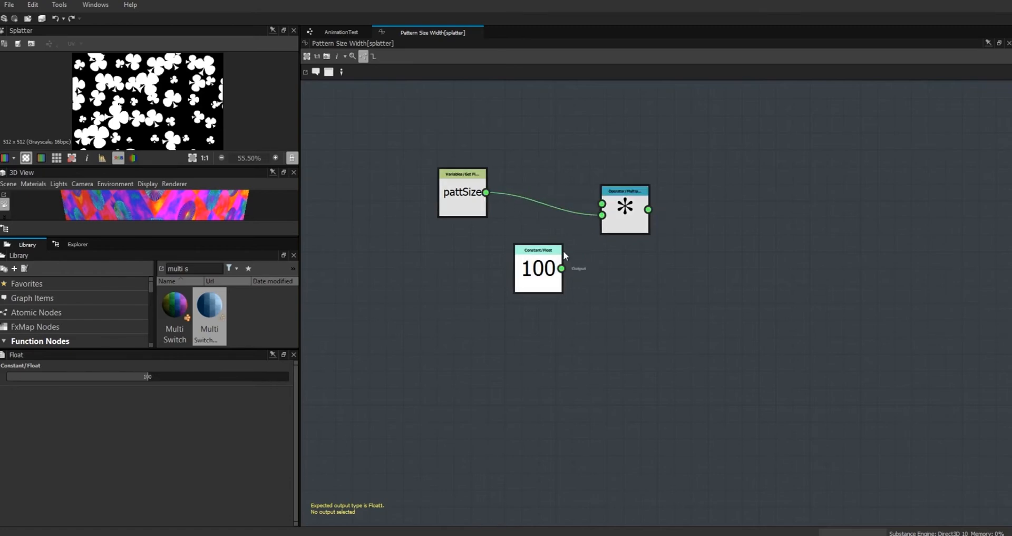
left_click_drag(562, 270, 602, 214)
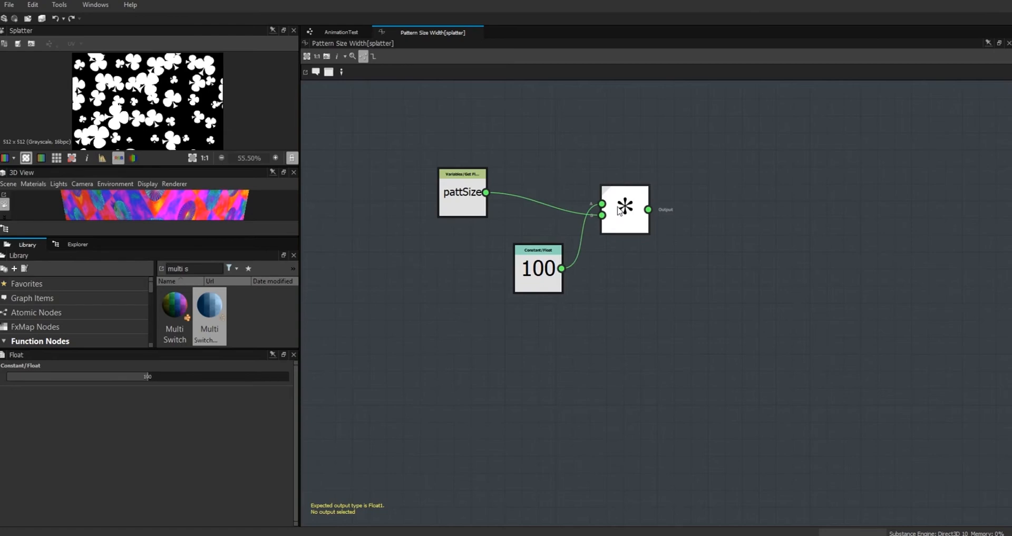
left_click(622, 211)
right_click(623, 211)
left_click(664, 252)
left_click_drag(535, 285, 543, 157)
left_click_drag(454, 201, 523, 270)
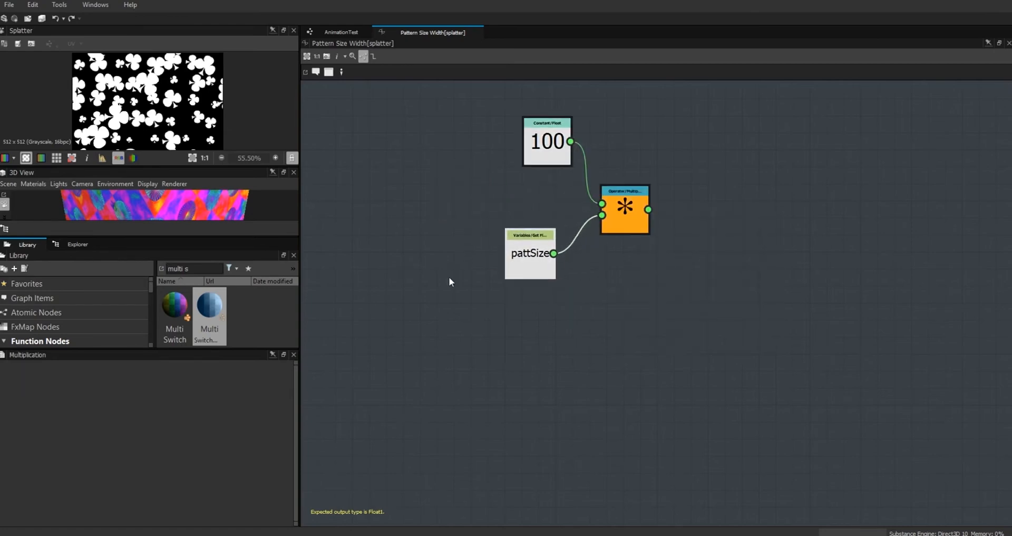
Copy the constant, pattSize and Multiplication nodes from the splatter's Pattern Size Width function.
left_click(341, 32)
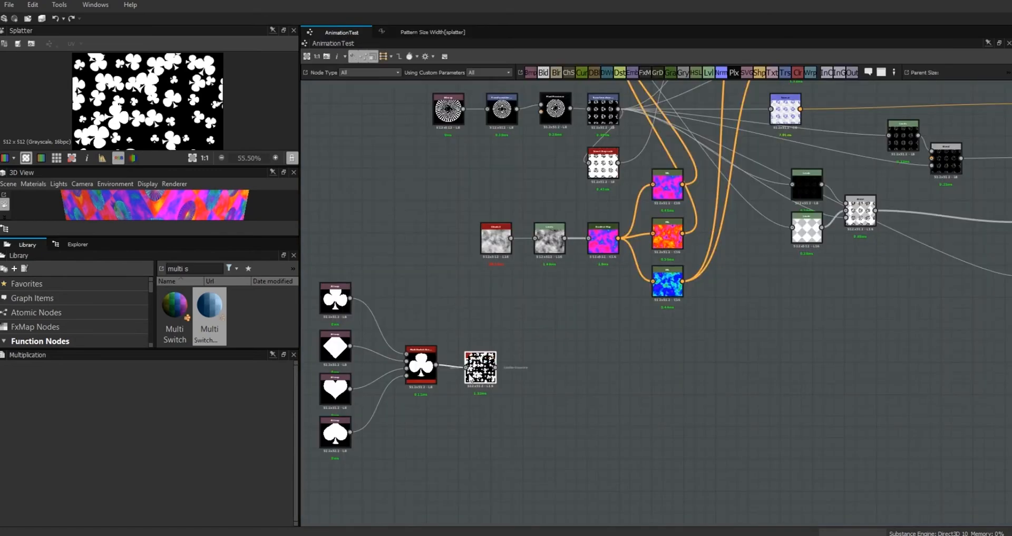
left_click(484, 375)
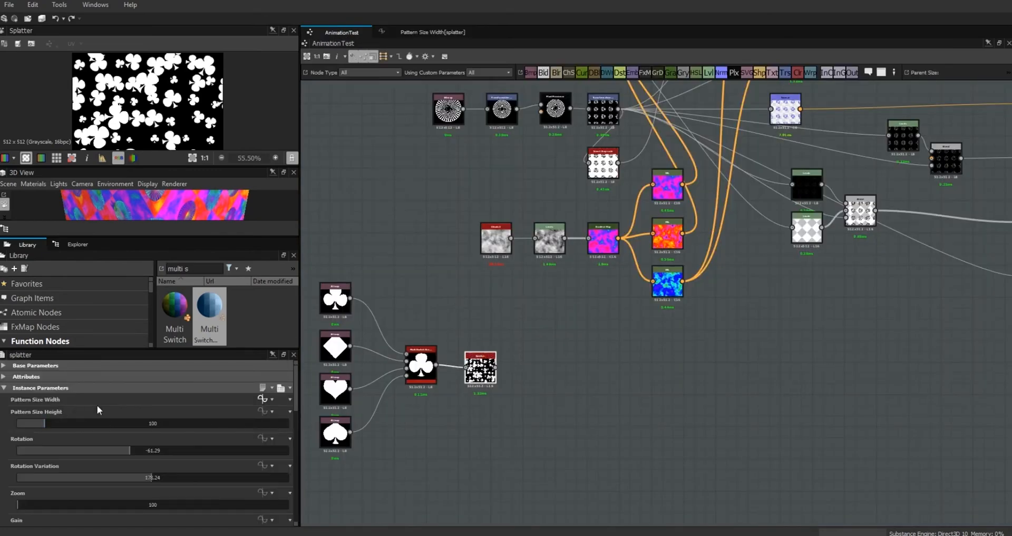
left_click(425, 33)
left_click_drag(472, 104, 708, 334)
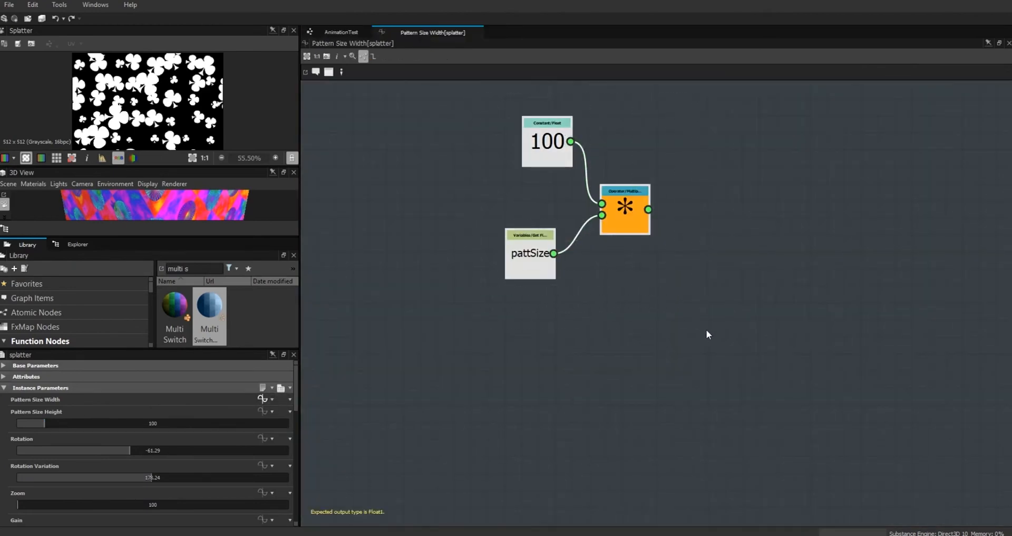
Assign an empty function to the splatter node's Pattern Size Height and open that function for editing.
left_click(337, 32)
left_click(263, 411)
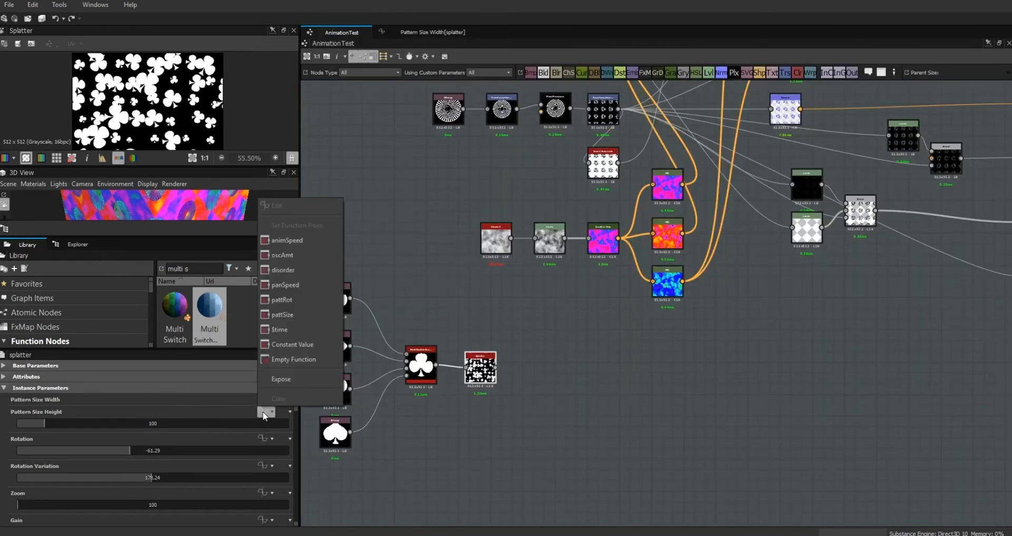
left_click(278, 357)
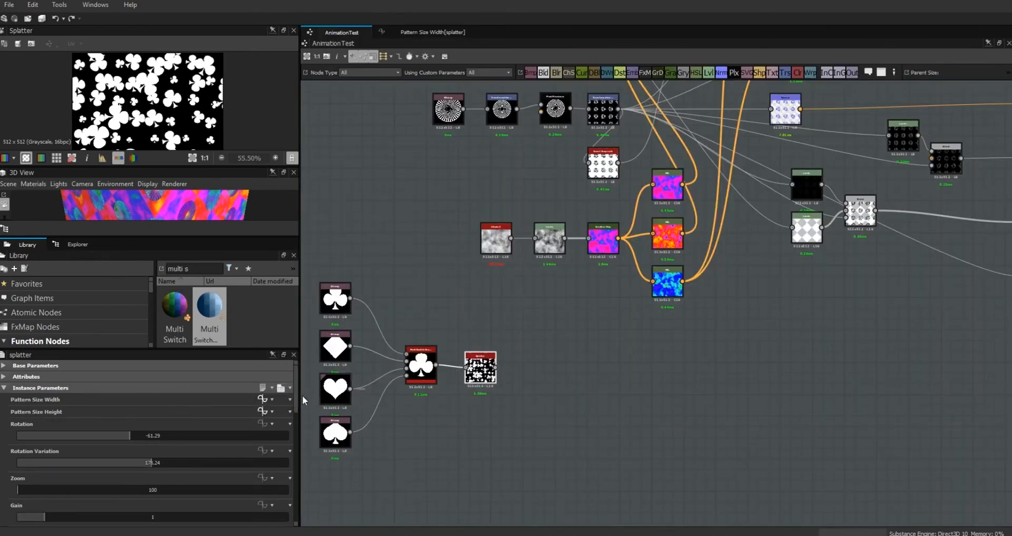
left_click(261, 410)
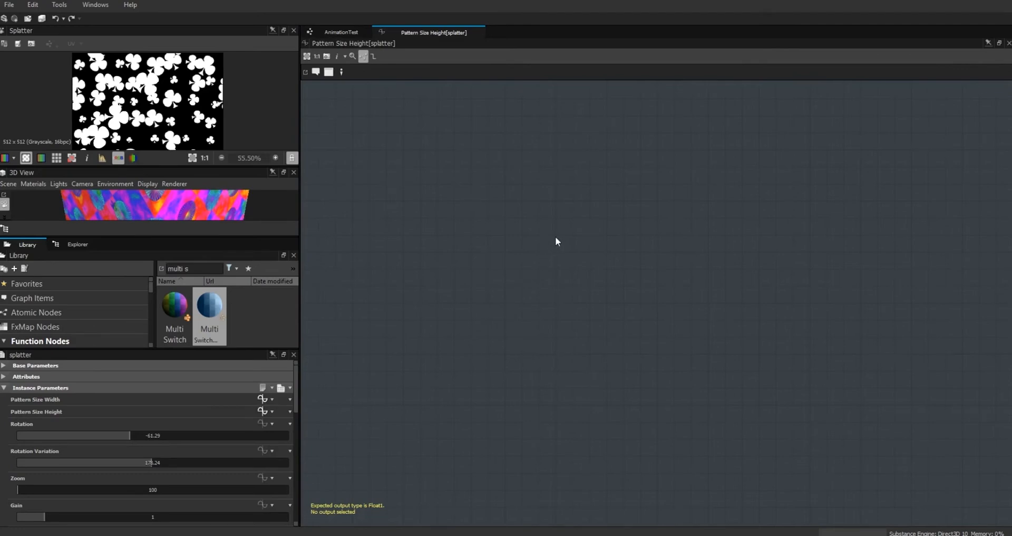
Paste the copied nodes into the Pattern Size Height function and set the Multiplication node as output.
key("ctrl+v")
left_click(704, 314)
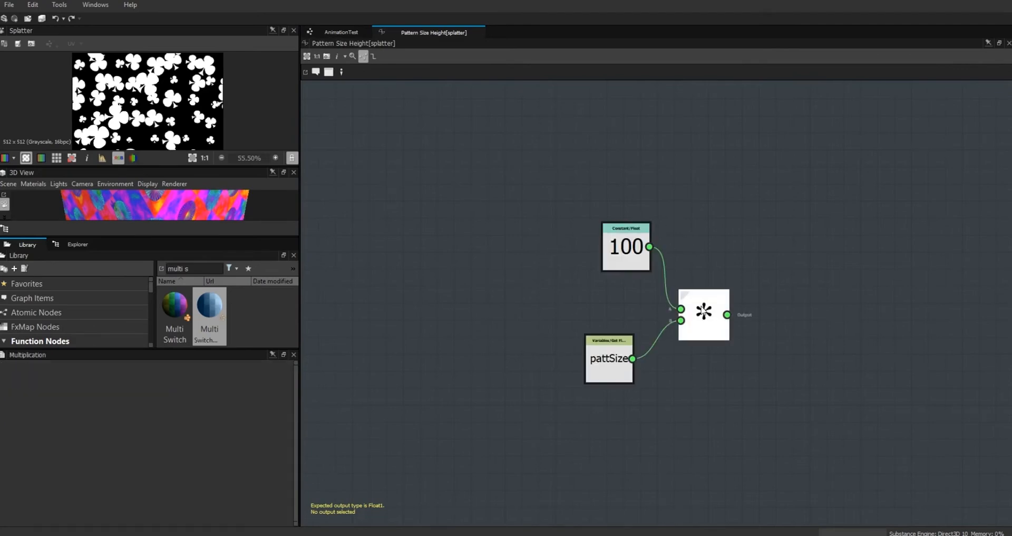
right_click(703, 307)
left_click(726, 350)
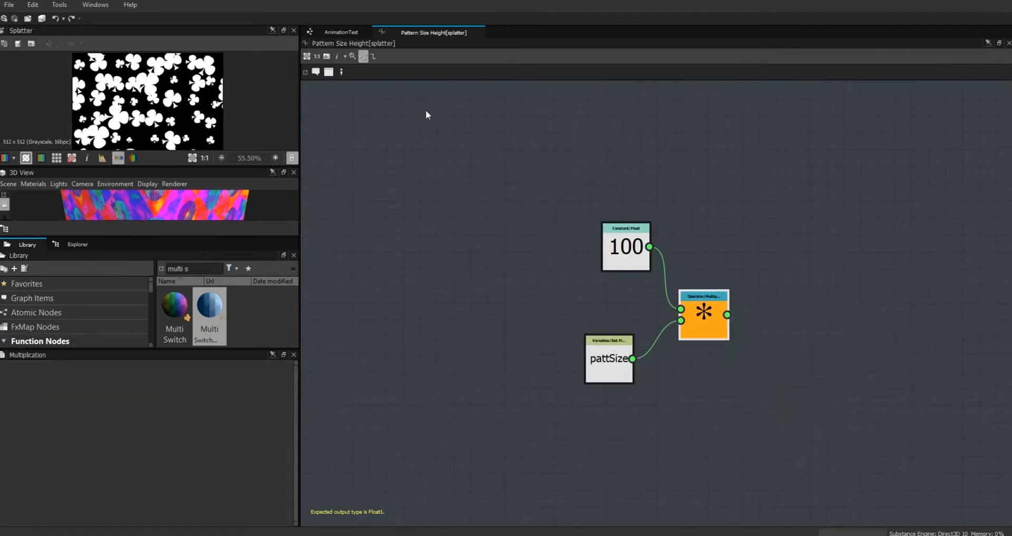
Set the splatter node's Rotation Variation to 360 in AnimationTest and try different Rotation values.
left_click(341, 34)
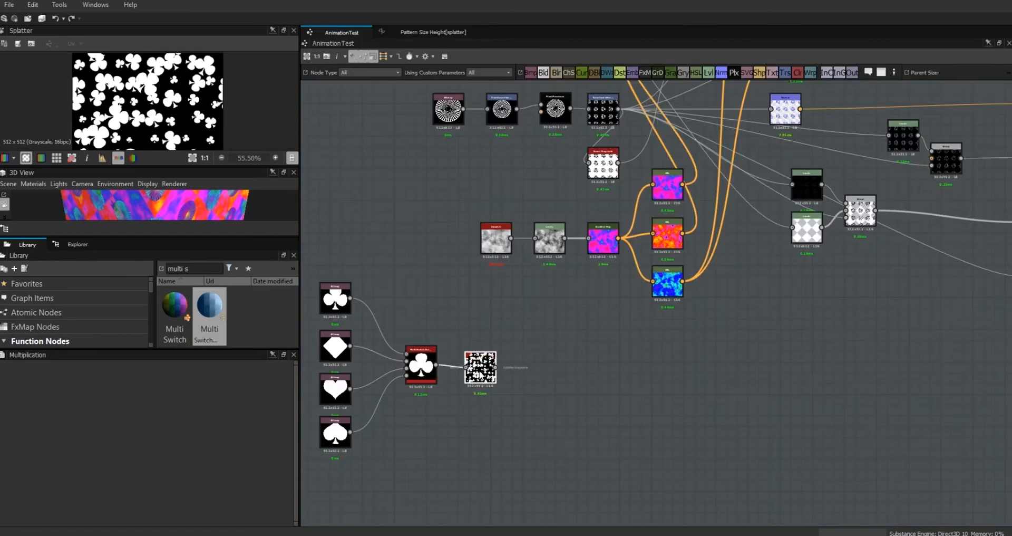
left_click(481, 368)
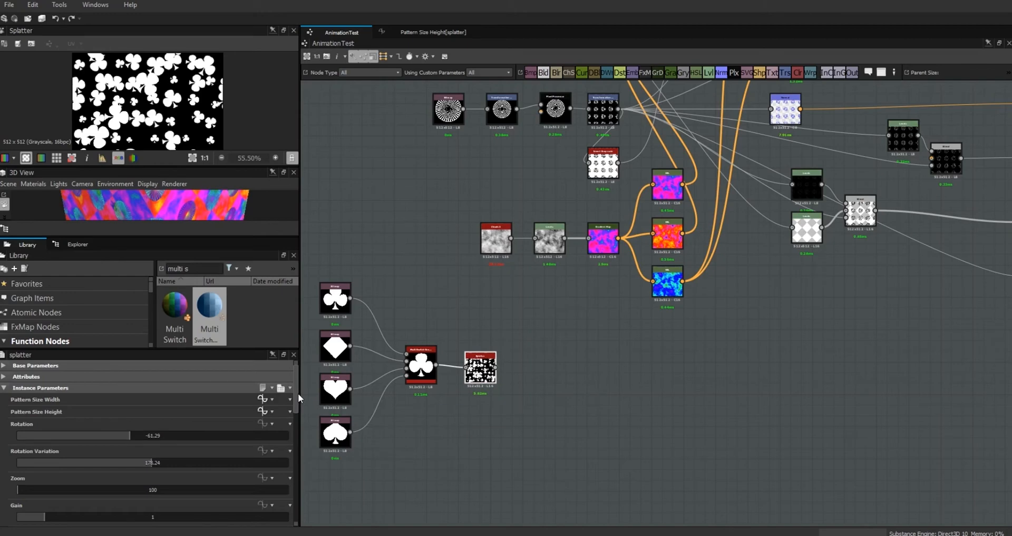
left_click_drag(296, 393, 296, 403)
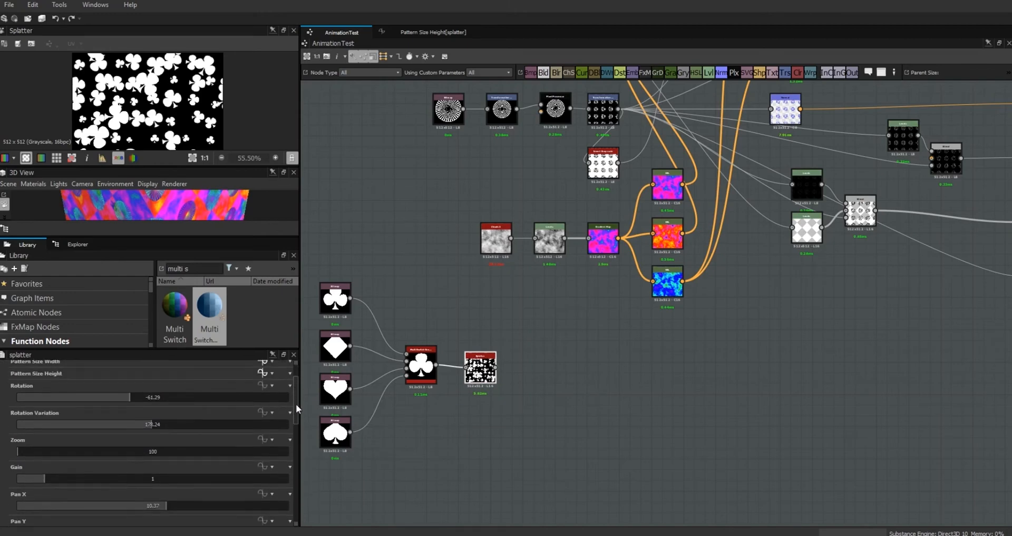
left_click_drag(130, 400, 302, 422)
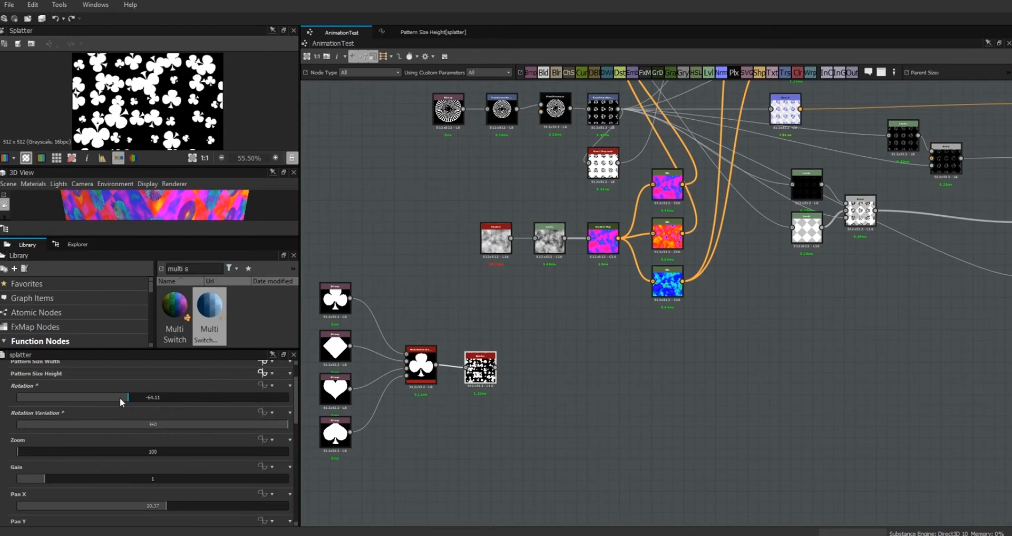
left_click_drag(124, 396, 150, 396)
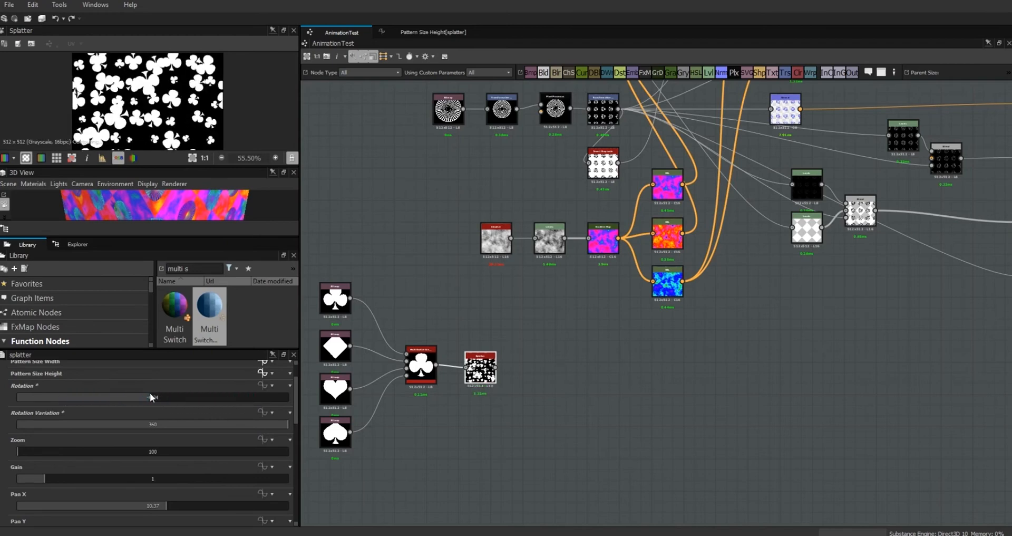
Assign an empty function to the splatter node's Rotation and open that function for editing.
left_click(266, 386)
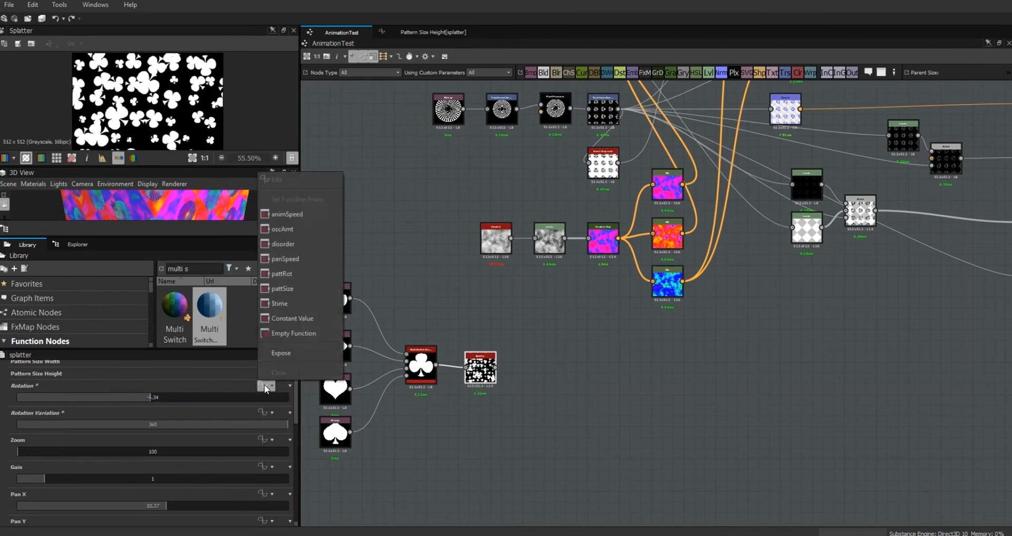
left_click(291, 333)
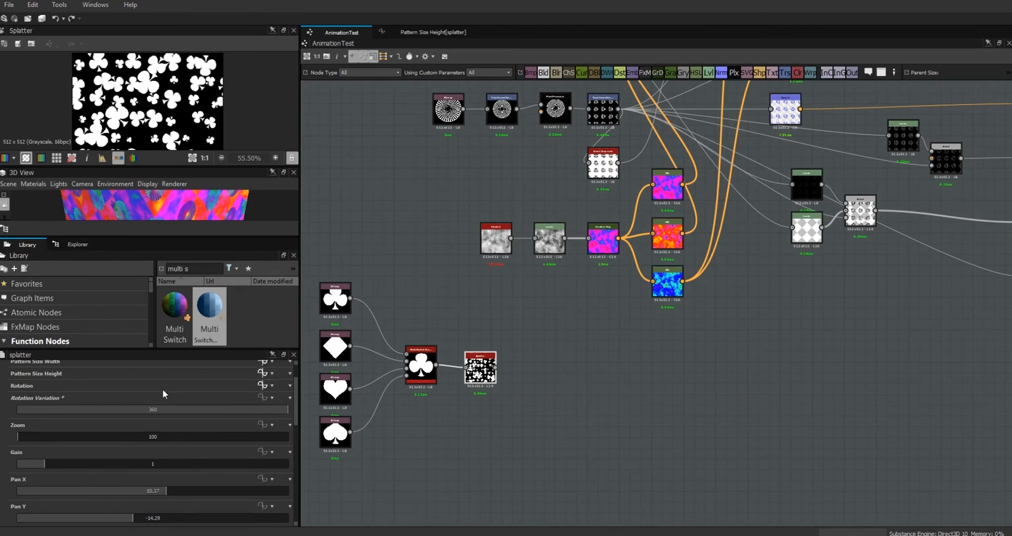
left_click(262, 384)
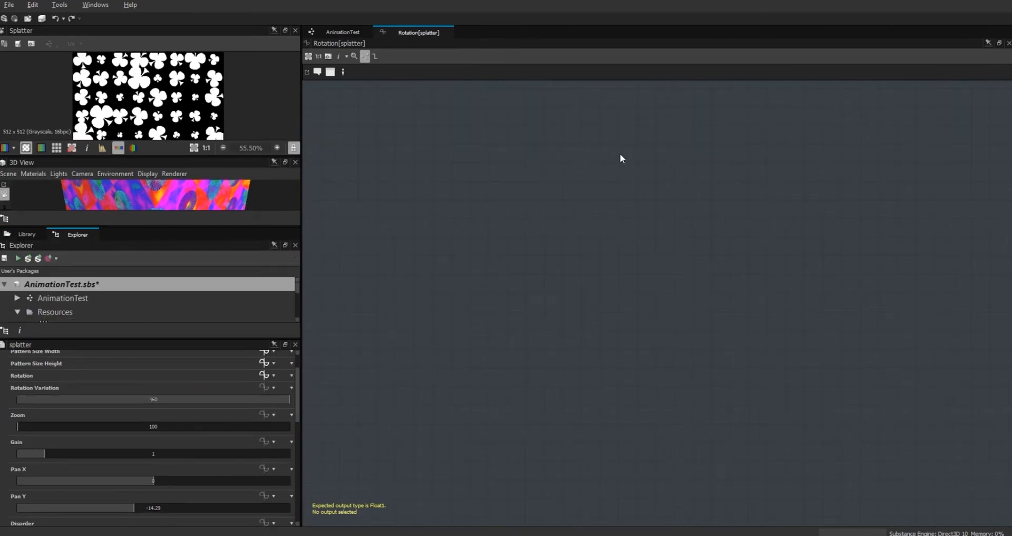
Add two Get Float nodes to the Rotation function, placed one below the other.
right_click(620, 153)
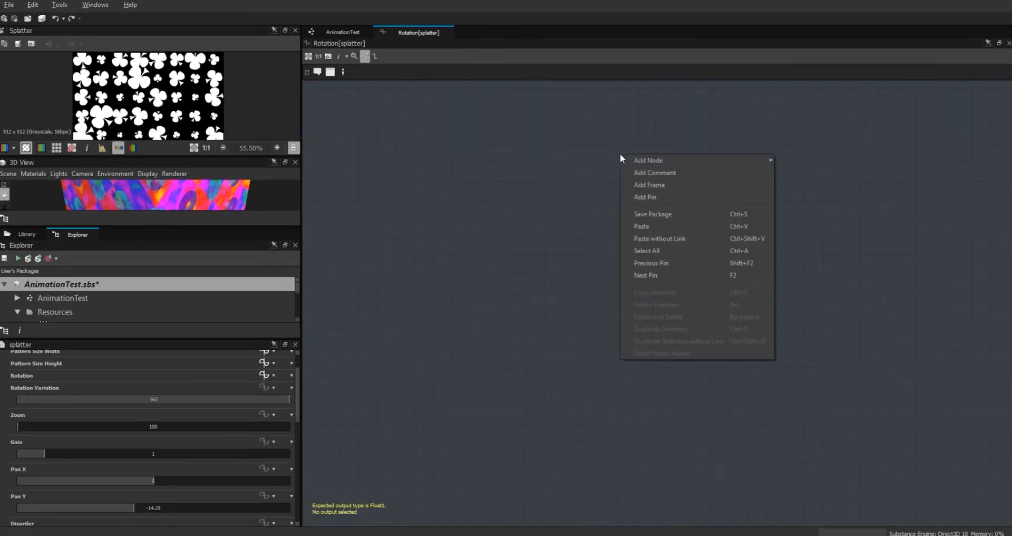
mouse_move(660, 162)
mouse_move(811, 184)
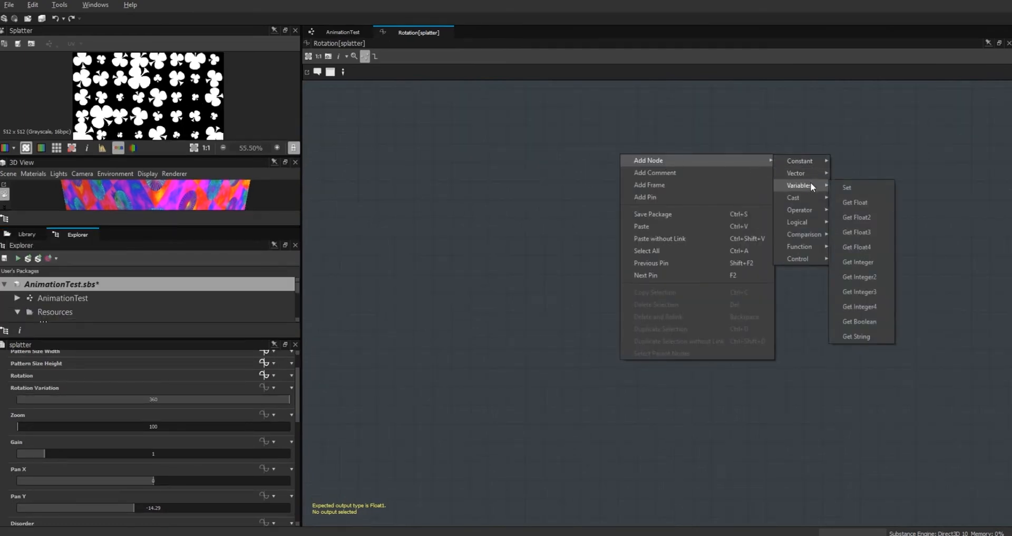
left_click(855, 203)
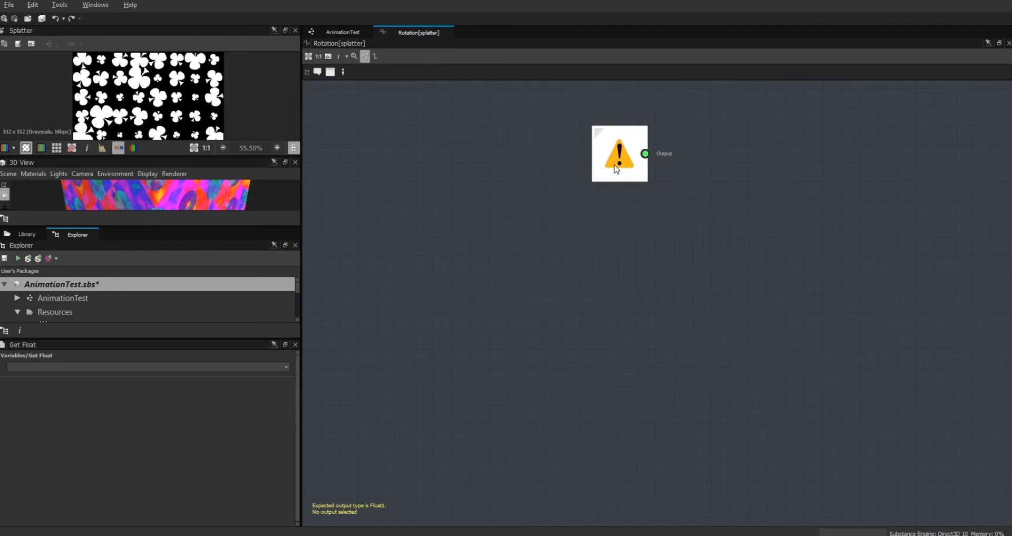
key("ctrl+v")
left_click_drag(657, 308, 609, 251)
Make the upper Get Float node read $time and the lower one read pattRot, aligning the two.
left_click(624, 168)
left_click(286, 367)
left_click(280, 399)
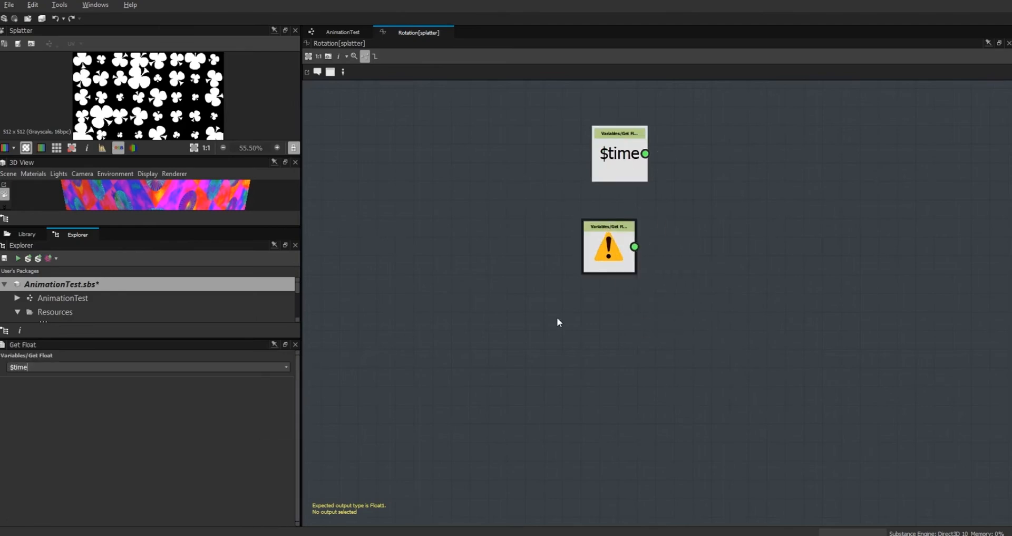
left_click(607, 254)
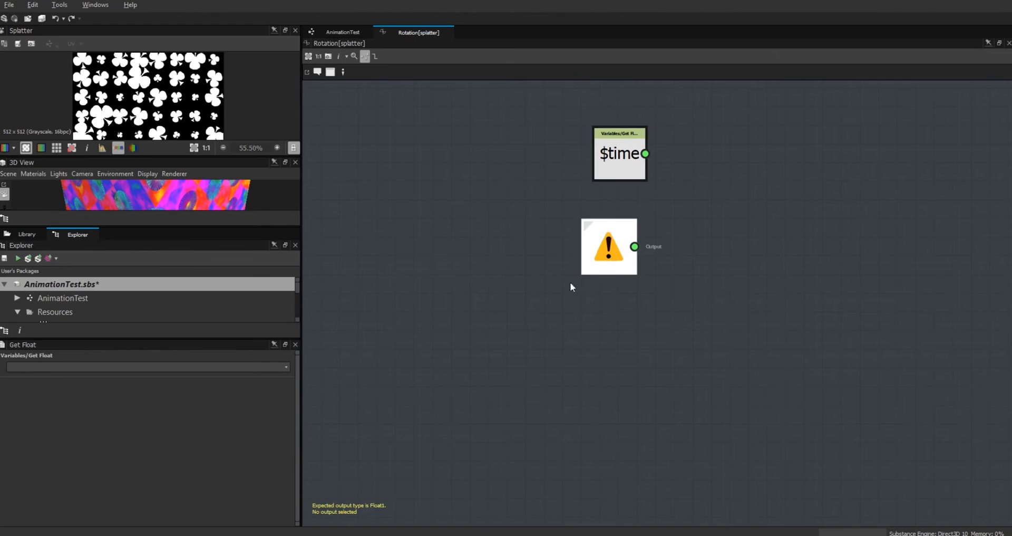
left_click(285, 367)
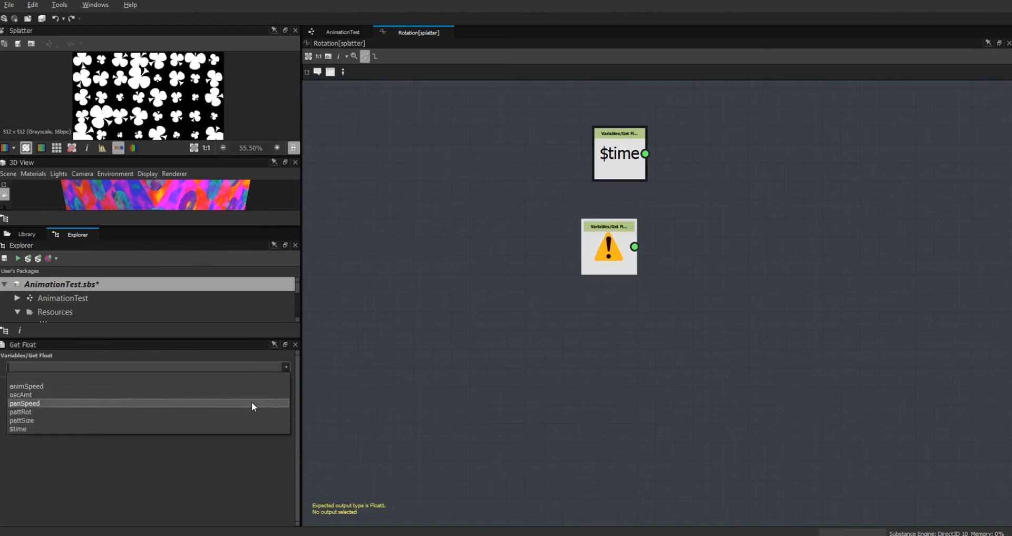
left_click(248, 411)
left_click_drag(613, 253, 624, 272)
Add a Multiplication node, connect $time and pattRot to its inputs, and move it closer to them.
right_click(733, 199)
mouse_move(773, 208)
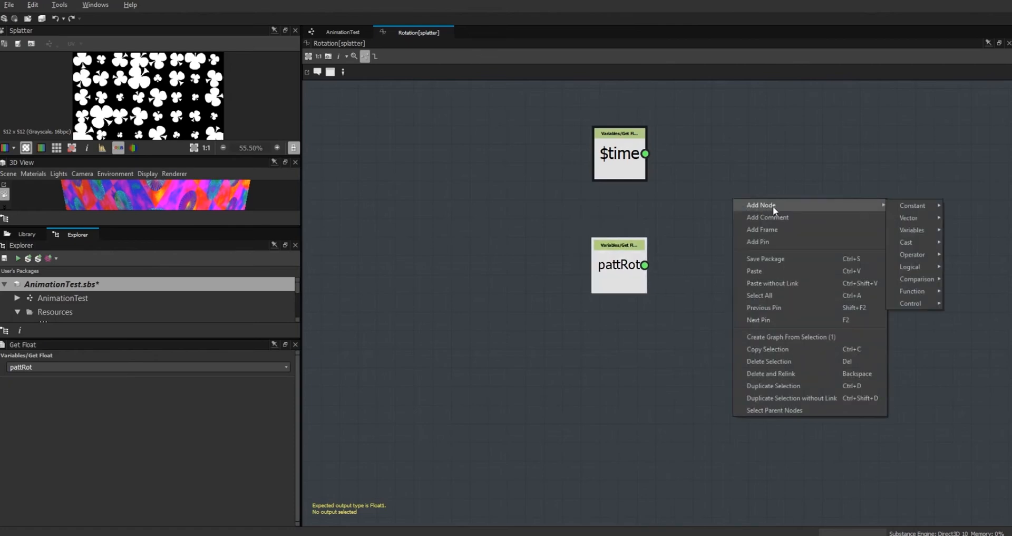
mouse_move(913, 253)
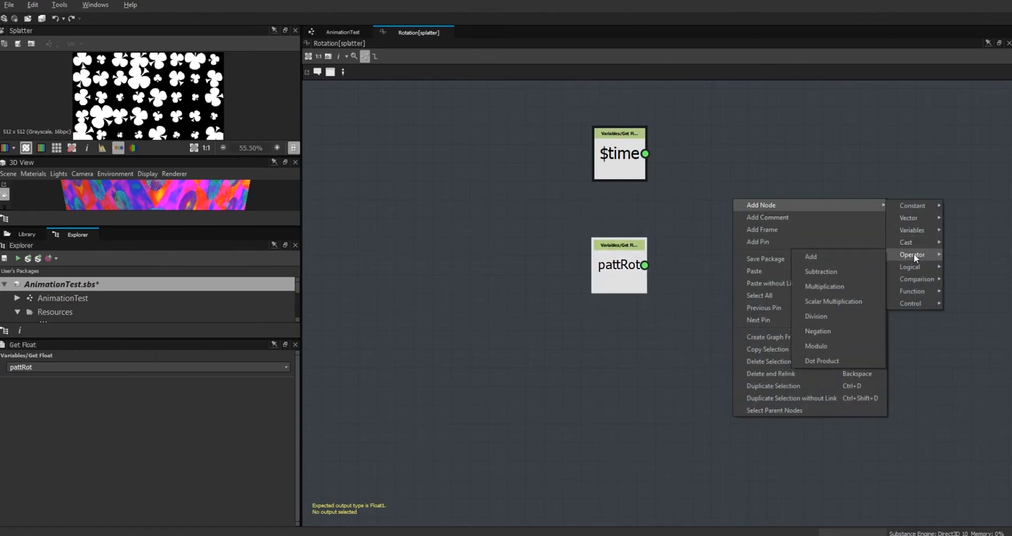
left_click(858, 286)
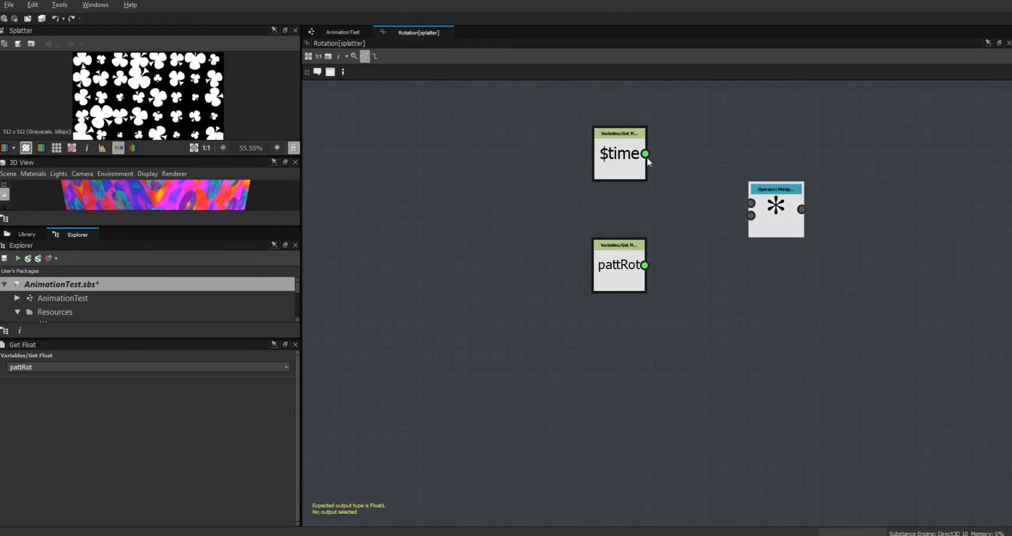
left_click_drag(646, 154, 622, 276)
left_click_drag(625, 161, 633, 164)
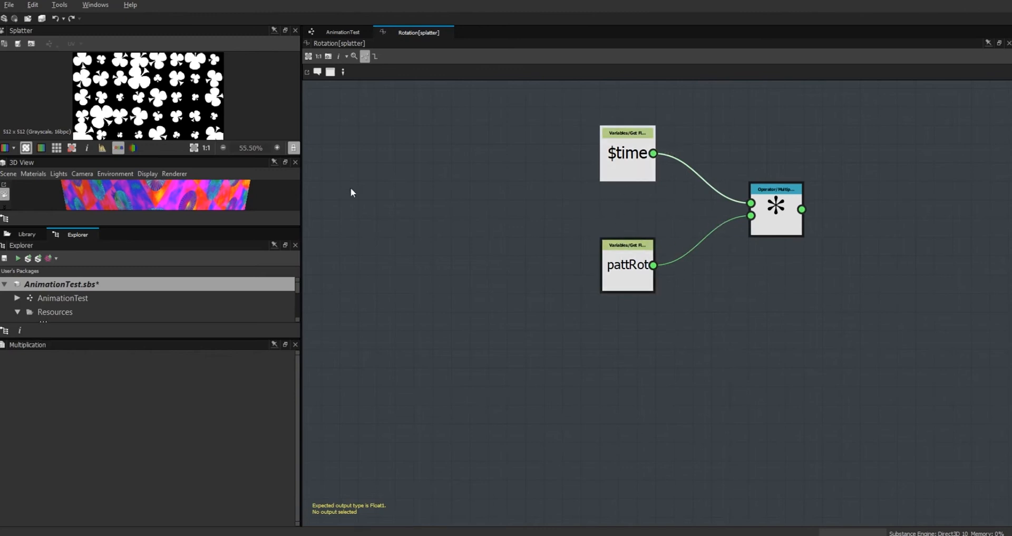
left_click_drag(776, 221, 739, 221)
Add a second Multiplication node beside the first one in the Rotation function.
right_click(813, 270)
mouse_move(858, 277)
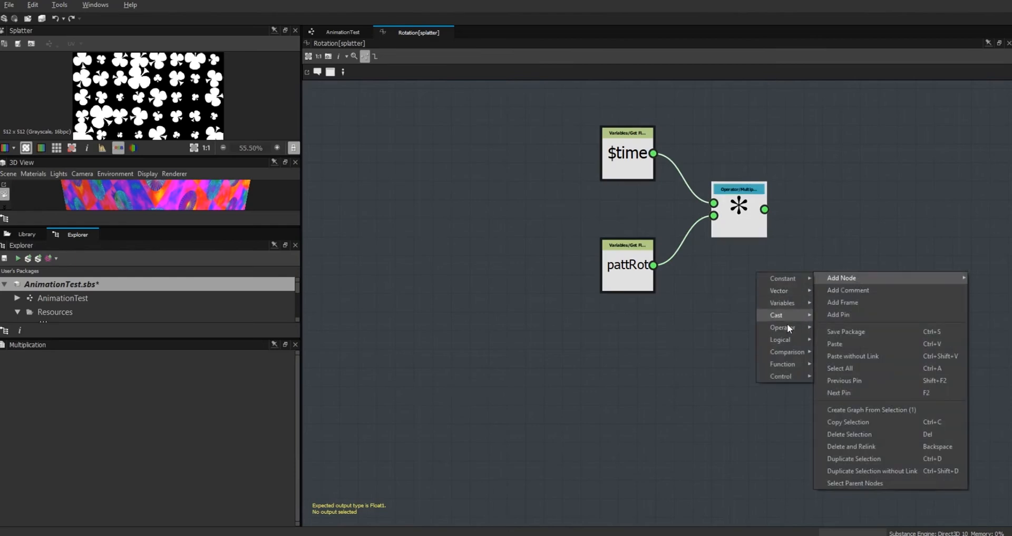
mouse_move(787, 328)
left_click(849, 358)
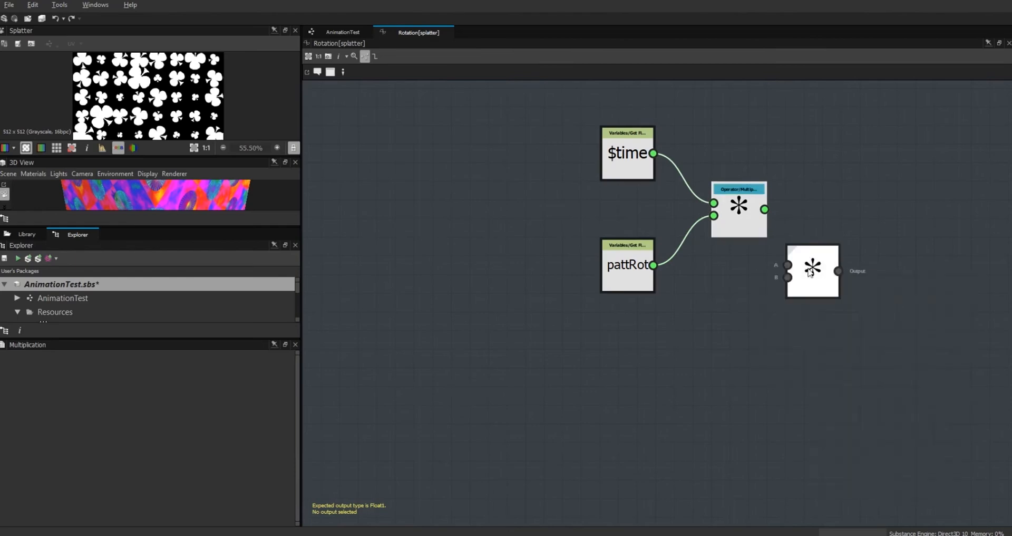
Reposition the second Multiplication node and add a constant Float node with value 100 below it in the Rotation function.
left_click_drag(815, 274, 870, 231)
right_click(824, 335)
mouse_move(882, 344)
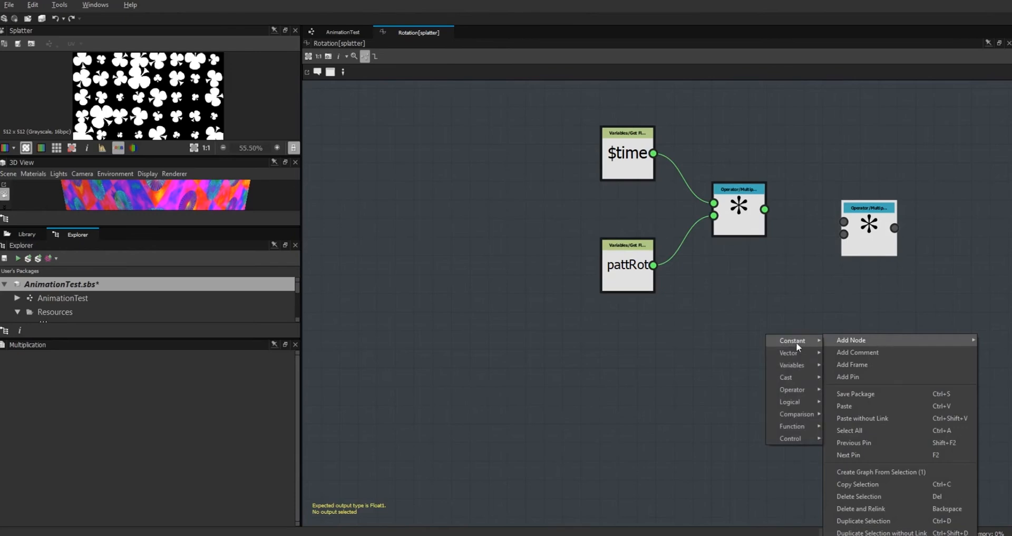
mouse_move(798, 345)
left_click(847, 344)
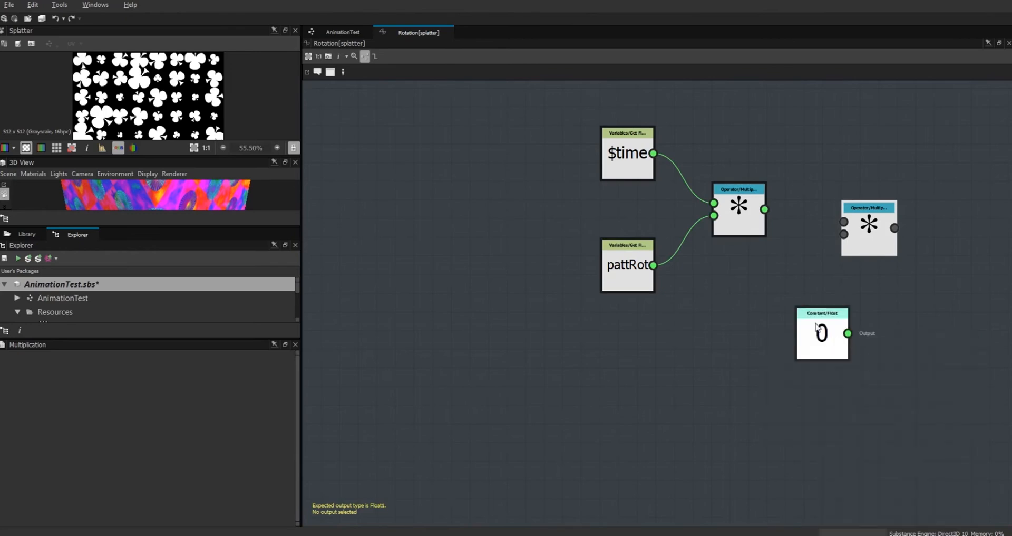
left_click_drag(821, 333, 762, 321)
left_click(763, 323)
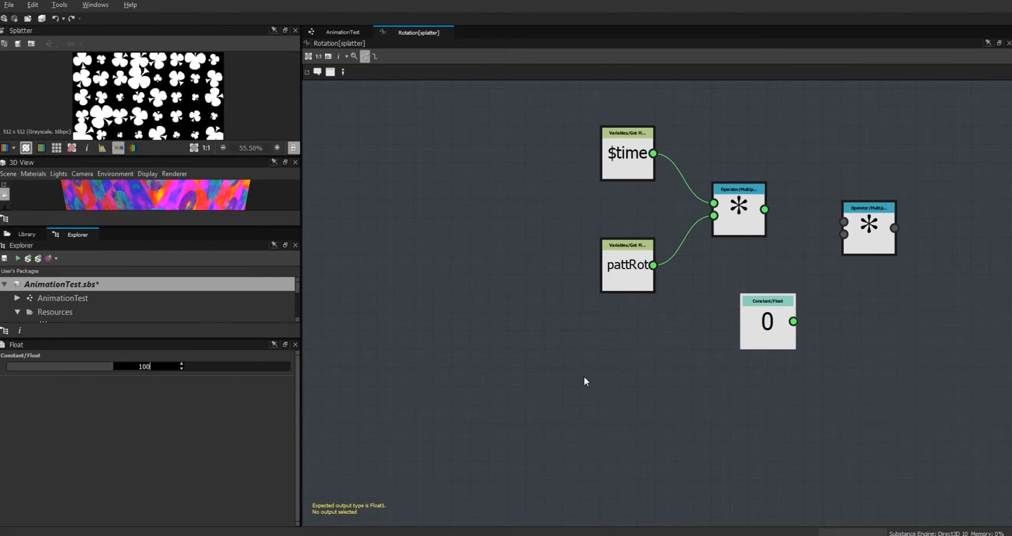
key("Return")
Connect the first Multiplication node's output and the 100 Float constant to the second Multiplication node's inputs.
left_click_drag(760, 324, 749, 326)
left_click_drag(765, 209, 788, 313)
left_click(866, 247)
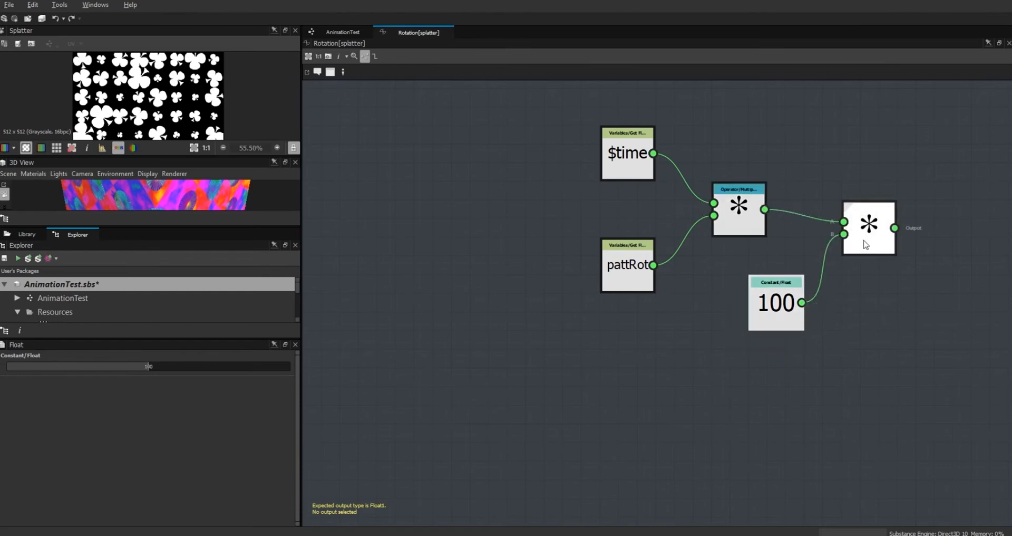
Set the second Multiplication node as the Rotation function's output and tidy the node layout.
left_click_drag(865, 246, 855, 226)
right_click(871, 223)
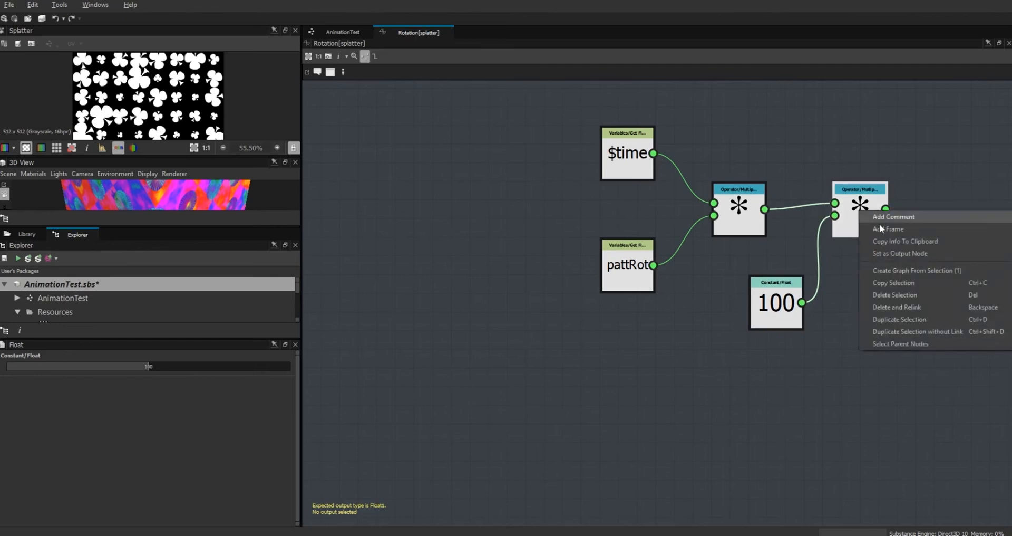
left_click(899, 253)
left_click_drag(866, 219, 875, 227)
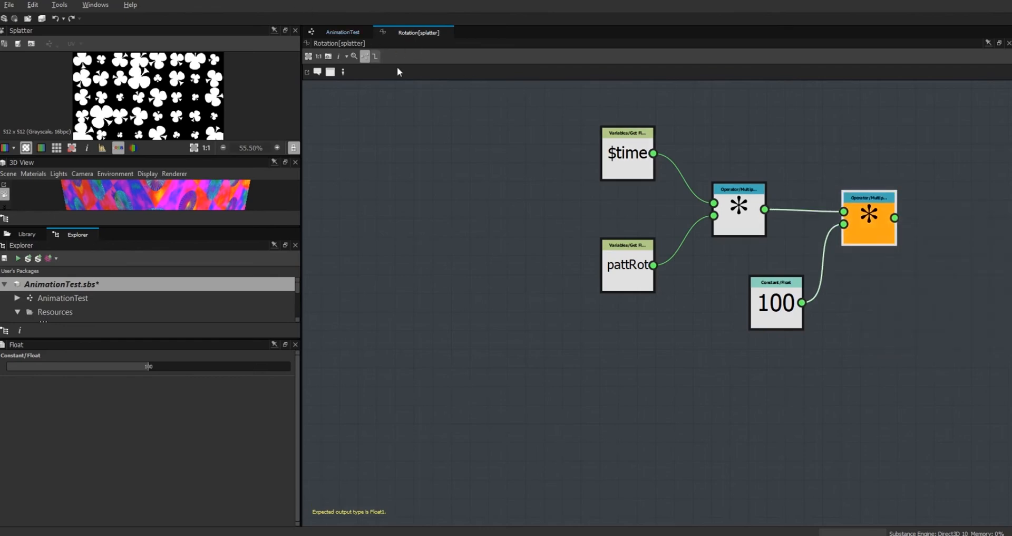
left_click_drag(631, 275, 630, 255)
left_click_drag(738, 222, 720, 202)
left_click_drag(861, 227, 842, 199)
left_click_drag(776, 314, 767, 286)
Return to the AnimationTest graph and create an empty function on the splatter node's Pan X parameter, opening it for editing.
left_click(340, 33)
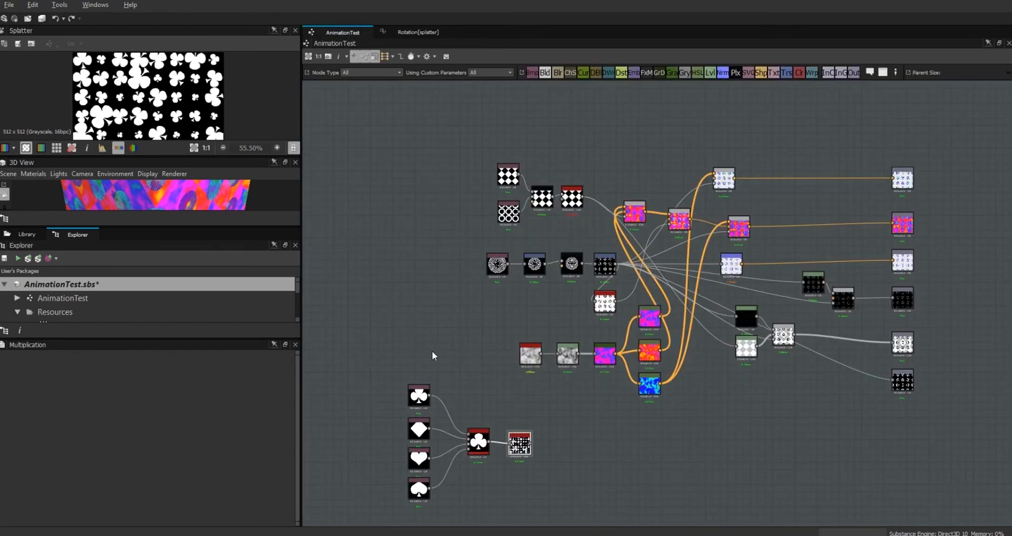
left_click(527, 446)
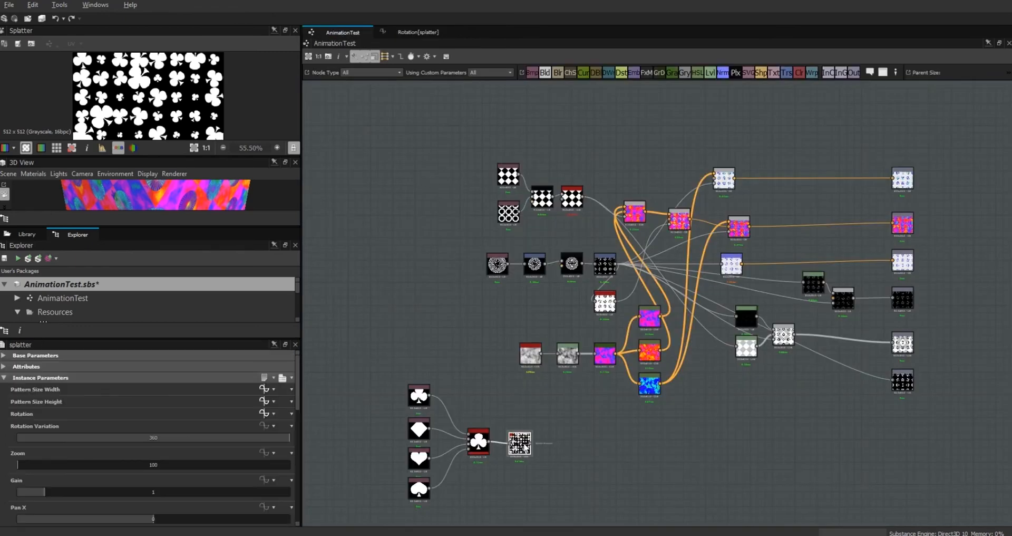
scroll(297, 407, "down", 1)
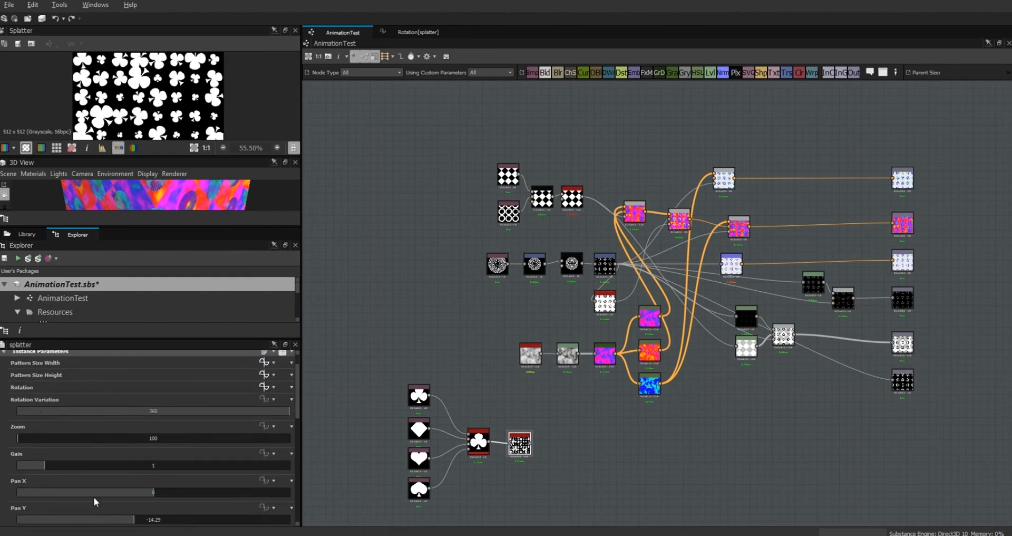
left_click_drag(299, 402, 299, 428)
scroll(284, 422, "down", 1)
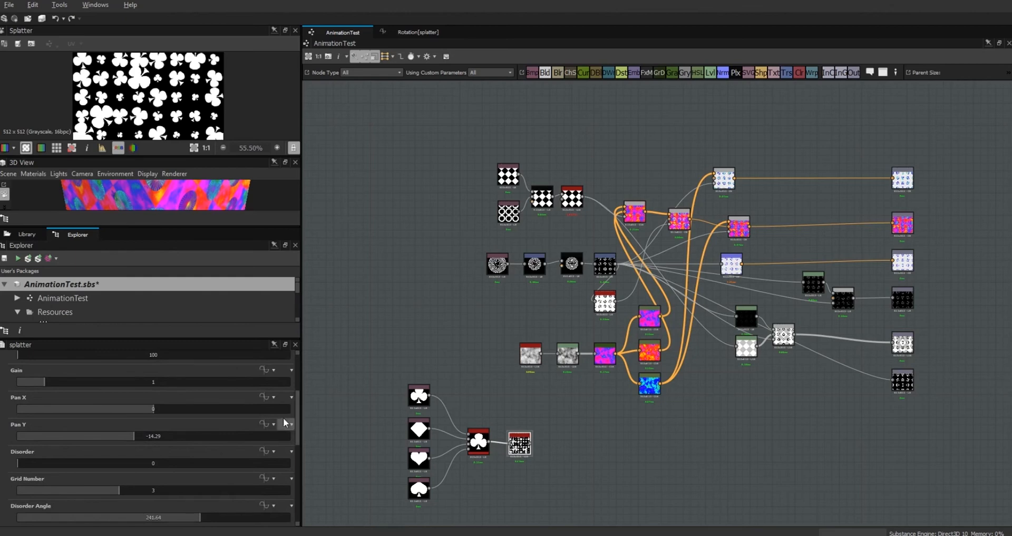
left_click(264, 397)
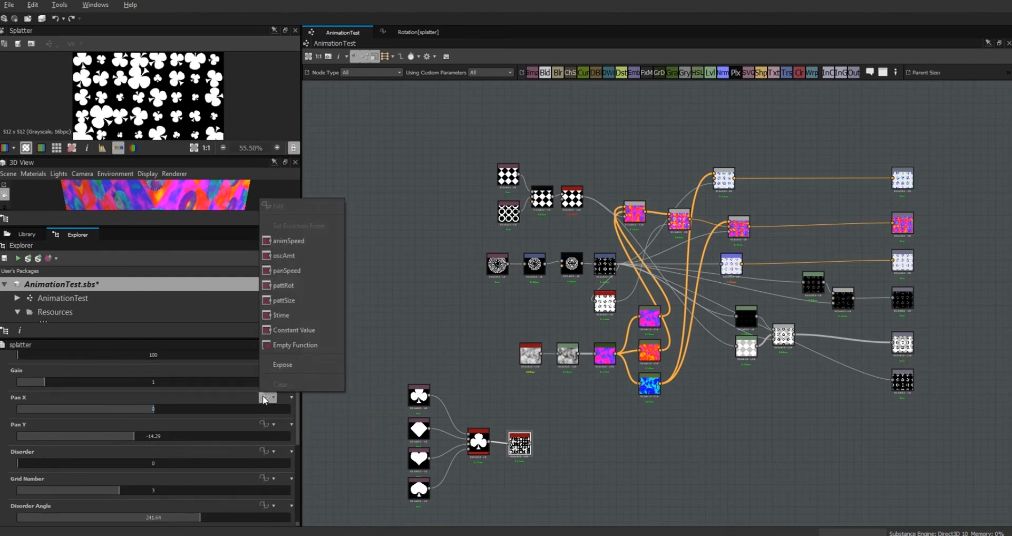
left_click(294, 344)
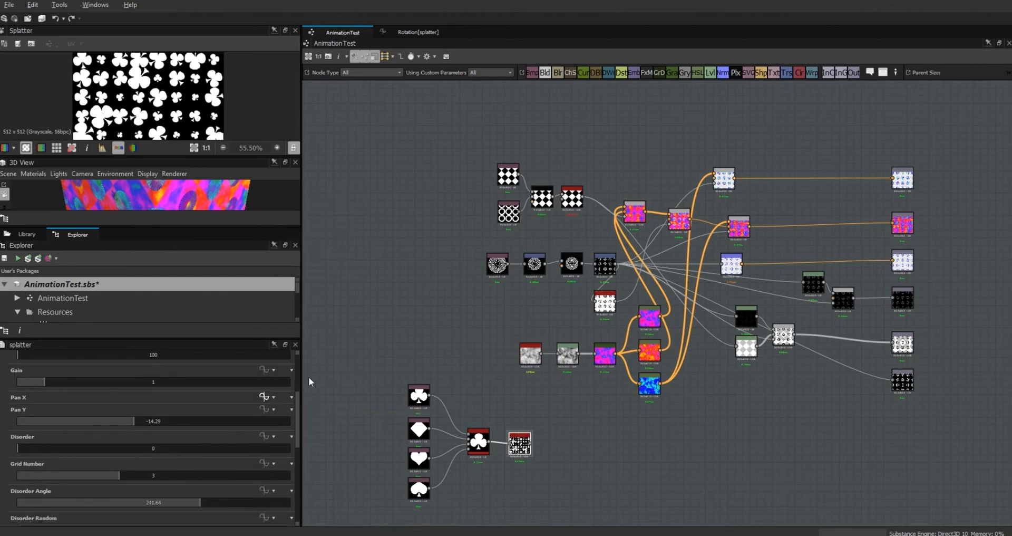
left_click(262, 397)
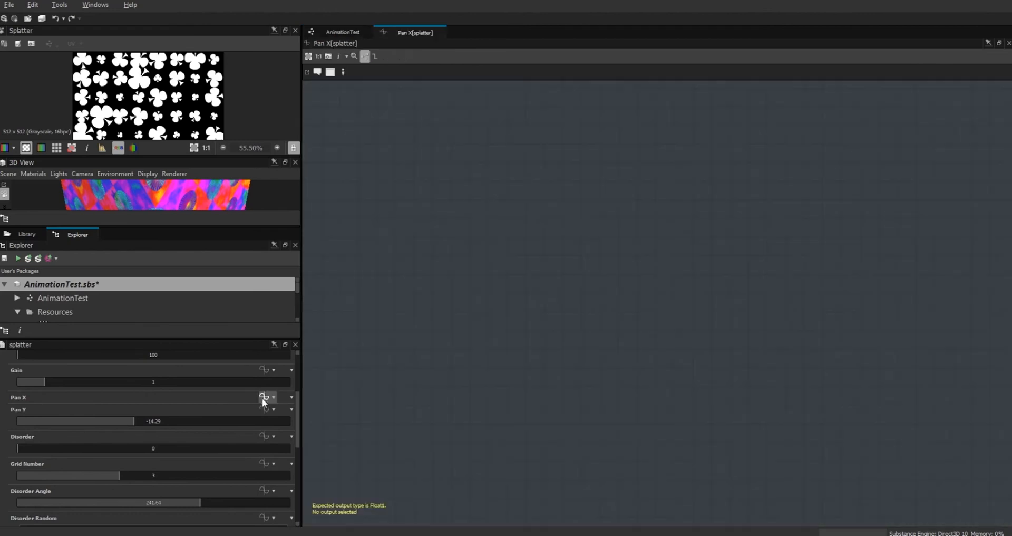
Add a Get Float node to the Pan X function and place a copy of it below.
right_click(519, 191)
mouse_move(653, 203)
mouse_move(707, 224)
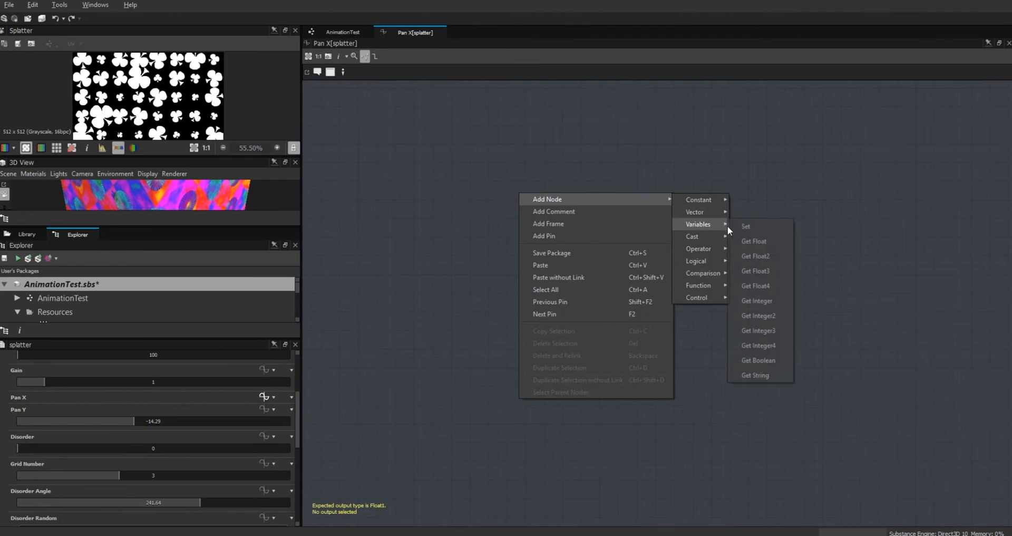
left_click(764, 240)
left_click(528, 200)
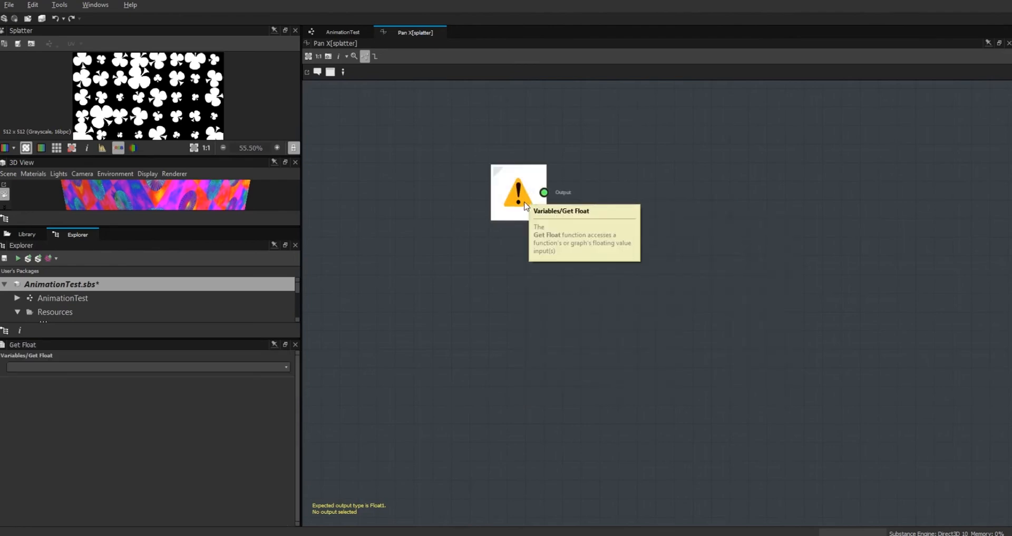
key("ctrl+c")
key("ctrl+v")
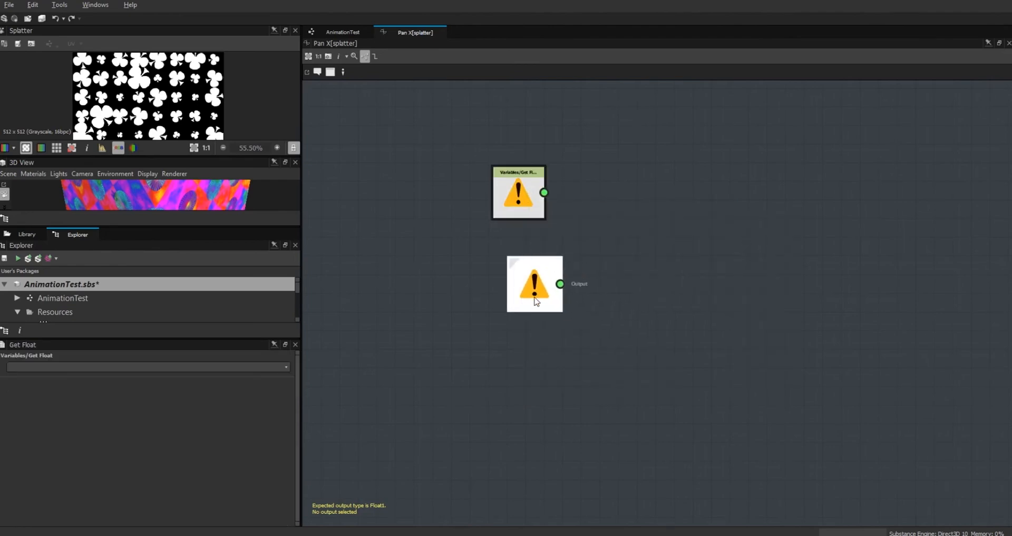
left_click(538, 296)
Make the upper Get Float node read $time and the lower one panSpeed, and align the two.
left_click(286, 367)
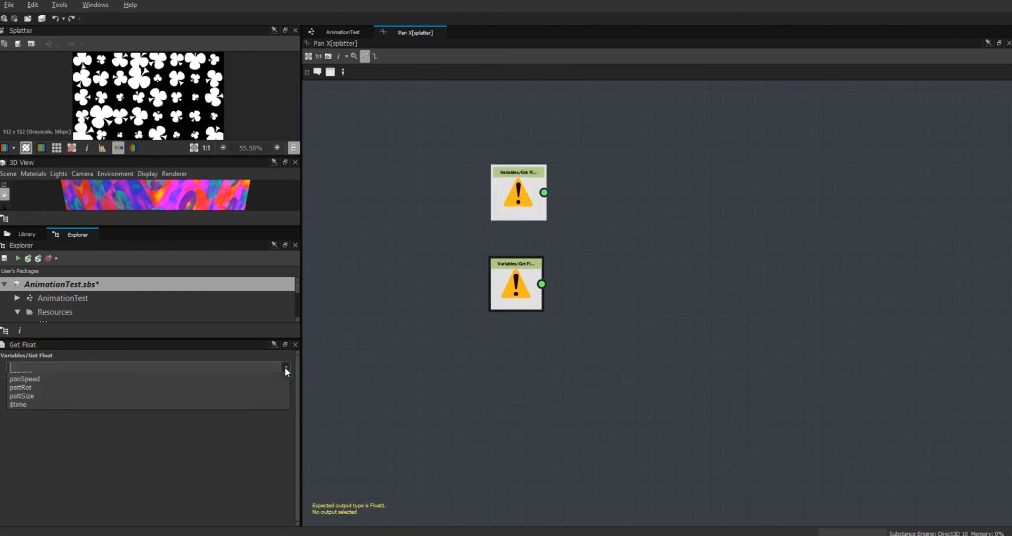
left_click(254, 427)
left_click(511, 292)
left_click(286, 369)
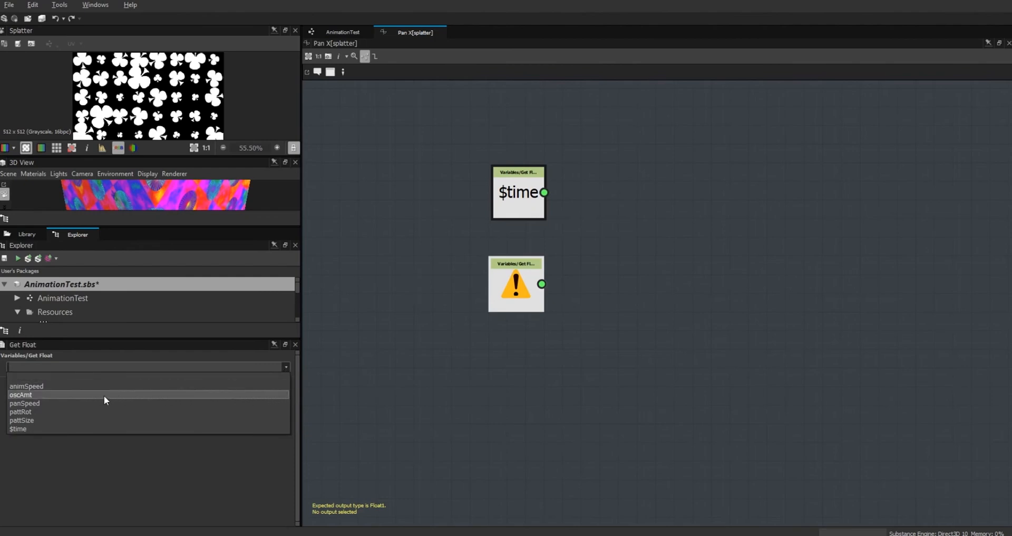
left_click(71, 403)
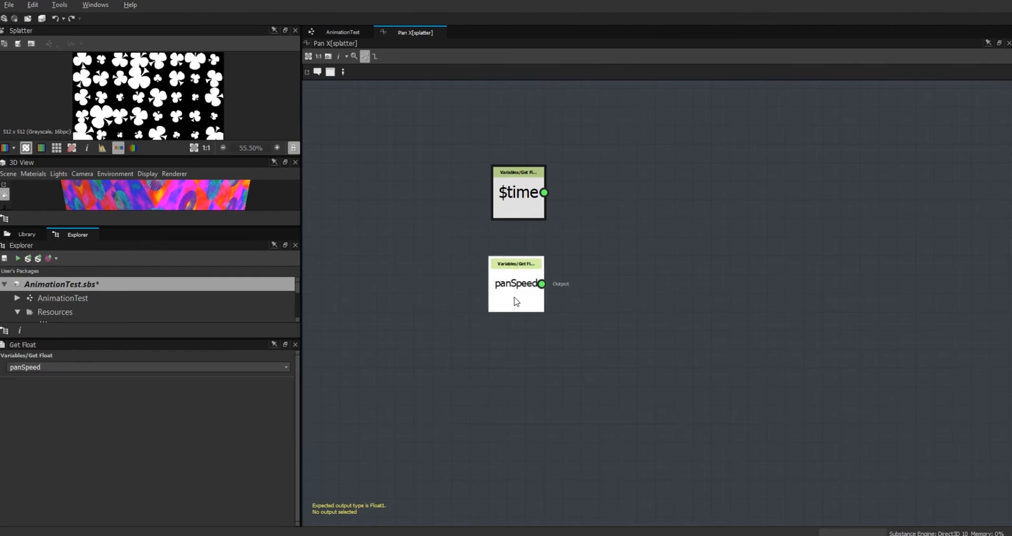
left_click_drag(521, 194, 519, 193)
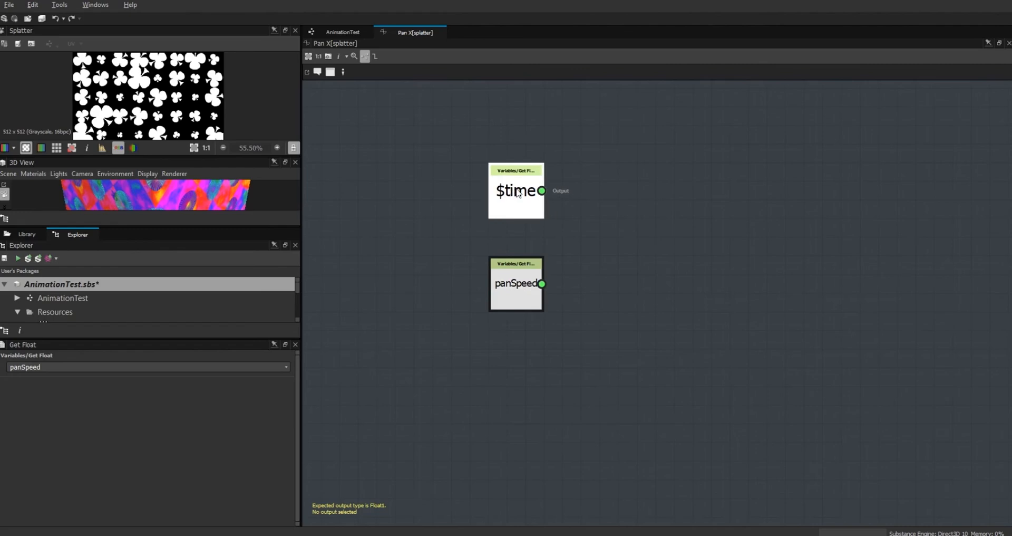
Add a Multiplication node to the Pan X function and connect $time and panSpeed to its inputs.
right_click(606, 232)
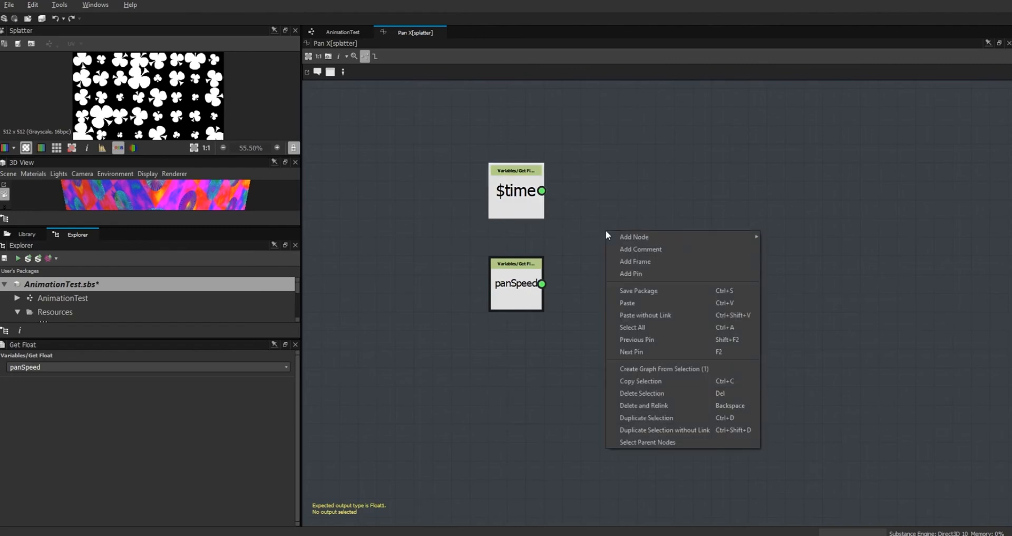
mouse_move(637, 237)
mouse_move(800, 285)
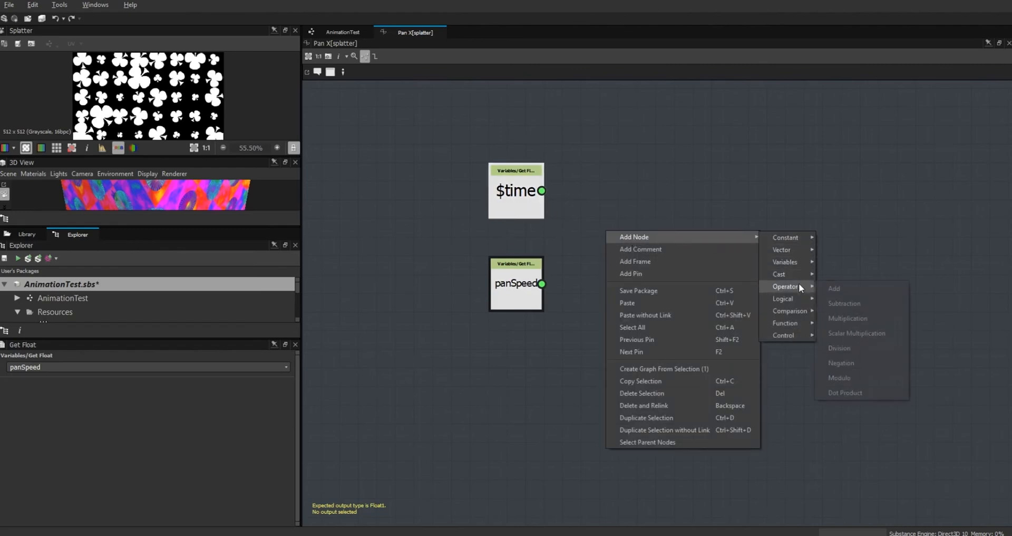
left_click(856, 318)
left_click_drag(624, 238, 674, 236)
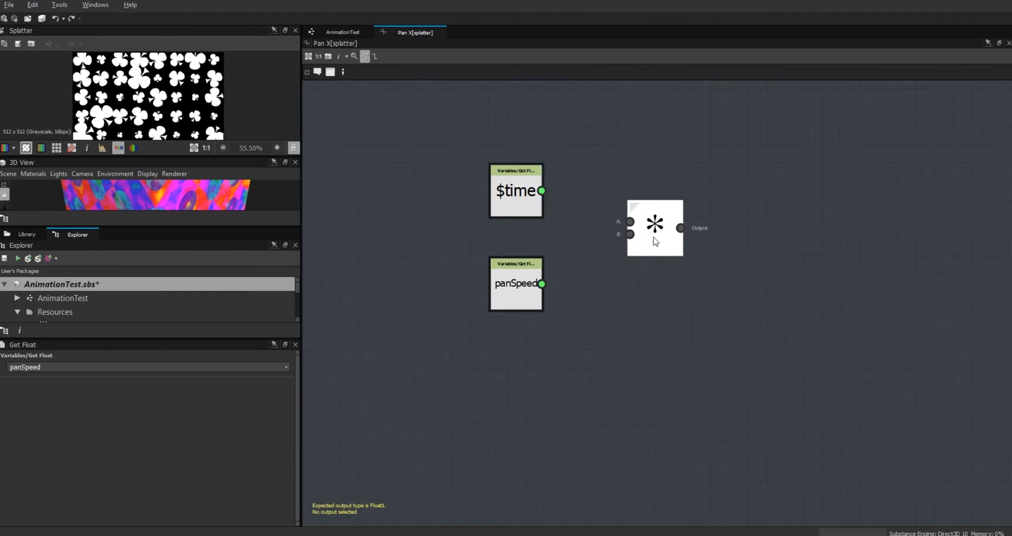
left_click_drag(543, 190, 629, 220)
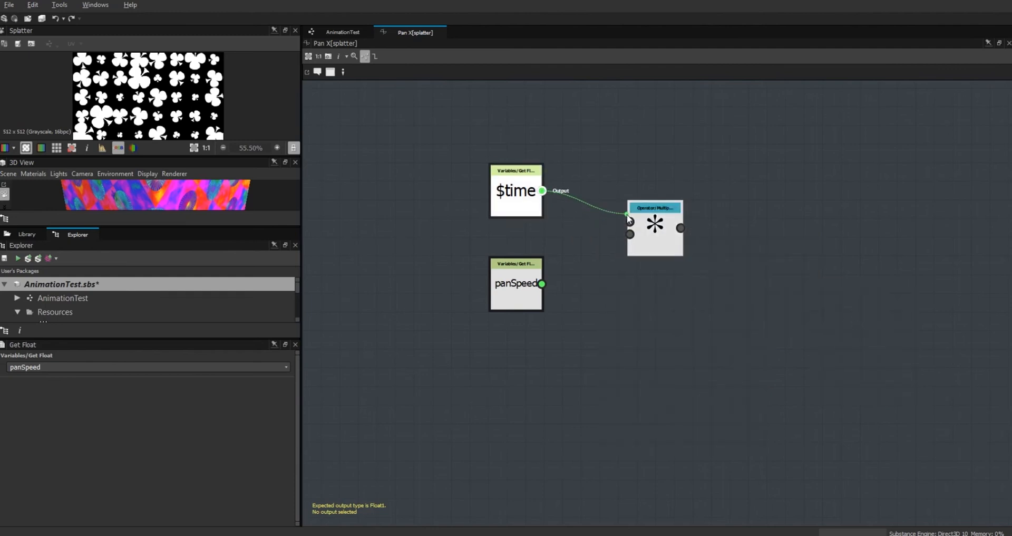
left_click(632, 239)
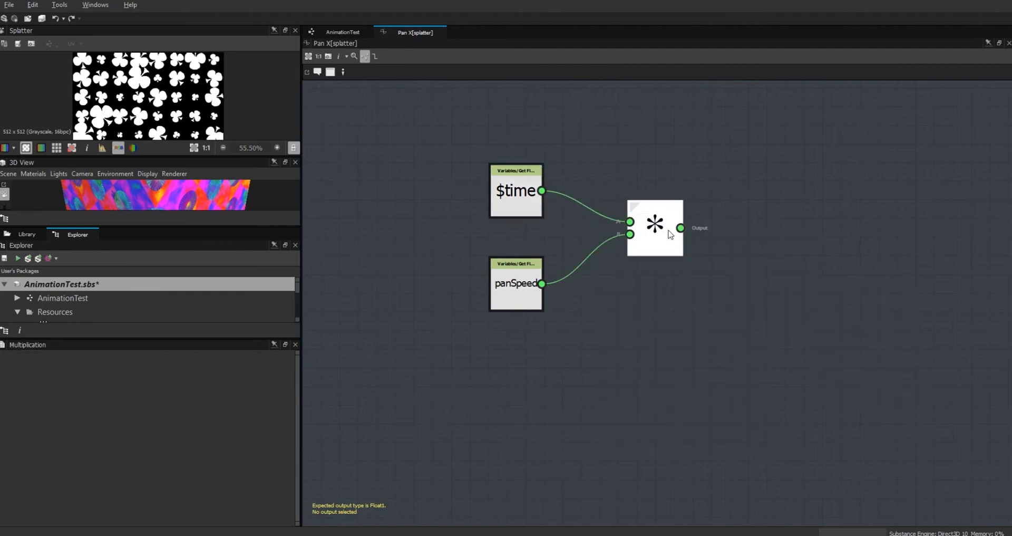
Duplicate the Multiplication node beside the original and feed the original's output into the copy's first input.
key("ctrl+d")
left_click_drag(658, 311, 768, 294)
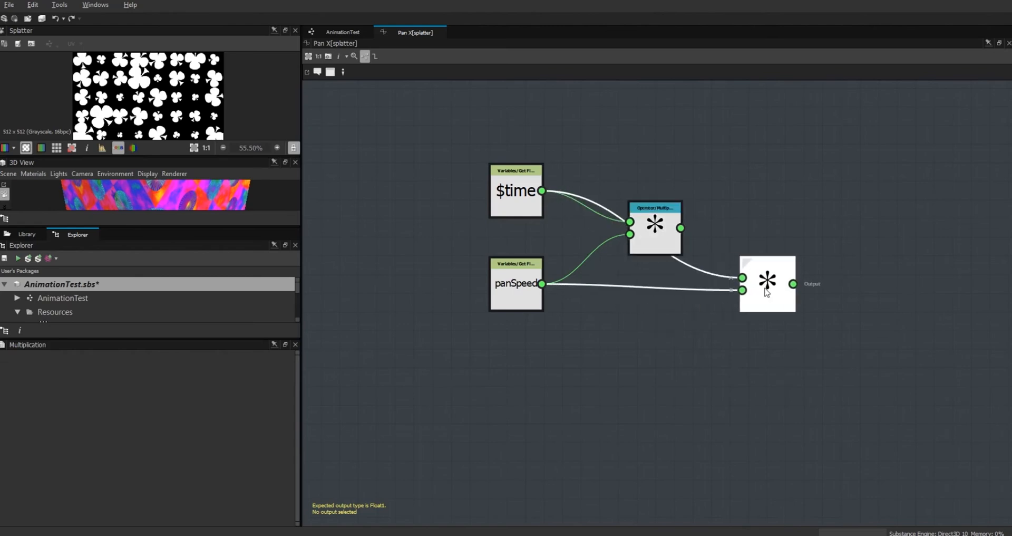
left_click_drag(682, 229, 741, 276)
Add a constant Float node set to 100 and connect it to the second Multiplication node's B input.
right_click(628, 353)
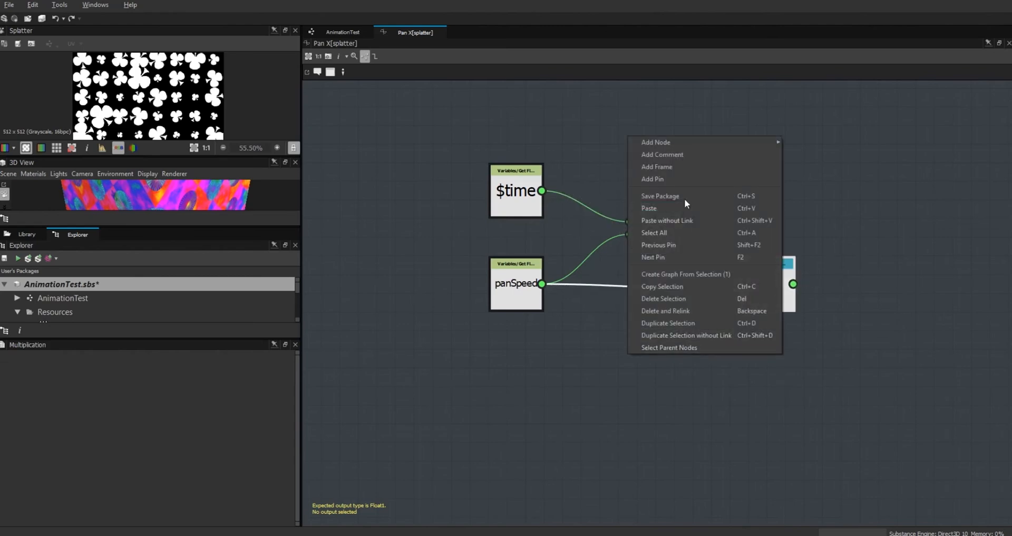
mouse_move(744, 146)
mouse_move(811, 142)
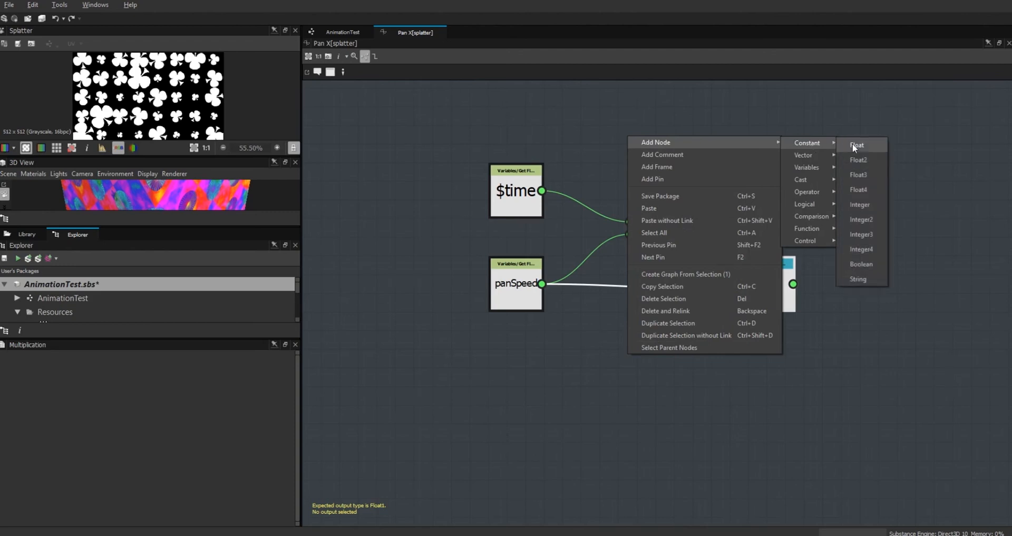
left_click(854, 143)
double_click(148, 365)
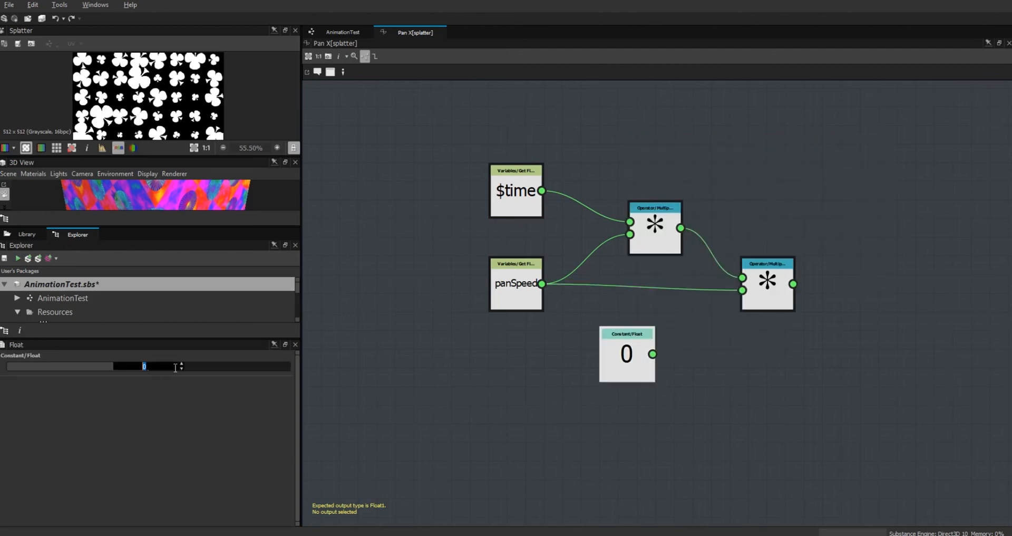
type("100")
left_click(624, 368)
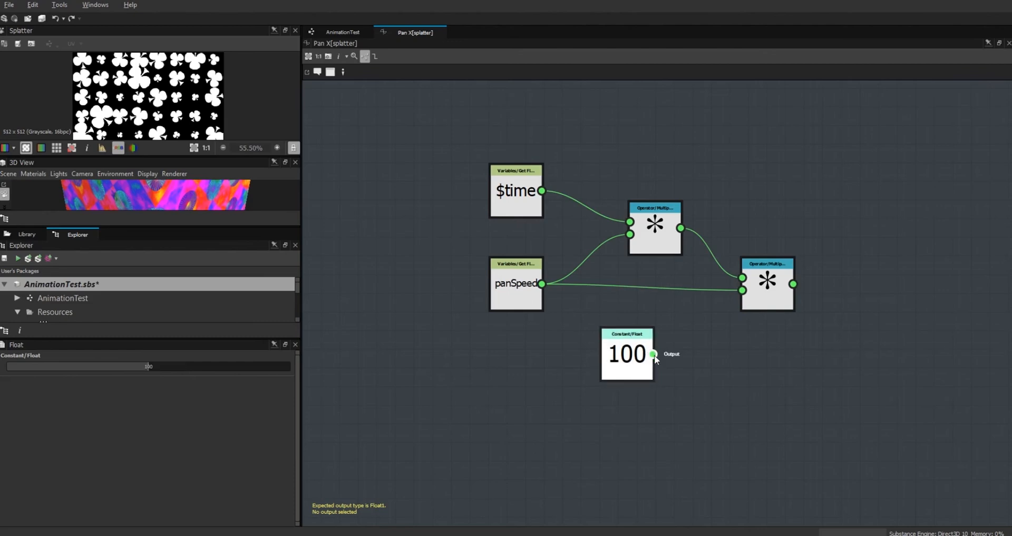
left_click_drag(717, 303, 743, 290)
Set the second Multiplication node as the Pan X function's output and straighten the node layout.
left_click(769, 294)
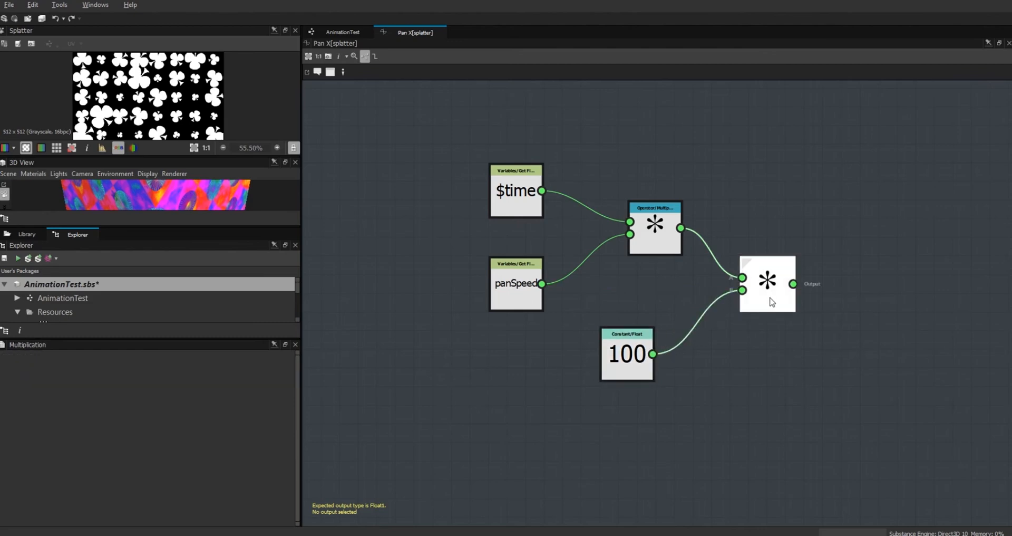
right_click(769, 296)
left_click(798, 340)
left_click_drag(774, 296, 773, 258)
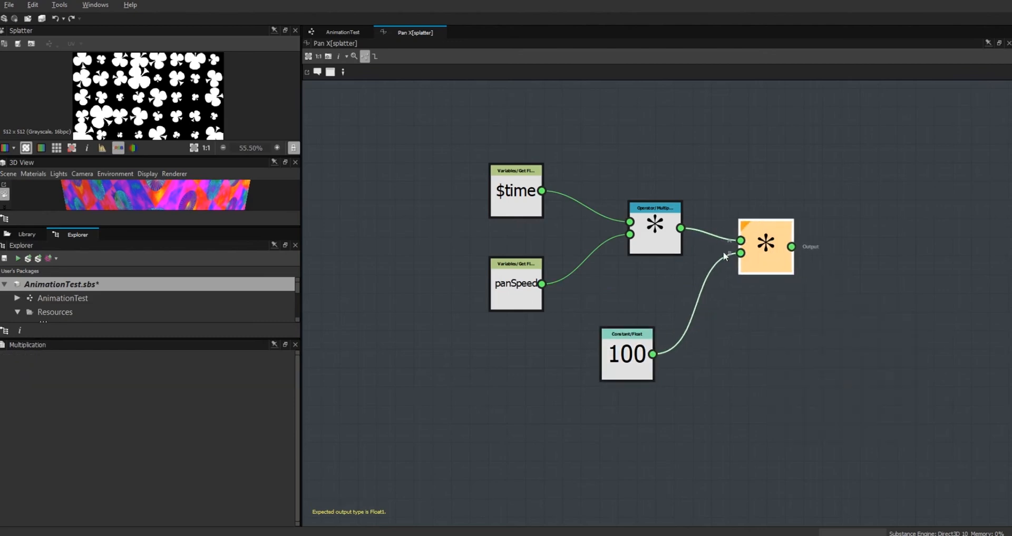
left_click_drag(669, 231, 660, 249)
left_click_drag(626, 363, 628, 357)
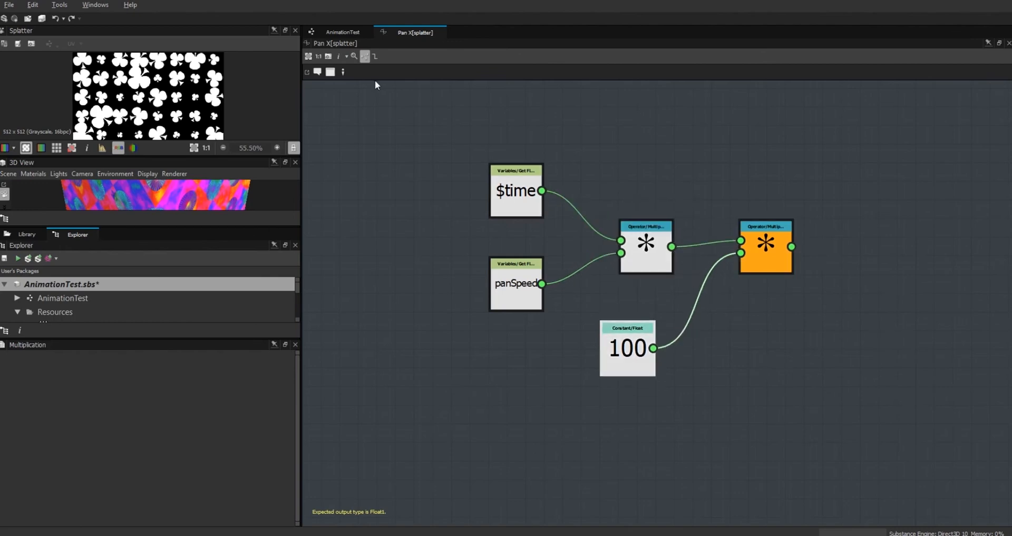
Return to the AnimationTest graph, try out the splatter node's Disorder amount, and drive that parameter with $time.
left_click(333, 32)
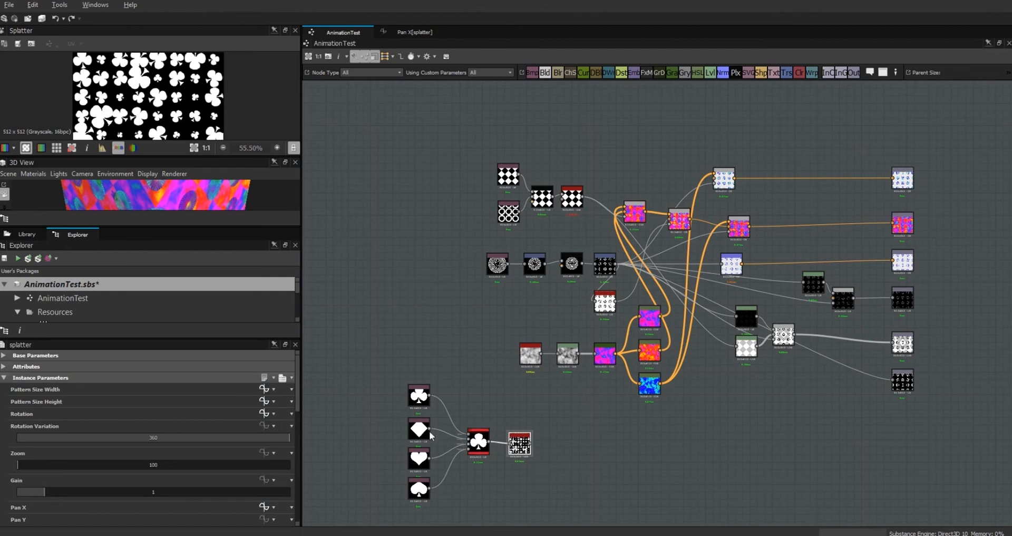
left_click_drag(298, 401, 287, 453)
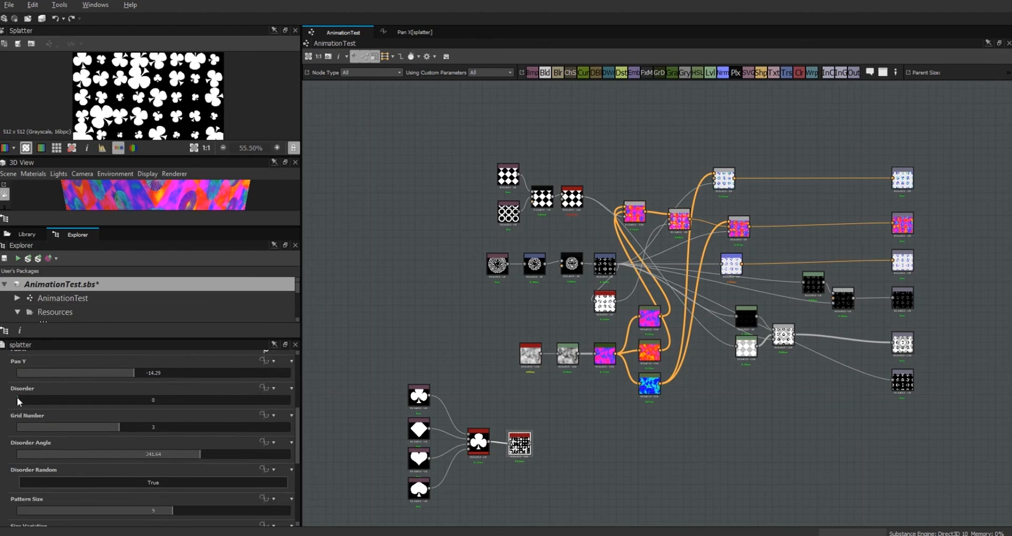
mouse_move(24, 401)
left_mouse_down()
mouse_move(177, 411)
mouse_move(312, 391)
mouse_move(158, 413)
mouse_move(16, 403)
left_mouse_up()
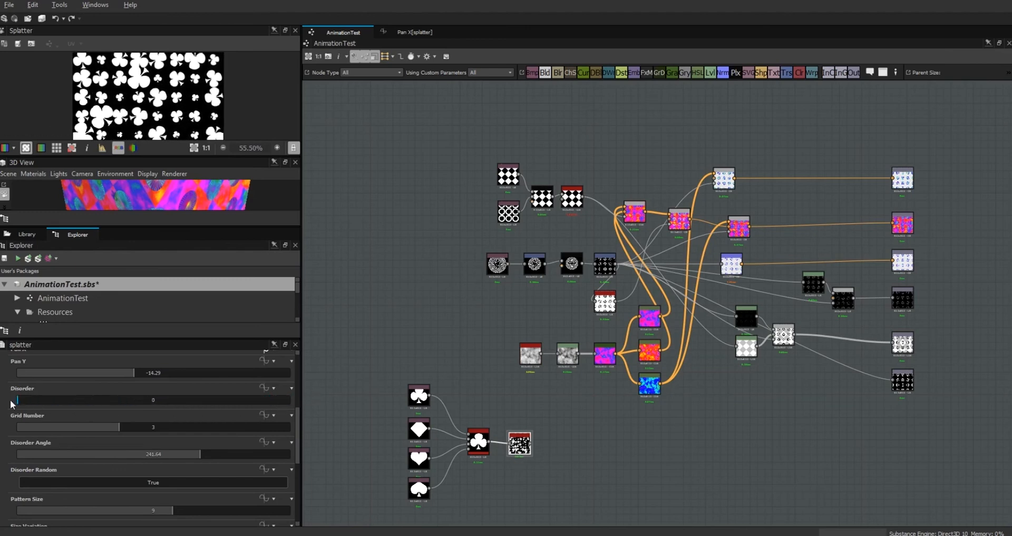
left_click(272, 389)
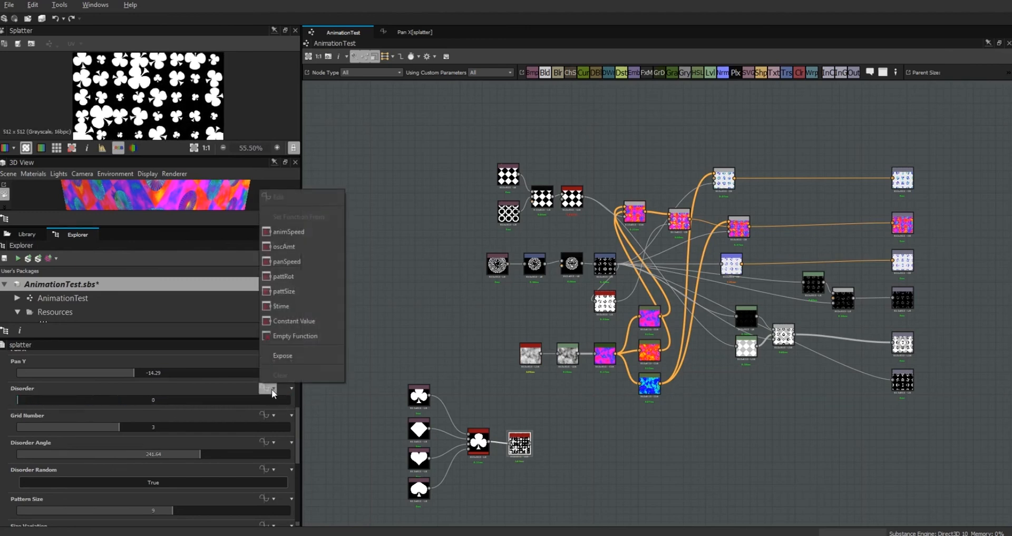
left_click(282, 305)
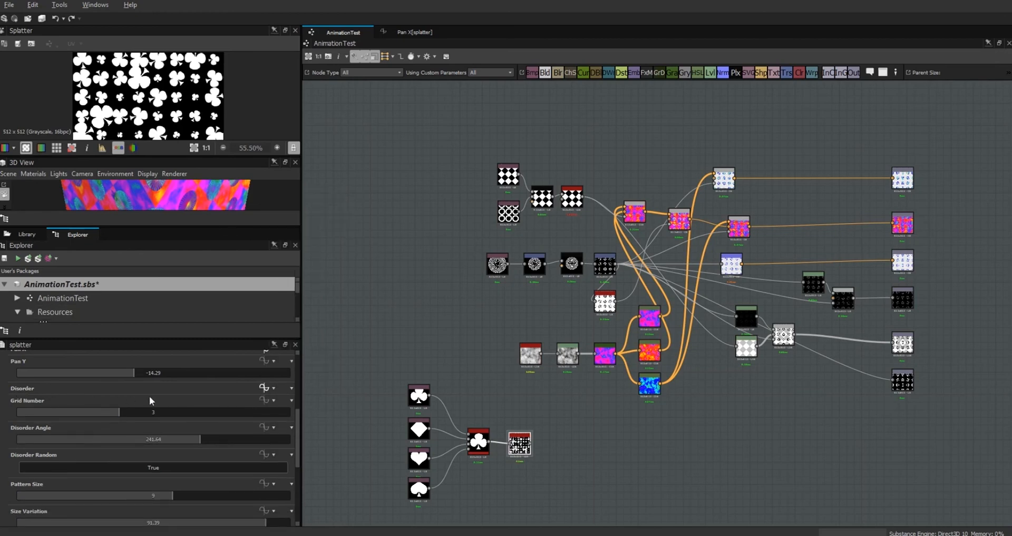
left_click_drag(297, 430, 312, 387)
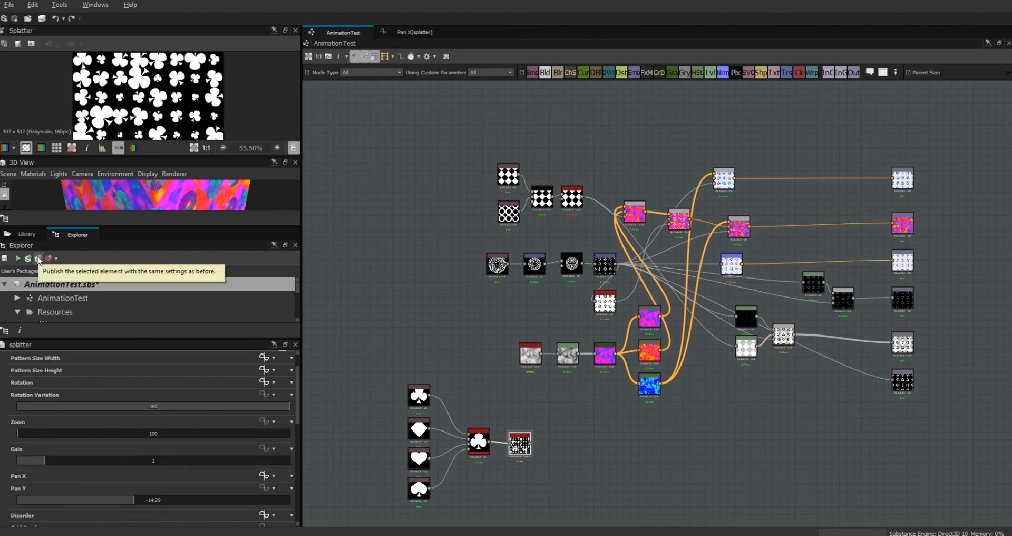
Connect the splatter node to the base color output, remove the links to the other outputs, and republish the package with the previous settings.
mouse_move(519, 443)
left_mouse_down()
mouse_move(538, 425)
mouse_move(517, 444)
left_mouse_up()
left_click_drag(792, 289, 870, 407)
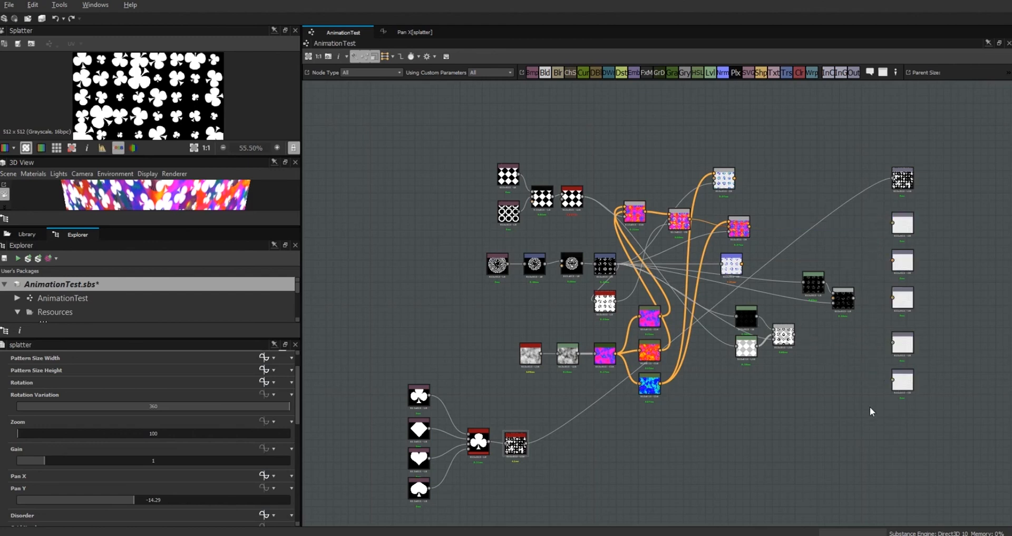
left_click(38, 259)
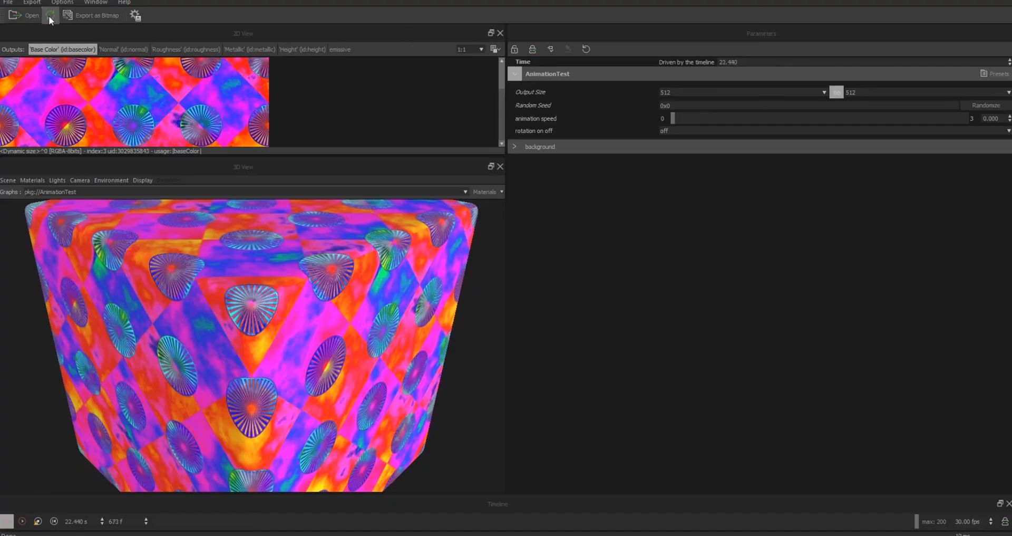
Reload the published material in Substance Player and try different panSpeed values in the cards group, ending at about 0.34.
left_click(49, 15)
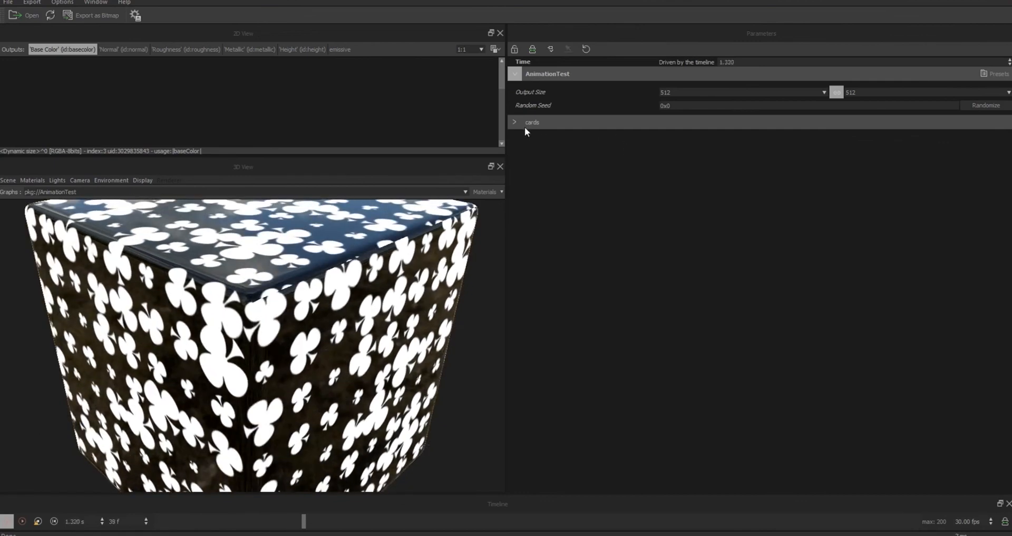
left_click(515, 122)
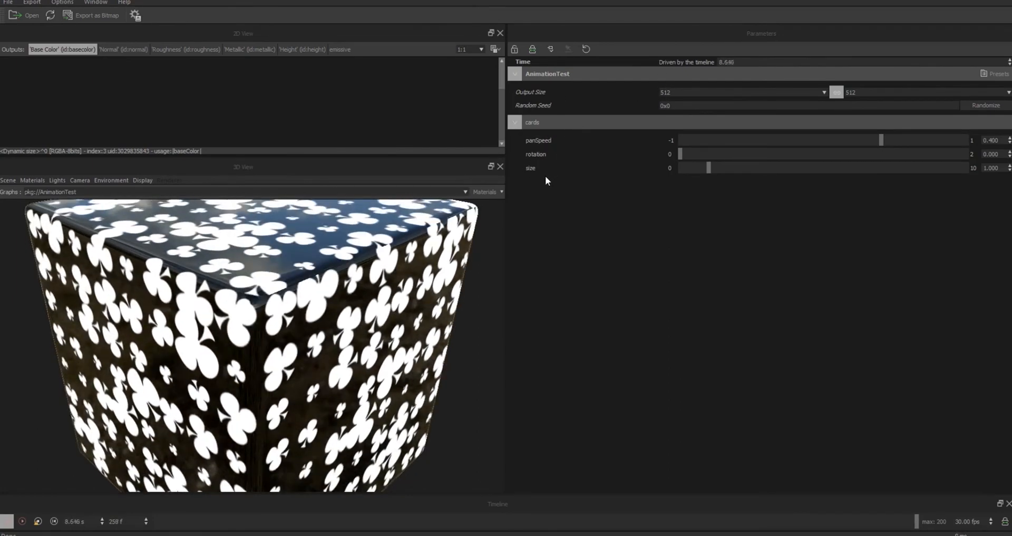
left_click_drag(881, 138, 713, 139)
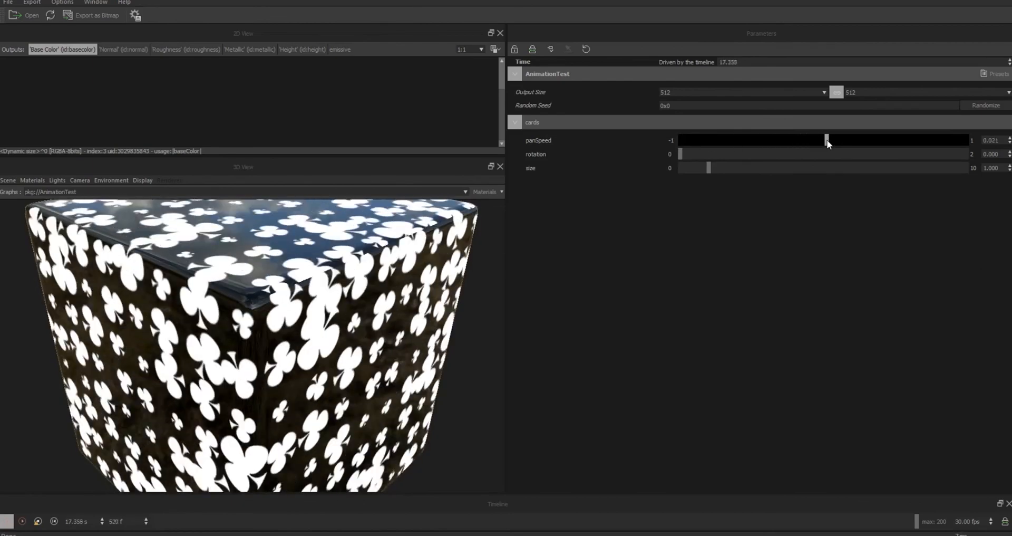
left_click_drag(829, 145, 838, 145)
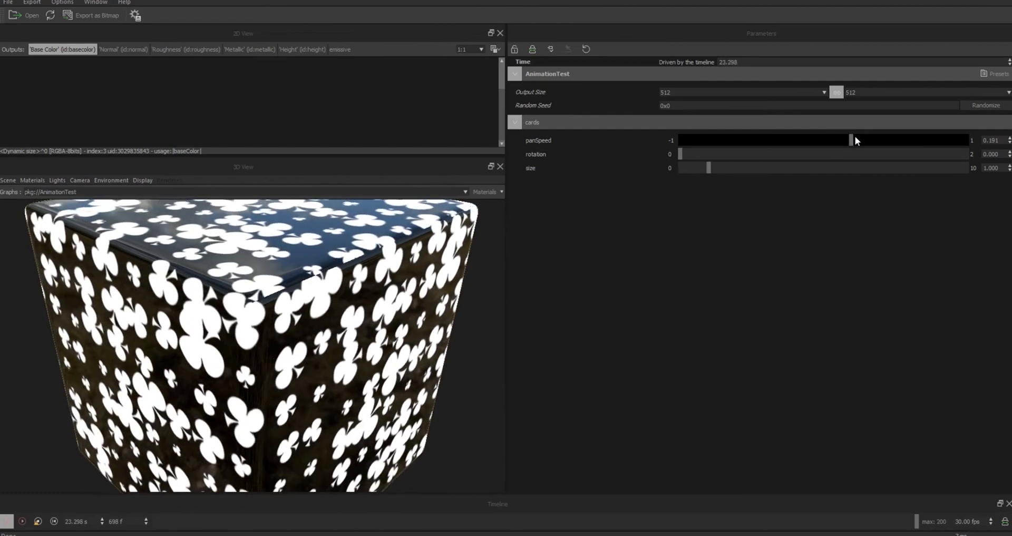
left_click_drag(855, 136, 859, 140)
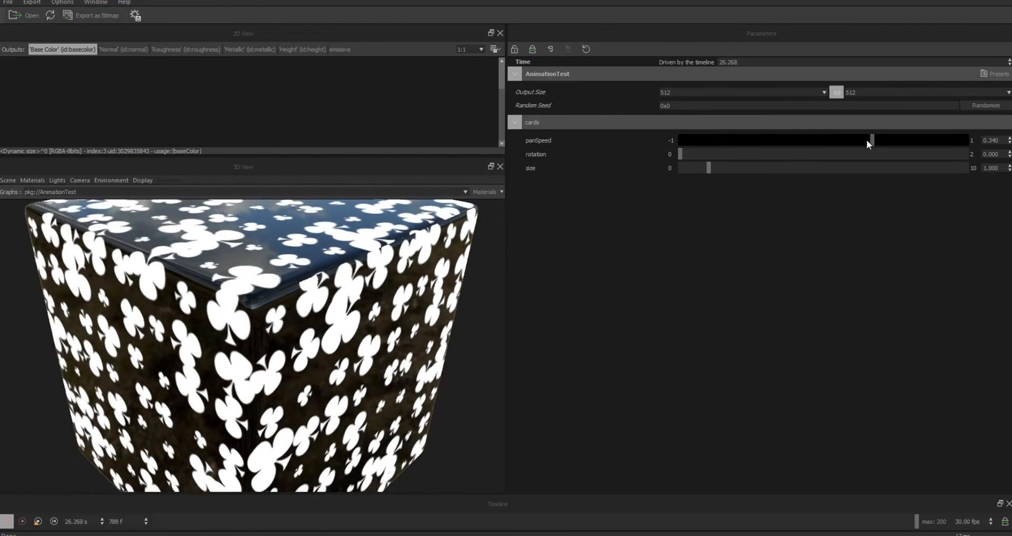
Set the cards parameters to panSpeed 0, rotation about 1.01 and size about 1.08 to test the animation.
left_click_drag(683, 154, 796, 159)
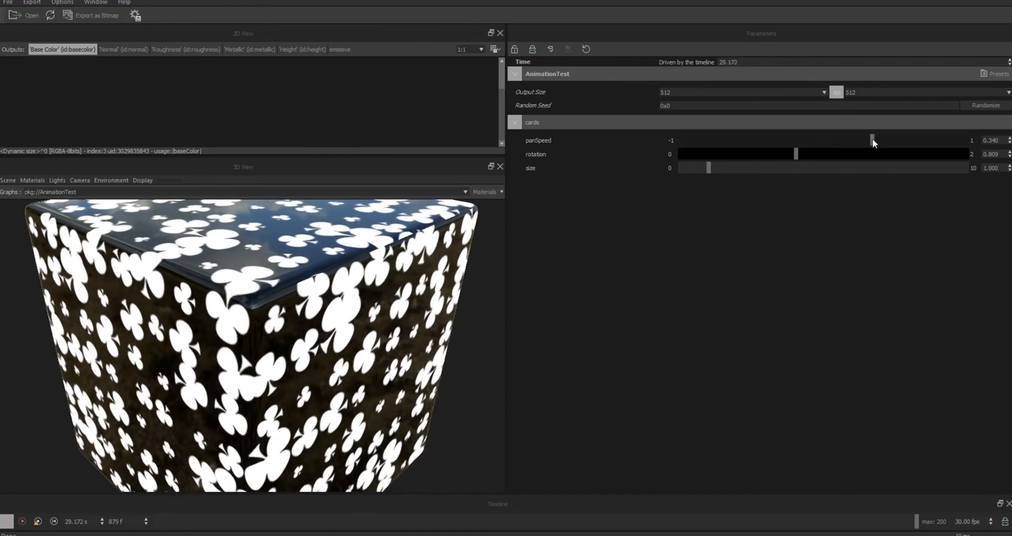
left_click_drag(1001, 142, 952, 133)
type("0")
key("Return")
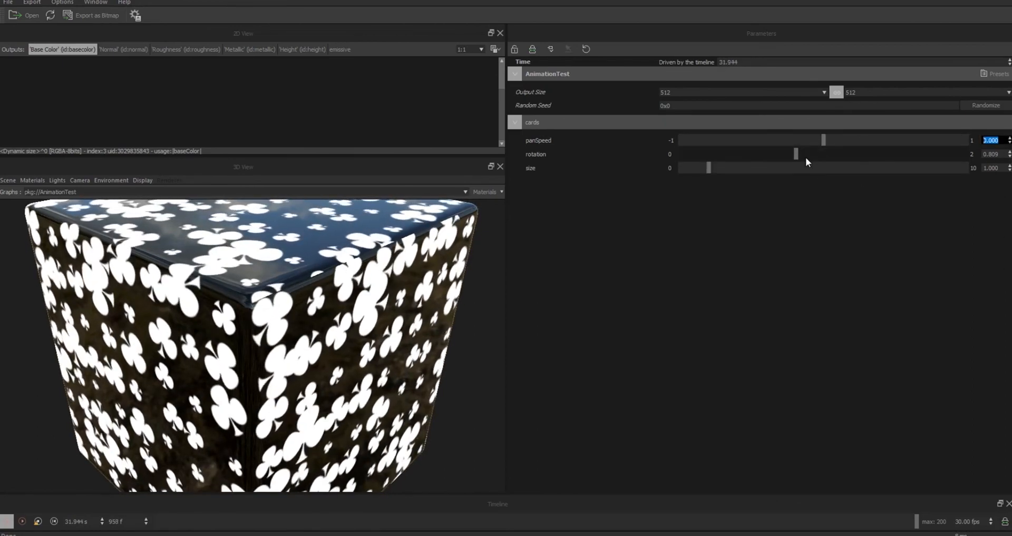
left_click_drag(796, 156, 825, 158)
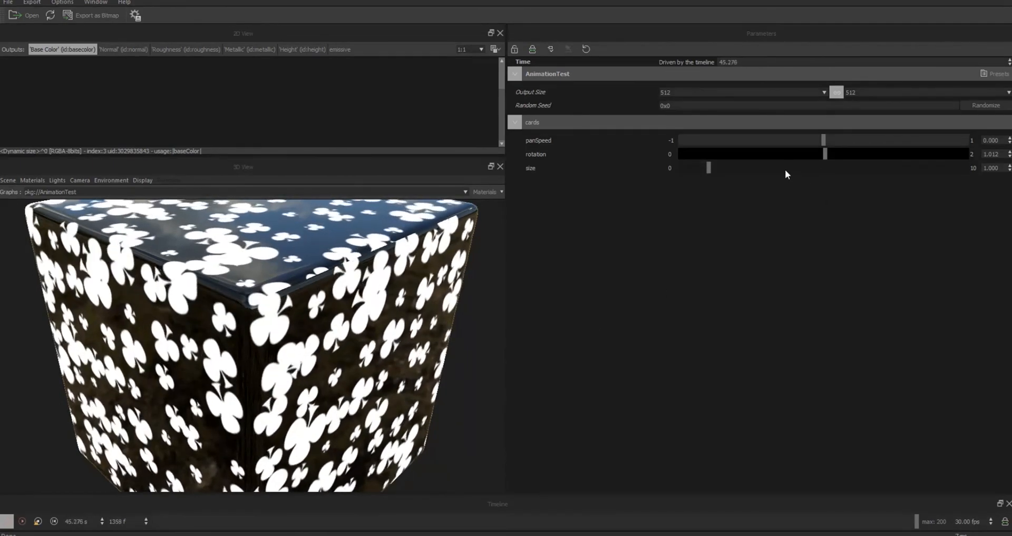
mouse_move(708, 167)
left_mouse_down()
mouse_move(737, 169)
mouse_move(695, 182)
mouse_move(711, 180)
left_mouse_up()
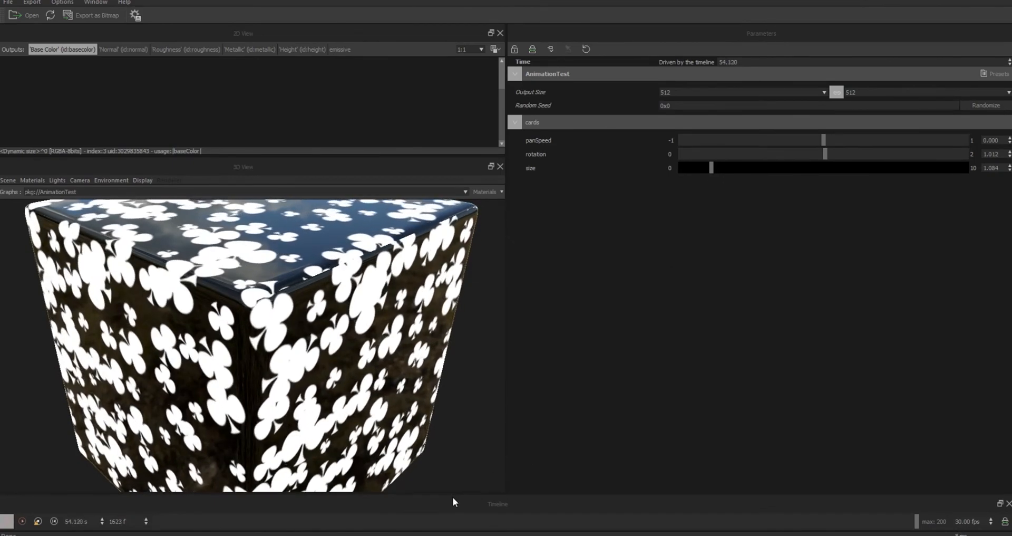
Return to Substance Designer and move the whole card-suit splatter node chain lower in the graph, clear of the existing background nodes.
left_click(215, 535)
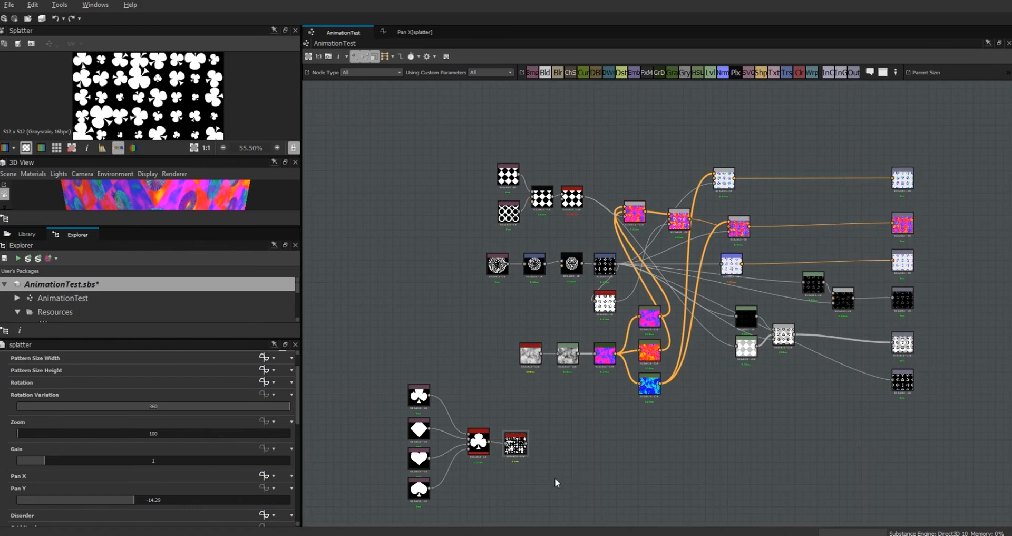
left_click_drag(369, 370, 435, 476)
left_click_drag(499, 505, 509, 507)
left_click_drag(520, 433, 578, 481)
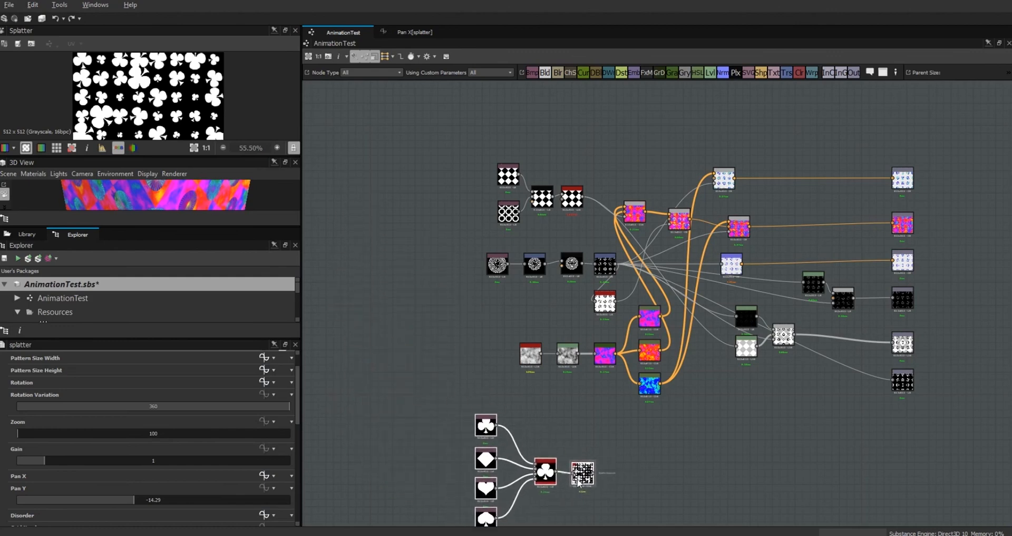
scroll(707, 477, "down", 3)
middle_click_drag(708, 439, 652, 291)
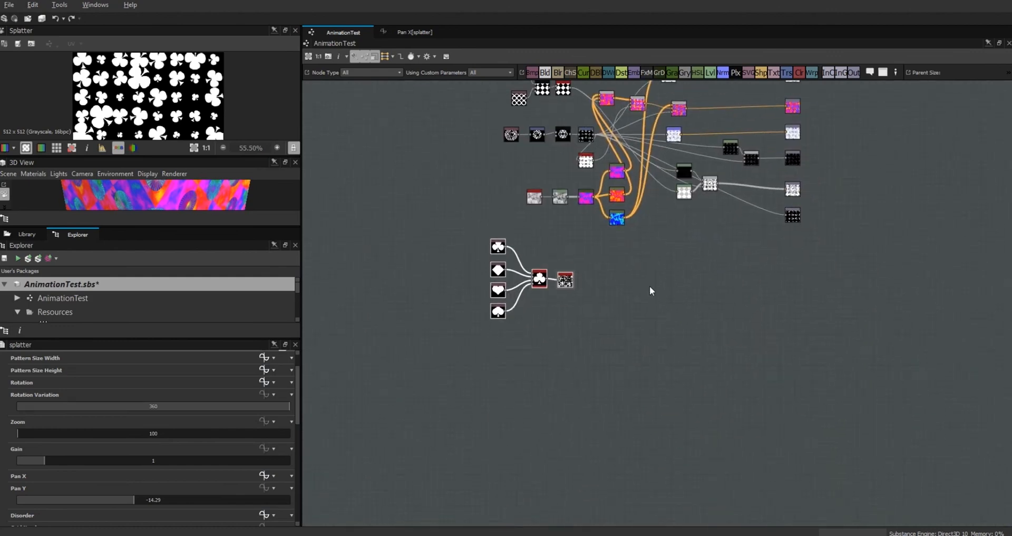
scroll(650, 290, "up", 2)
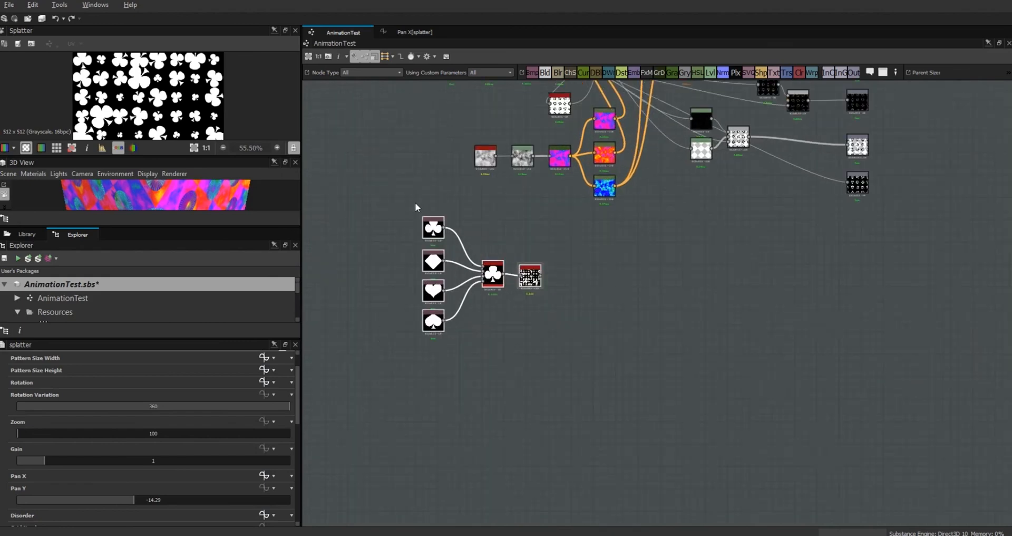
middle_click_drag(671, 284, 694, 437)
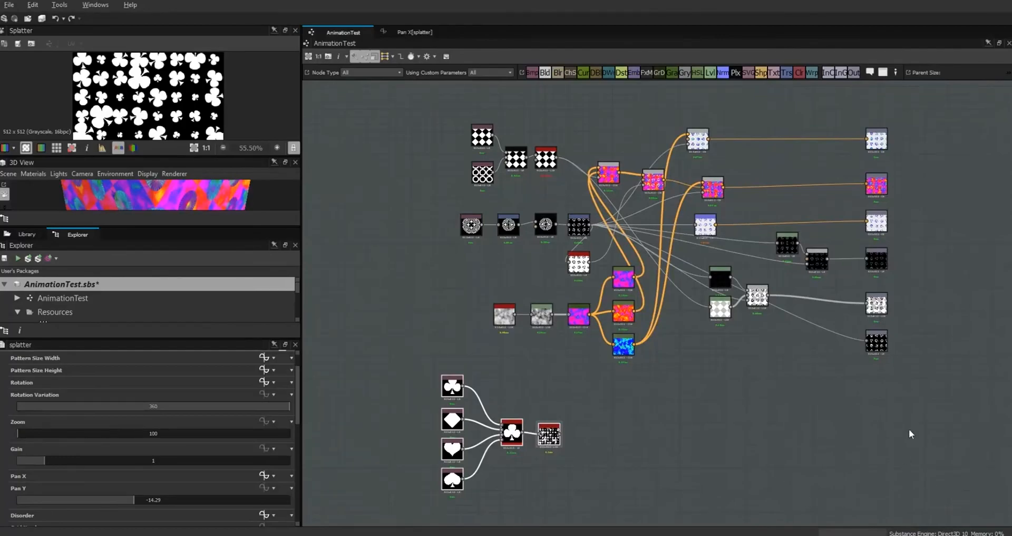